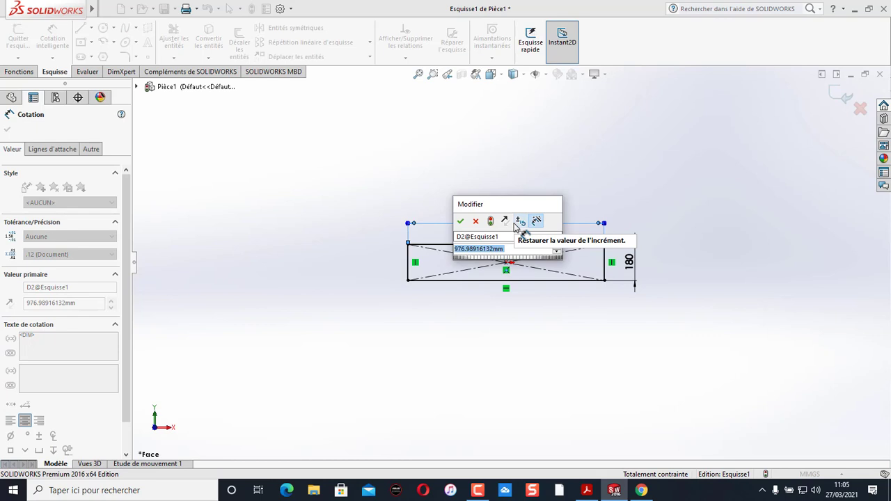
Set the rectangle's length to 2000 mm and extrude the sketch 900 mm symmetrically about the mid-plane
type("2000")
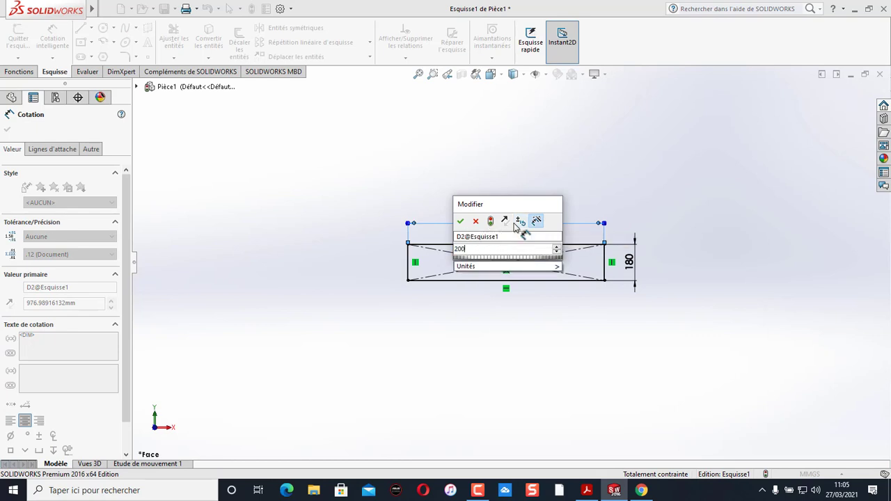
left_click(461, 222)
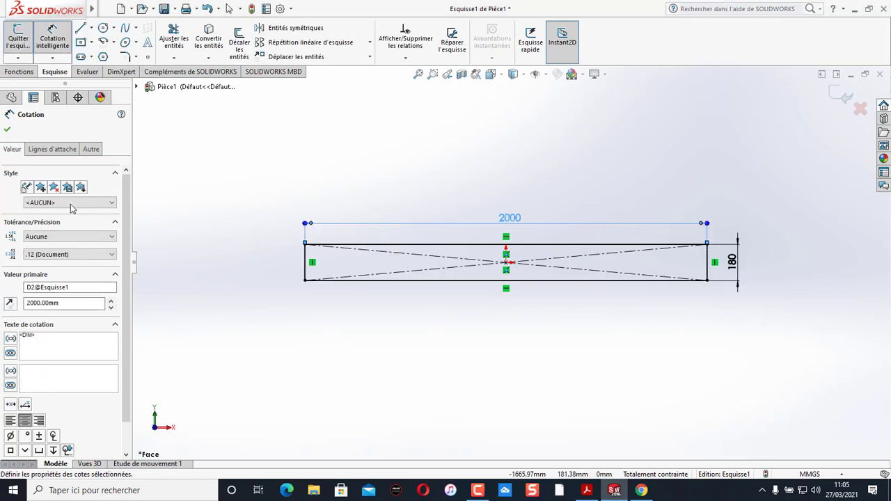
left_click(18, 72)
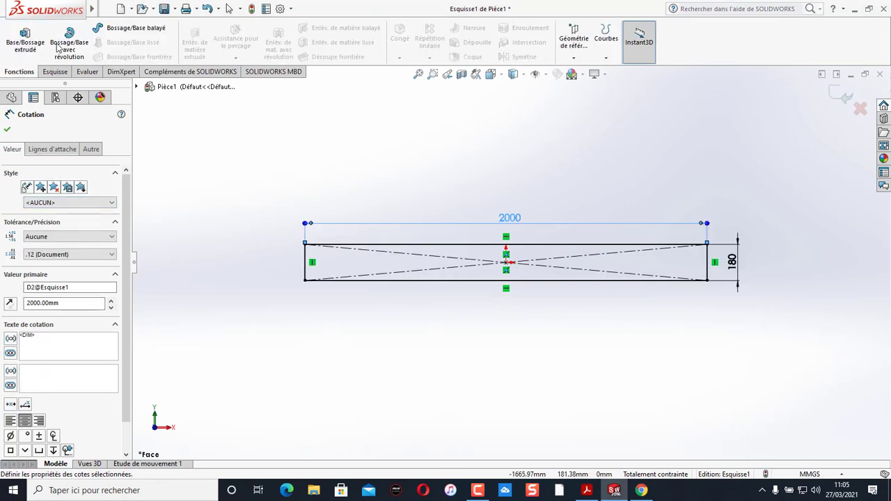
left_click(21, 42)
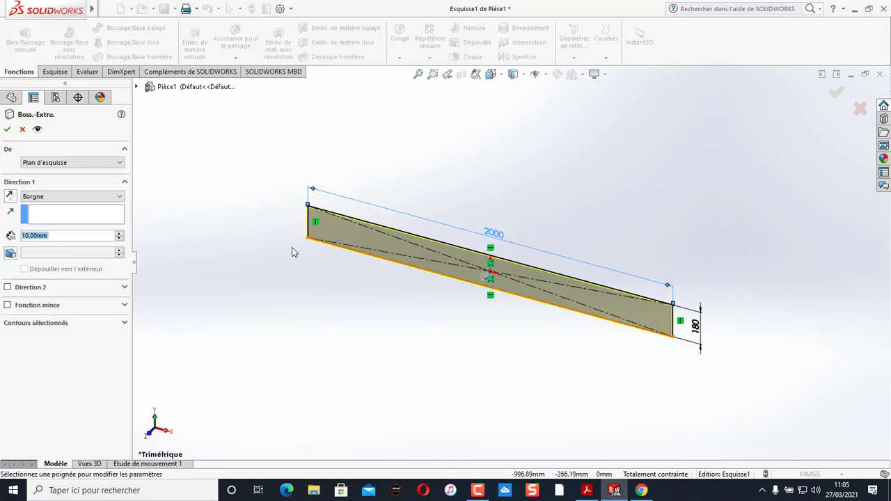
left_click(120, 200)
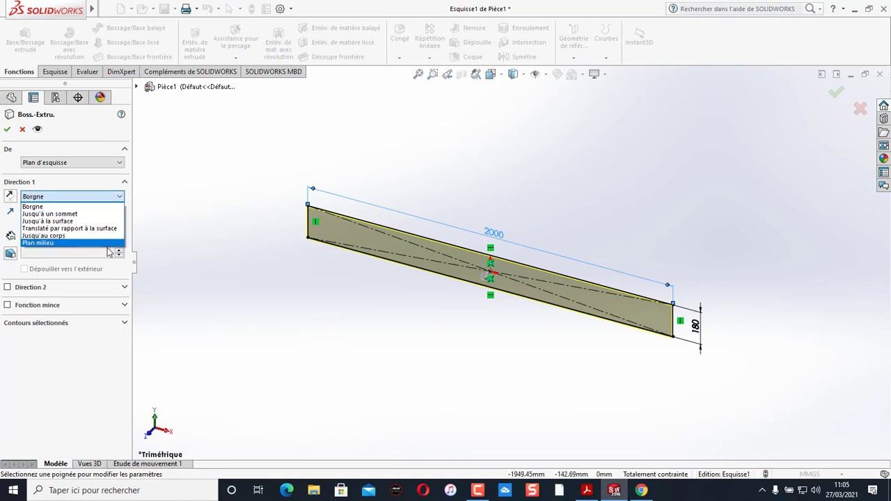
left_click(96, 244)
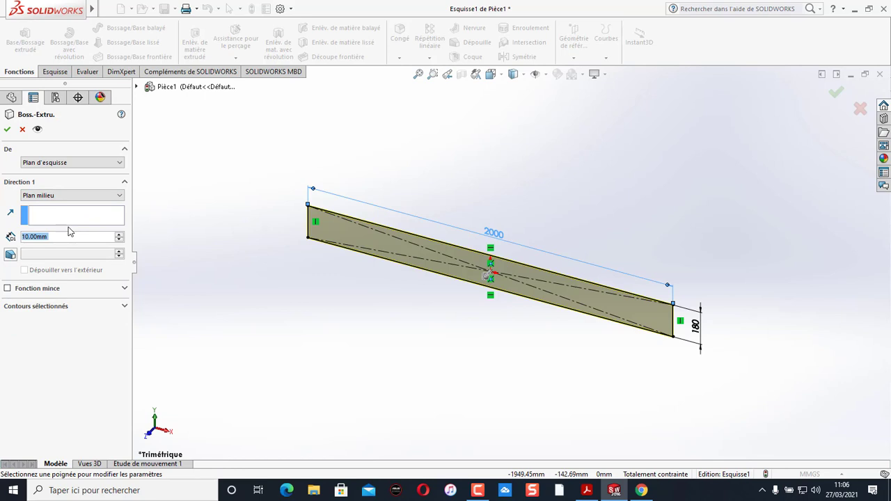
type("900")
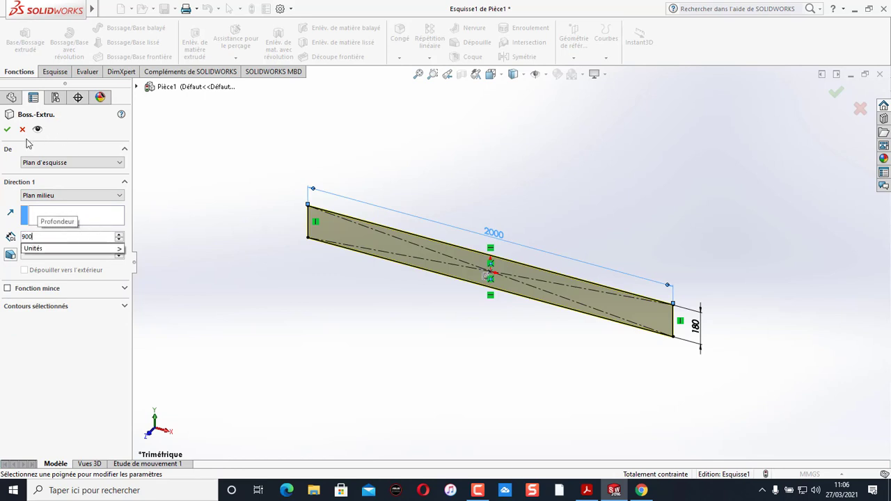
left_click(7, 130)
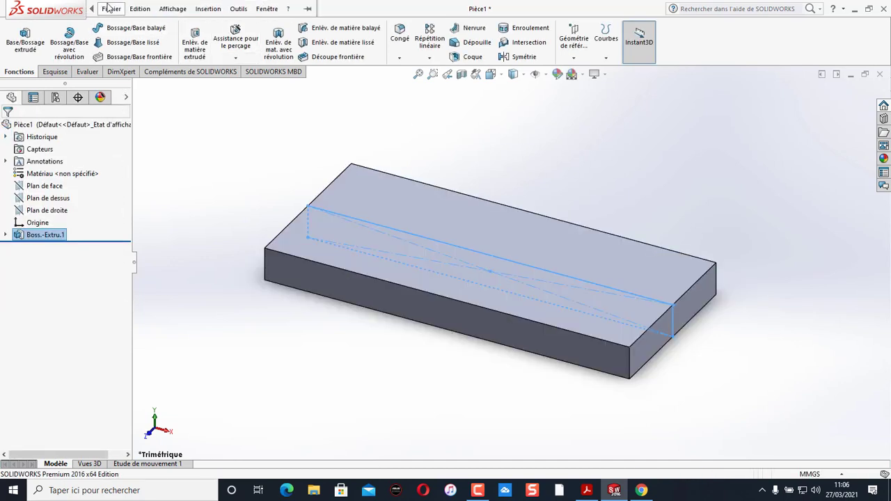
Save the part as Matelas in a new folder named Lit inside Documents
left_click(112, 8)
left_click(146, 131)
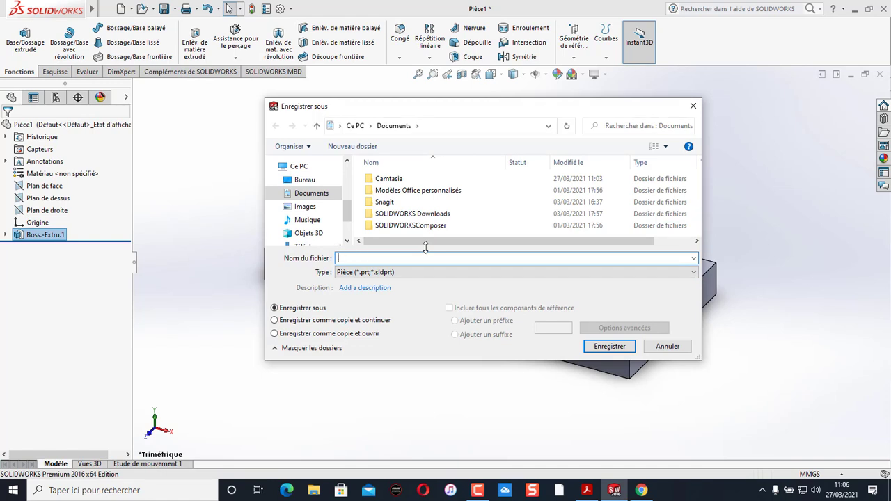
type("Matelas")
right_click(485, 215)
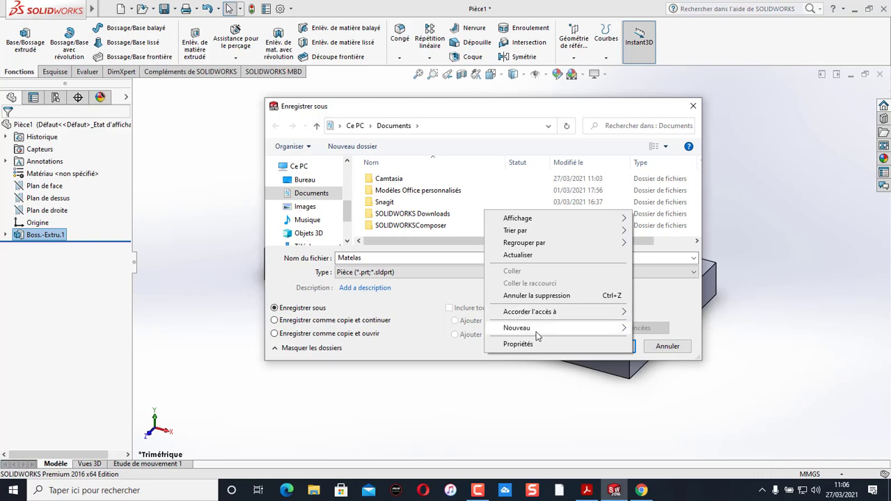
mouse_move(571, 328)
left_click(674, 329)
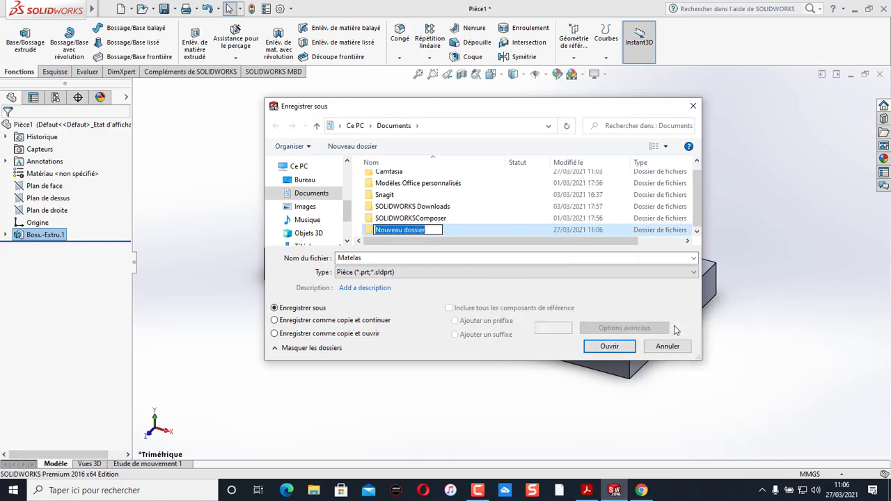
type("Lit")
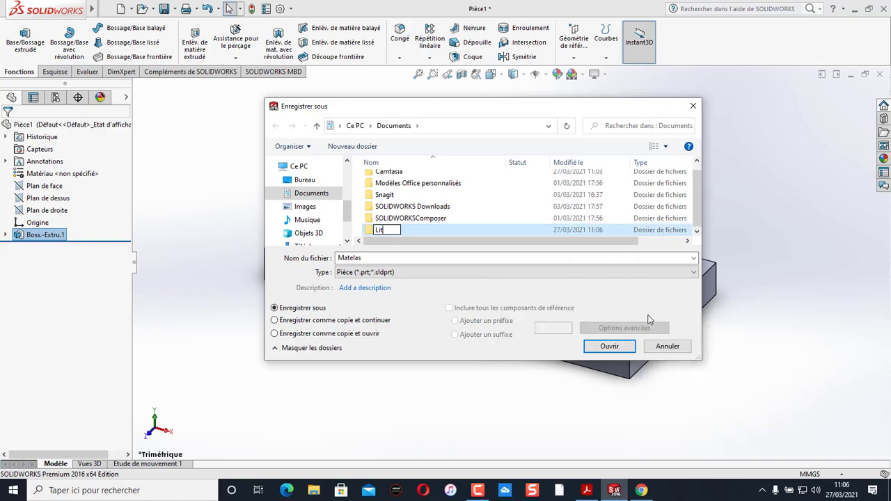
double_click(371, 234)
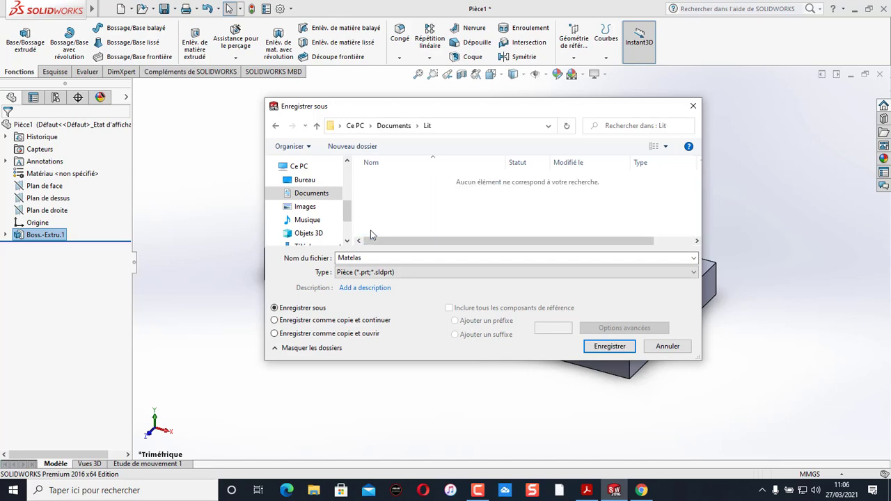
left_click(608, 345)
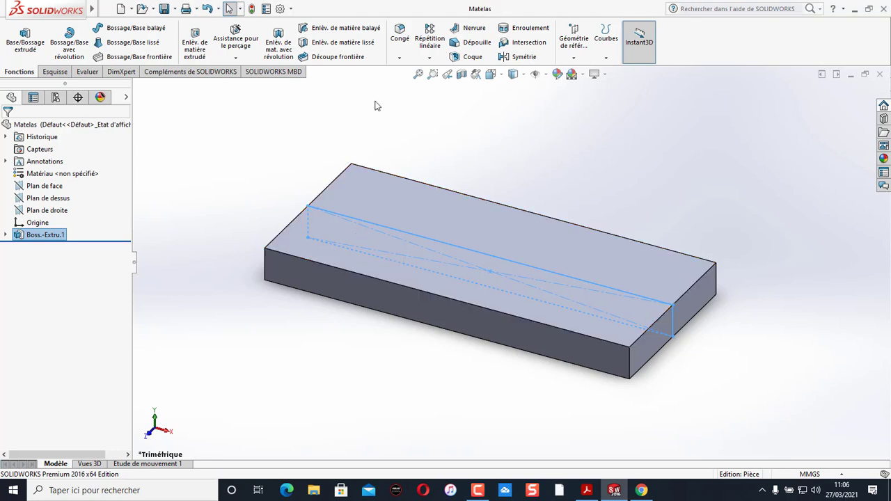
Apply a white colour appearance to the whole Matelas part
left_click(37, 129)
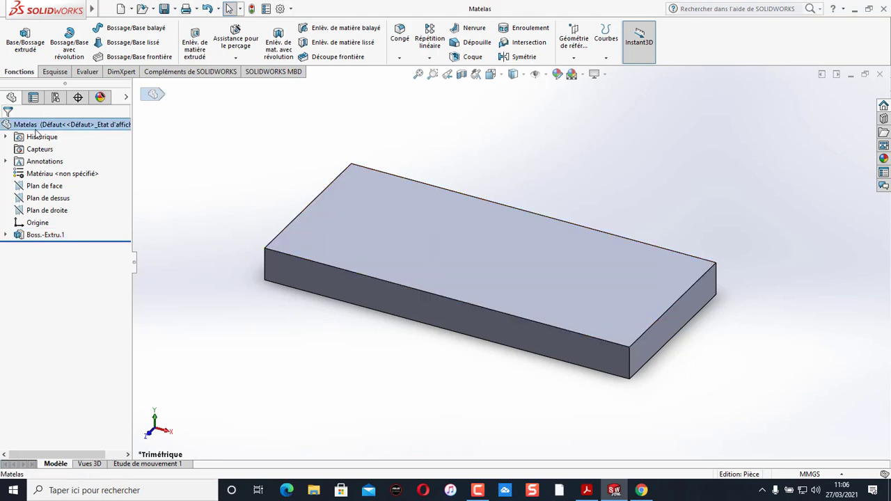
left_click(562, 78)
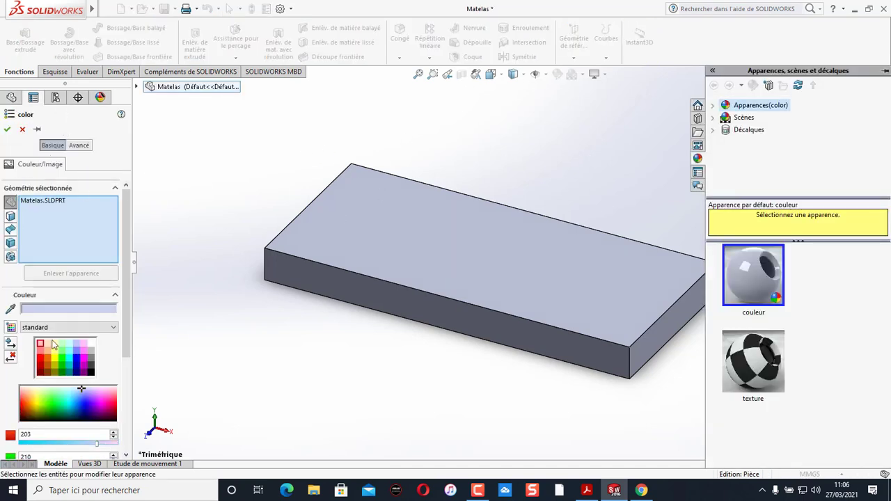
left_click(91, 344)
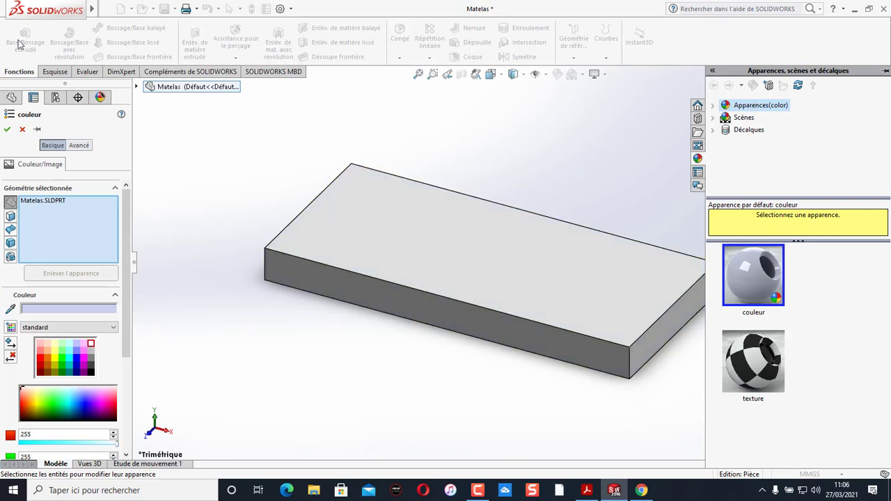
left_click(8, 129)
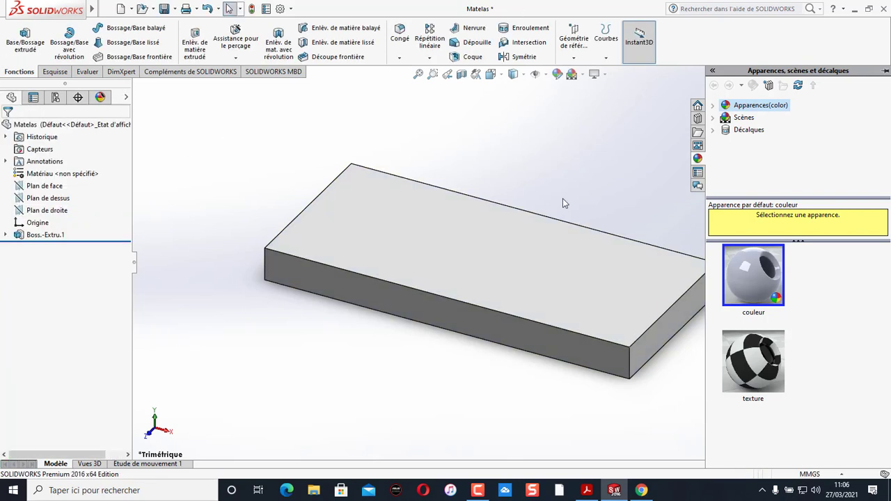
left_click(642, 129)
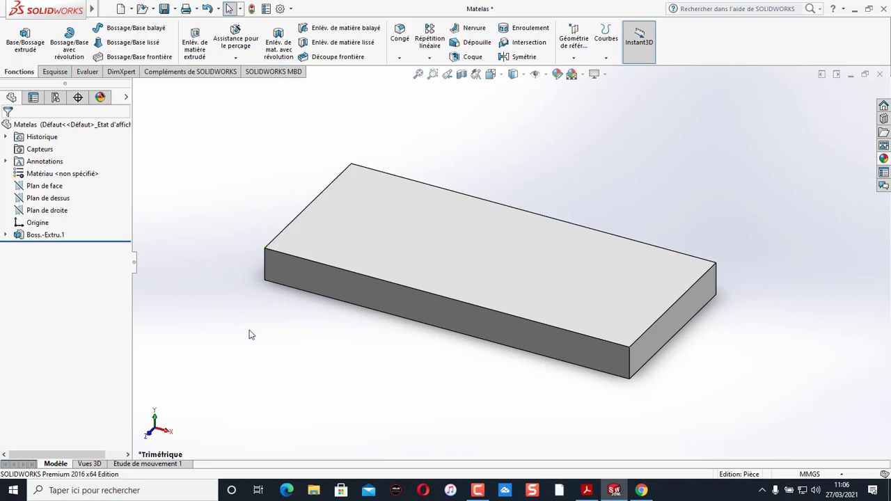
Fillet the block's four top edges, four bottom edges and three of its vertical edges with a 30 mm radius
left_click(315, 204)
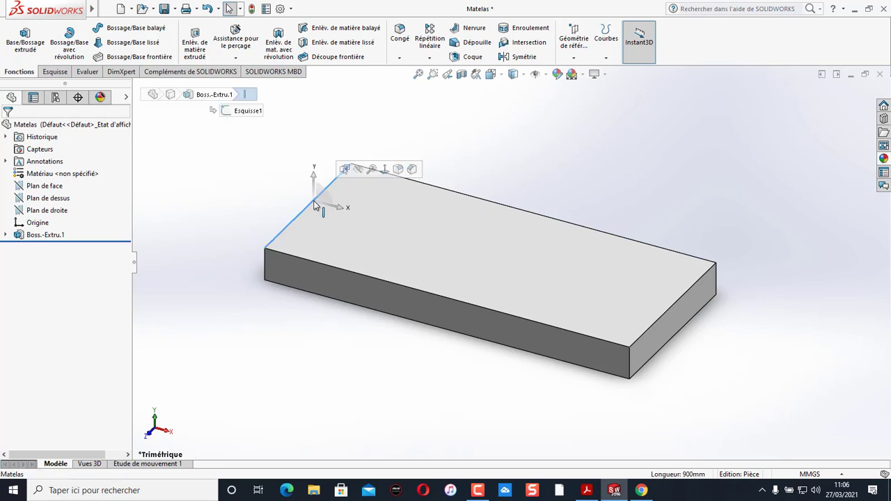
left_click(407, 290, "ctrl")
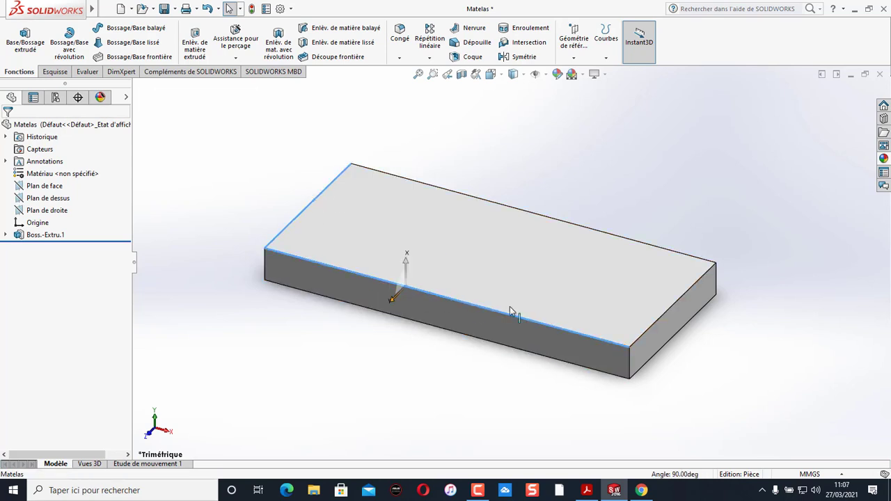
left_click(648, 330, "ctrl")
left_click(615, 245, "ctrl")
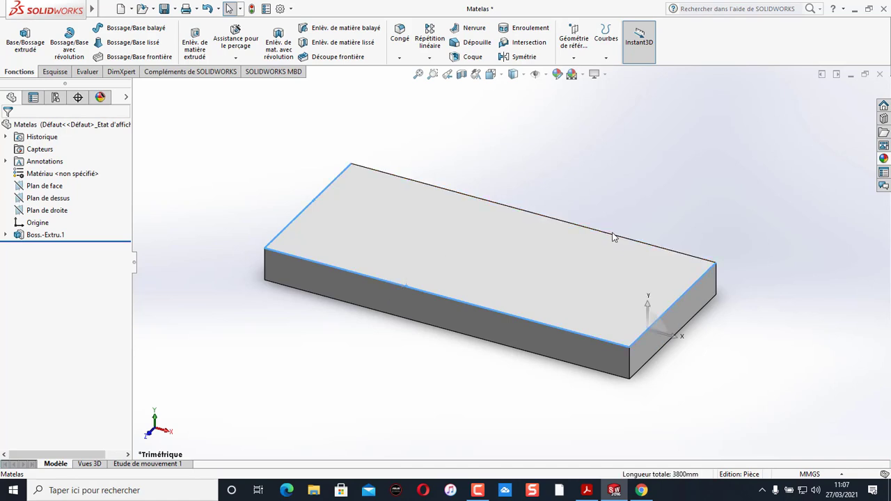
left_click(714, 284, "ctrl")
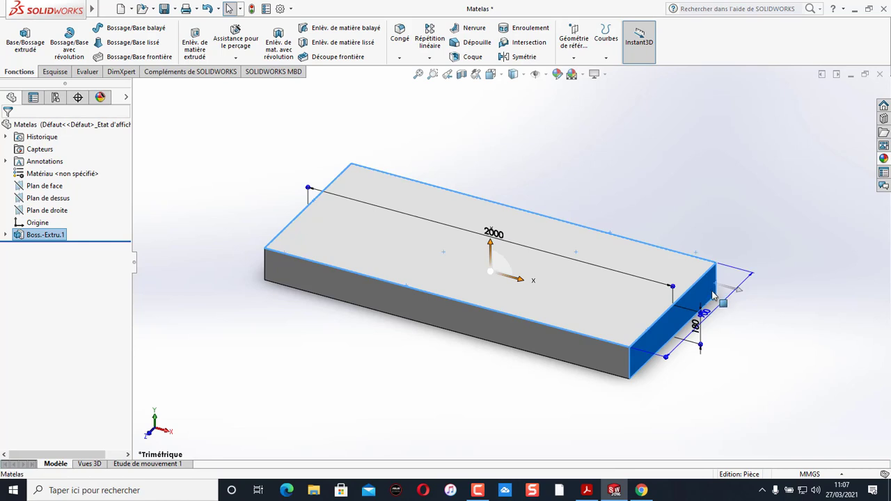
left_click(713, 290, "ctrl")
left_click(717, 282, "ctrl")
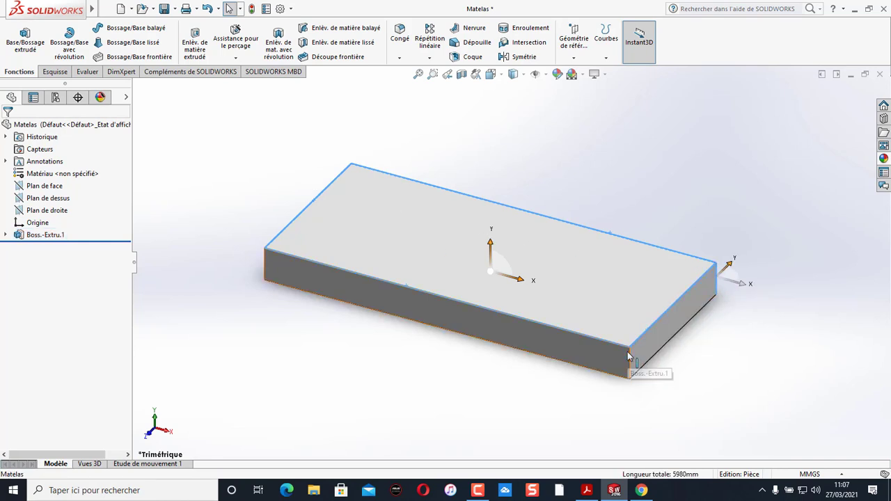
left_click(632, 360, "ctrl")
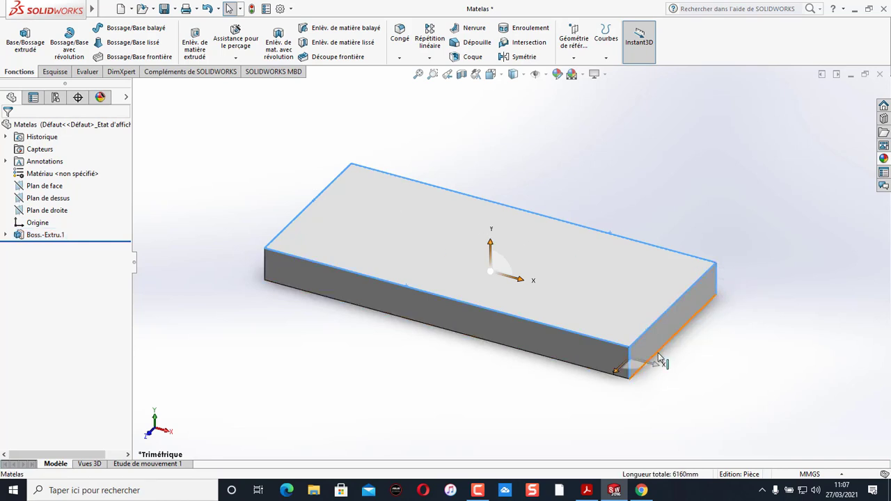
left_click(499, 345, "ctrl")
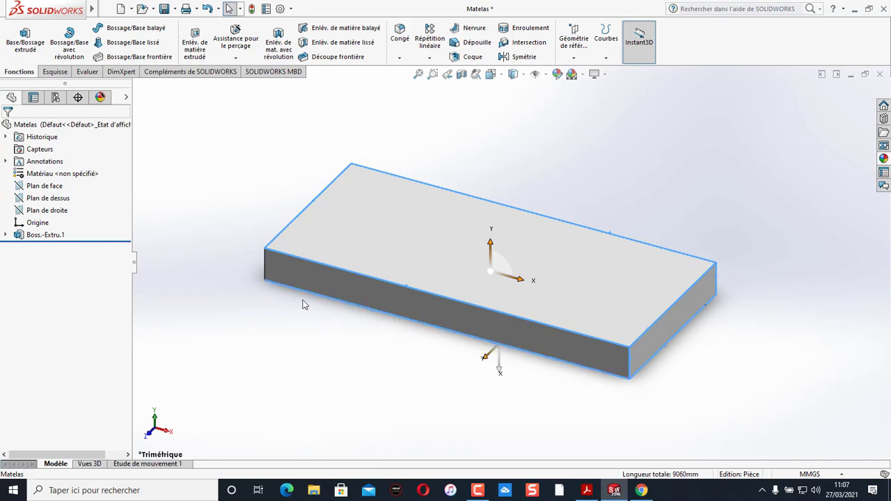
left_click(265, 259, "ctrl")
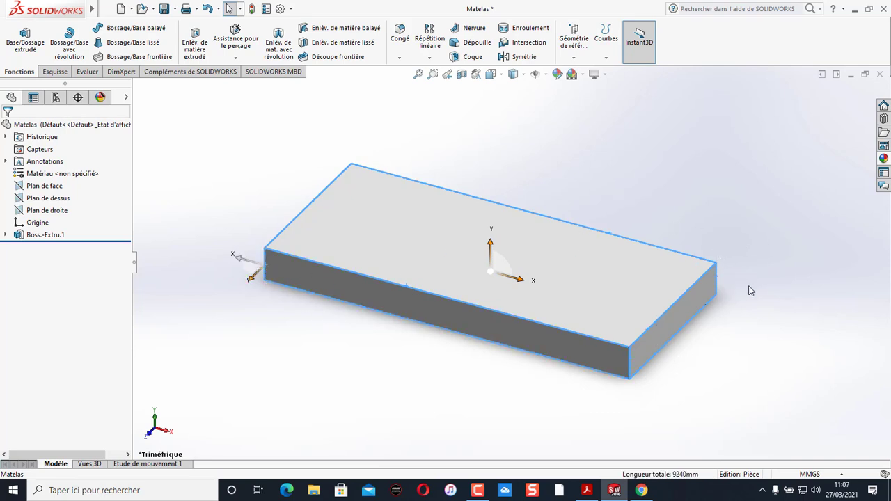
middle_click_drag(750, 291, 638, 212)
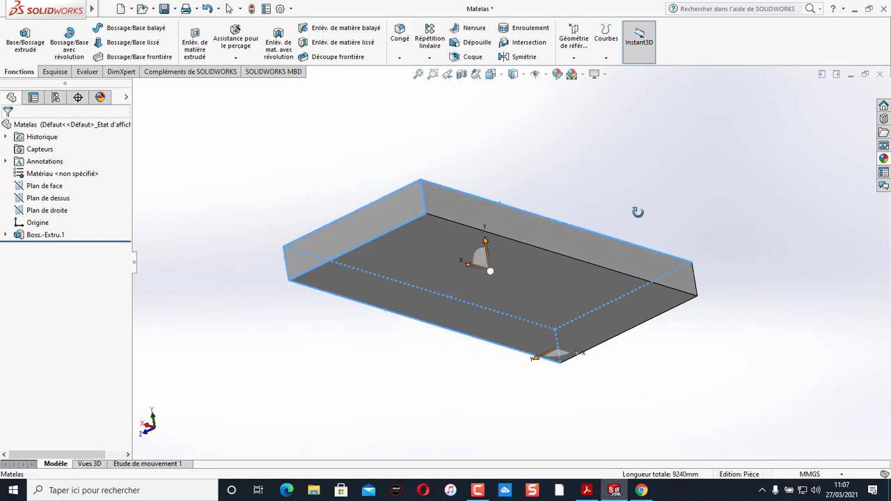
left_click(547, 250, "ctrl")
left_click(636, 329, "ctrl")
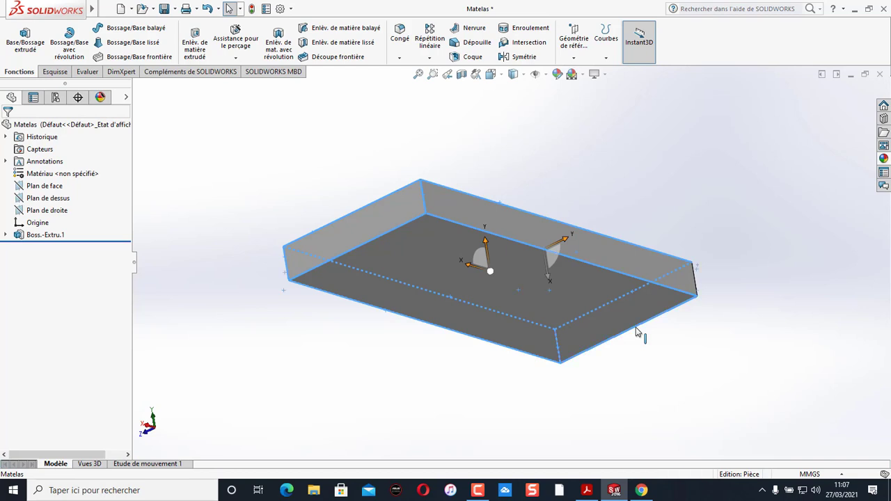
left_click(400, 36)
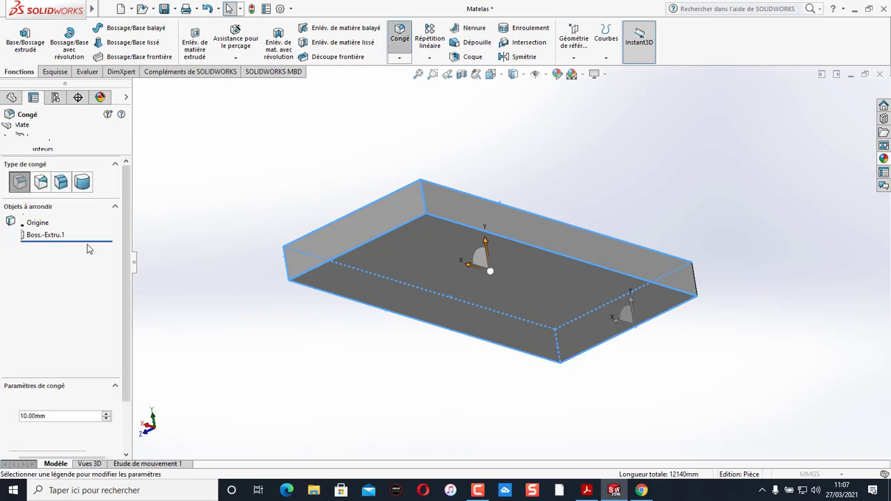
type("30")
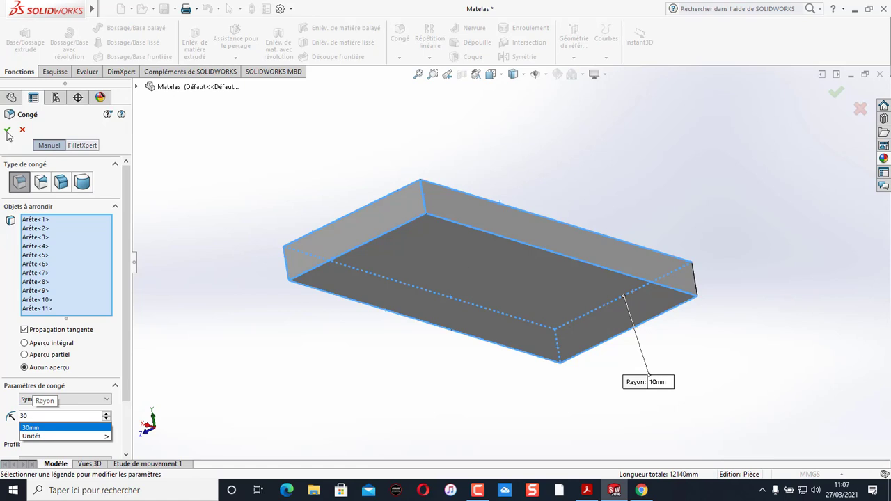
key("Return")
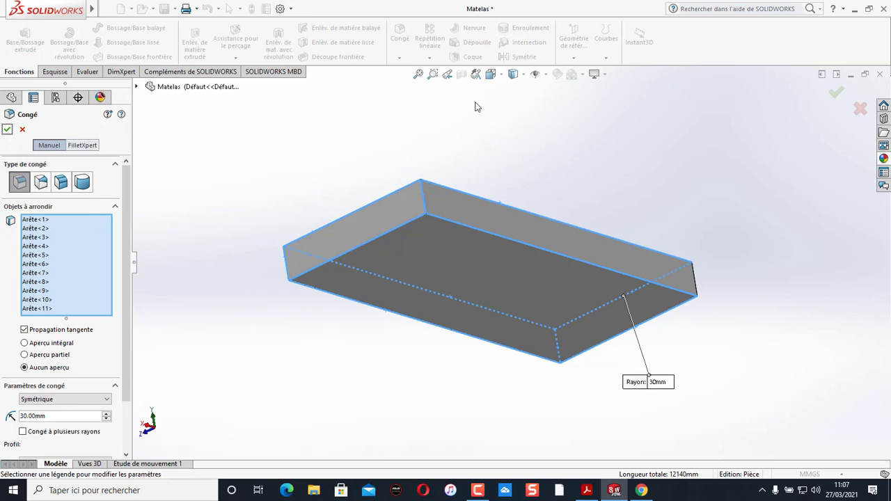
left_click(7, 131)
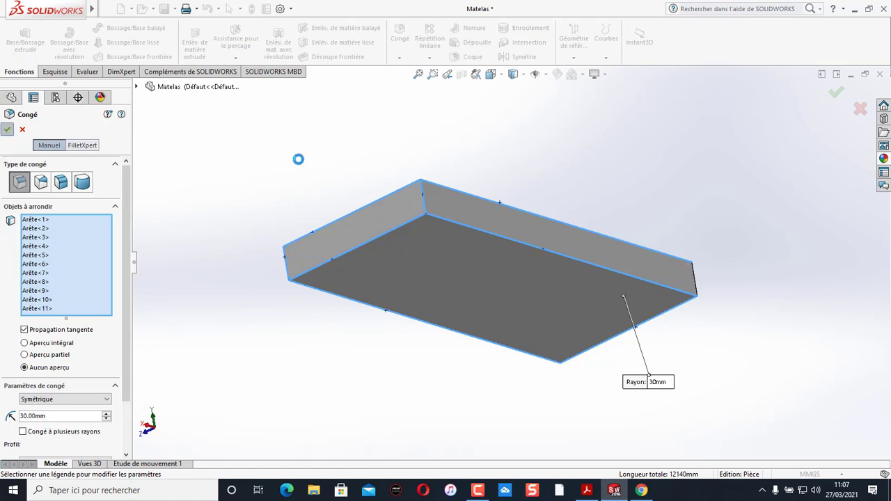
Display the filleted mattress in the isometric view
left_click(490, 74)
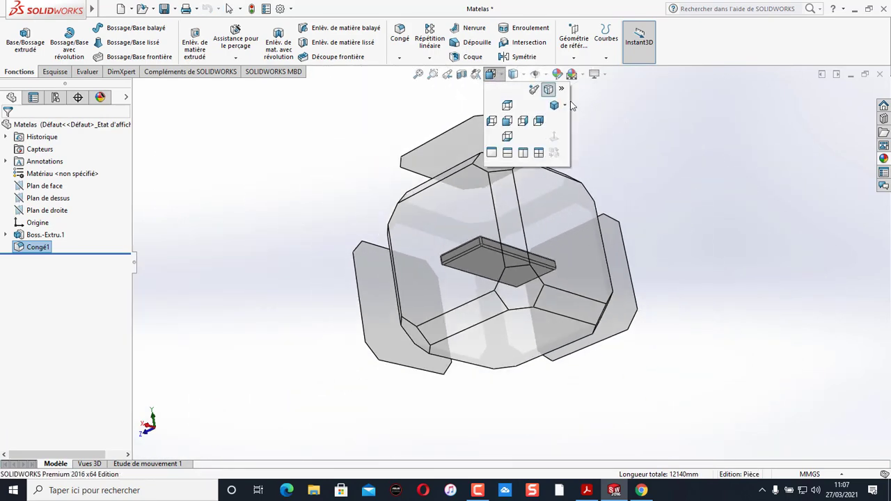
left_click(565, 106)
left_click(588, 119)
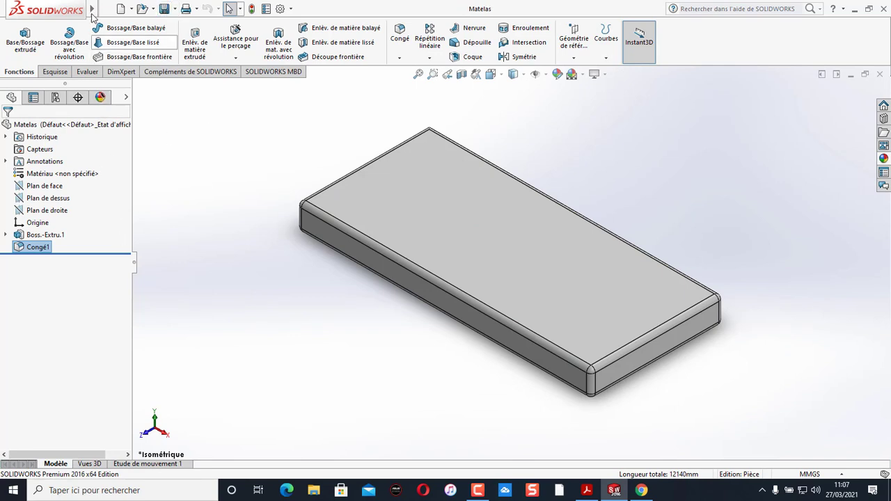
Create a new part document
left_click(111, 9)
left_click(123, 27)
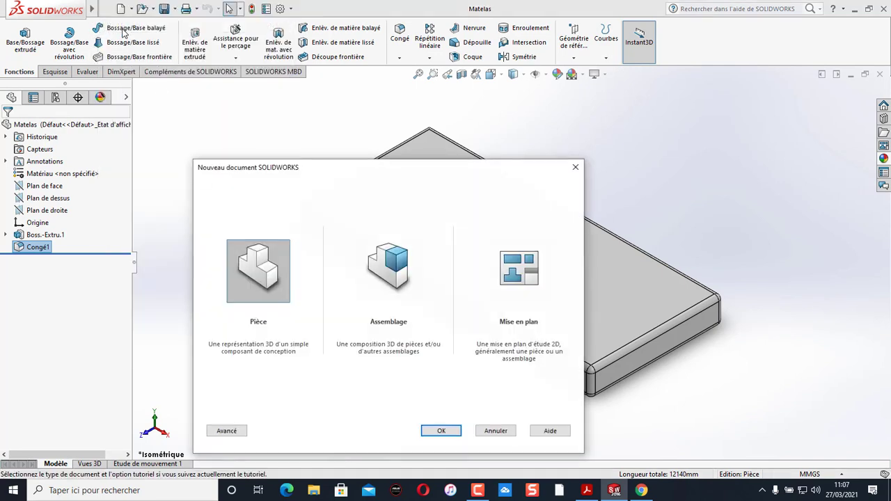
double_click(252, 284)
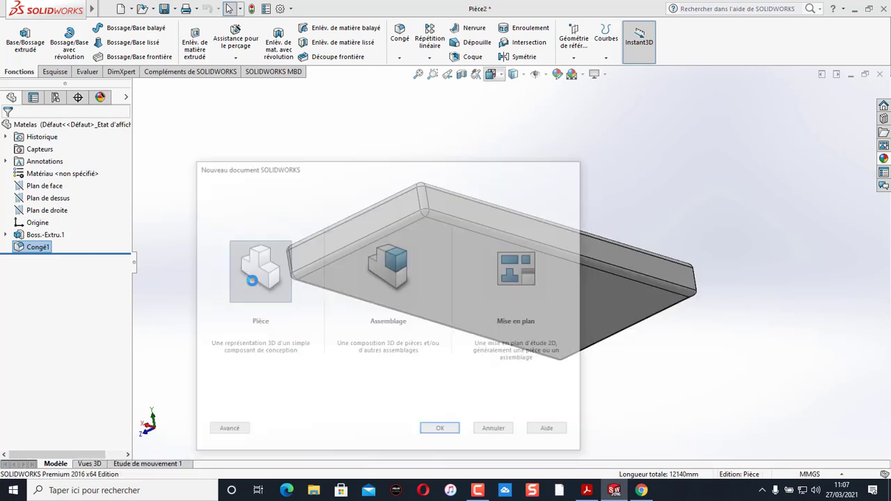
Sketch a centre rectangle about 12.5 mm high on the front plane (Plan de face), centred on the origin
left_click(45, 186)
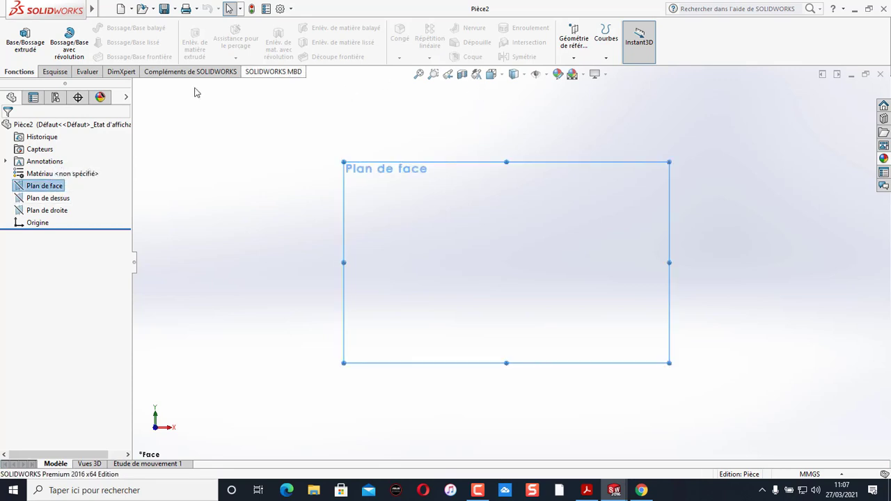
left_click(56, 72)
left_click(90, 43)
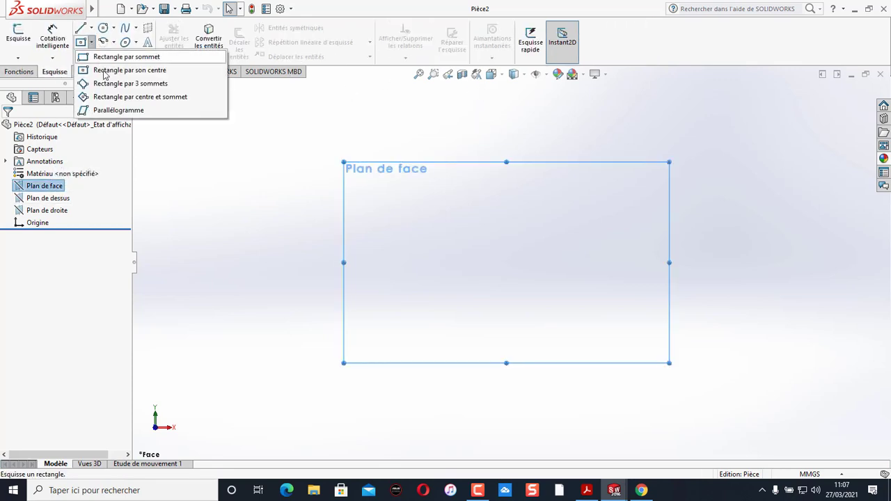
left_click(112, 72)
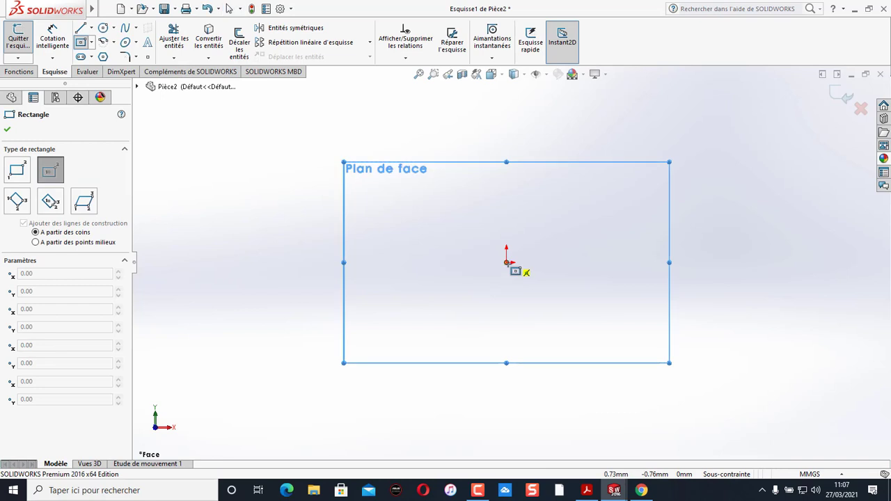
left_click(506, 263)
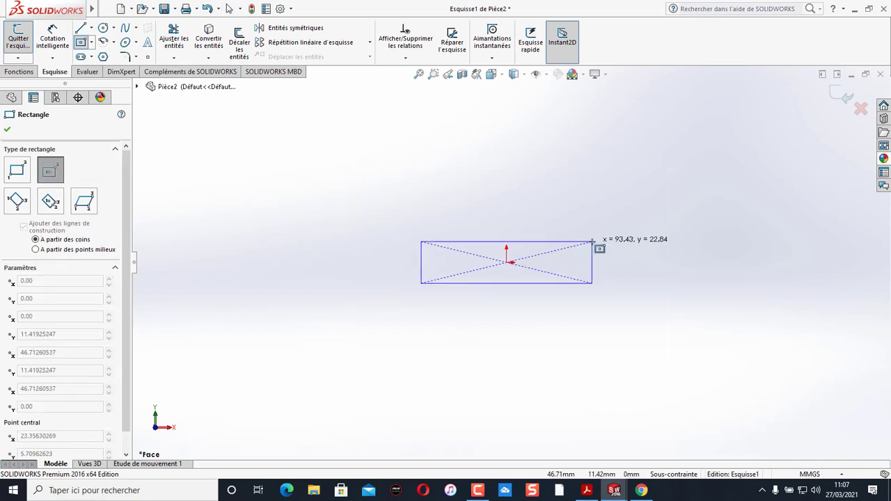
left_click(647, 250)
key("Escape")
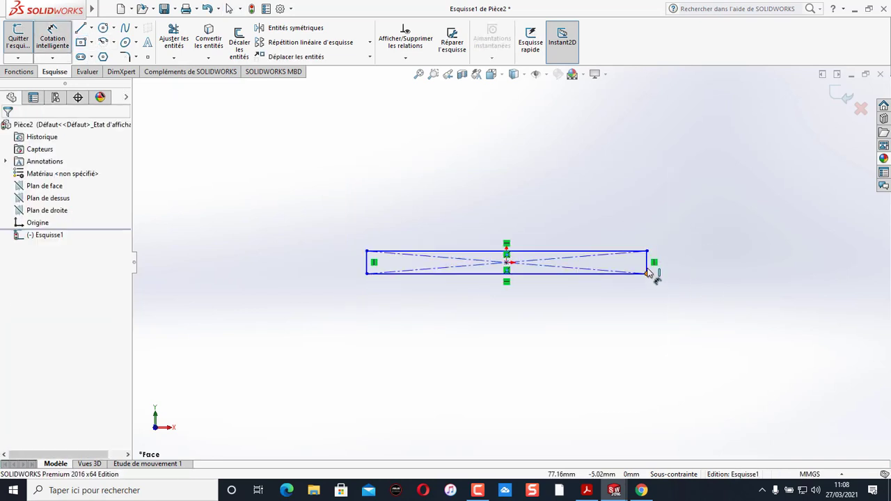
Dimension the rectangle with a height of 100 mm and a width of 2050 mm
left_click(647, 264)
left_click(689, 269)
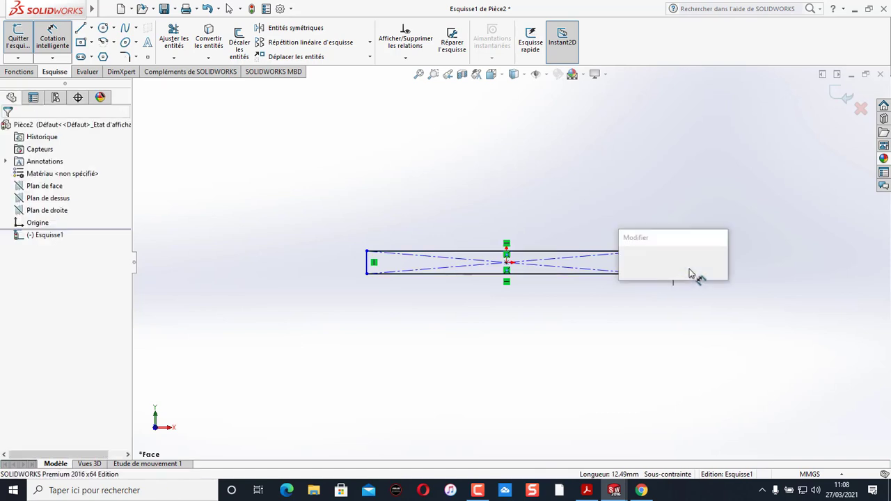
type("10")
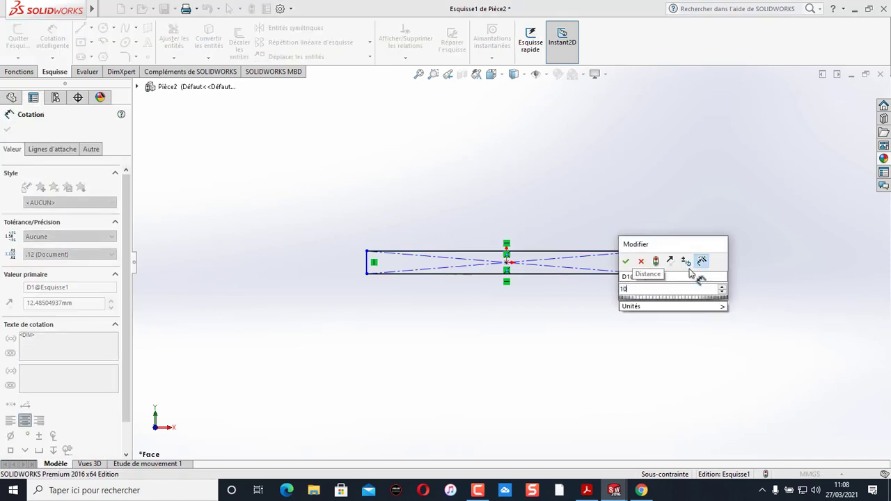
type("0")
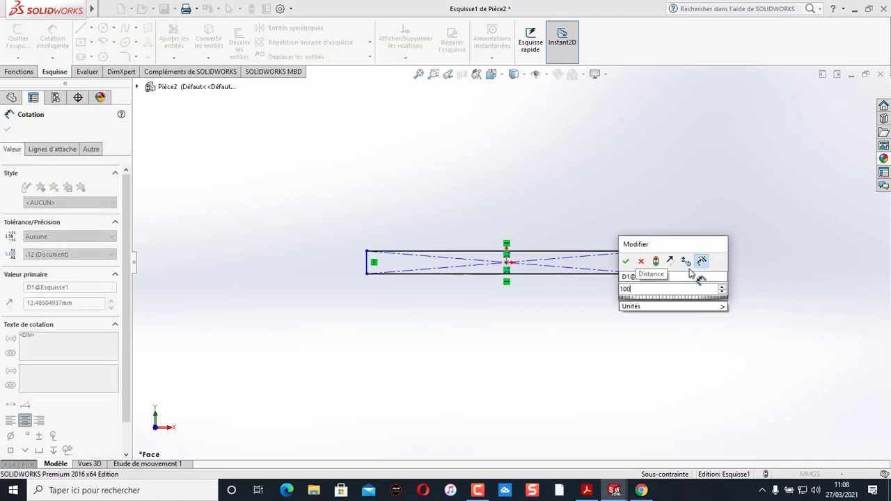
left_click(627, 262)
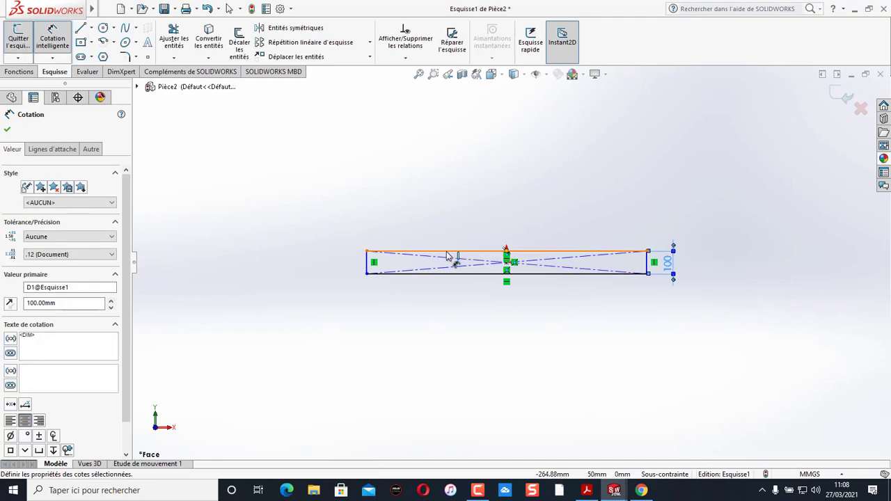
left_click(512, 251)
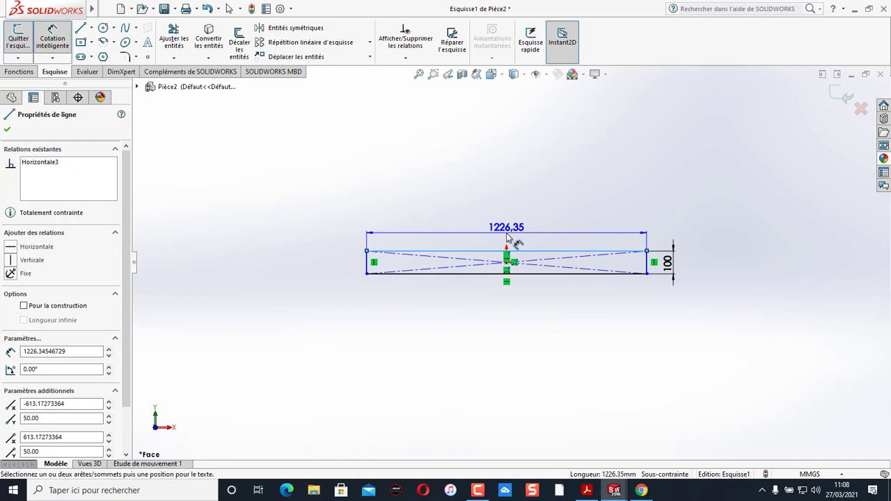
left_click(508, 237)
type("4")
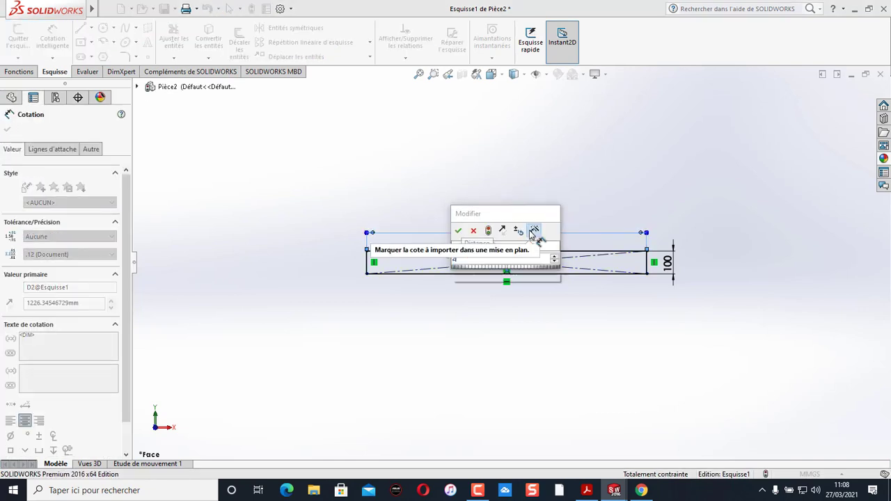
type("050")
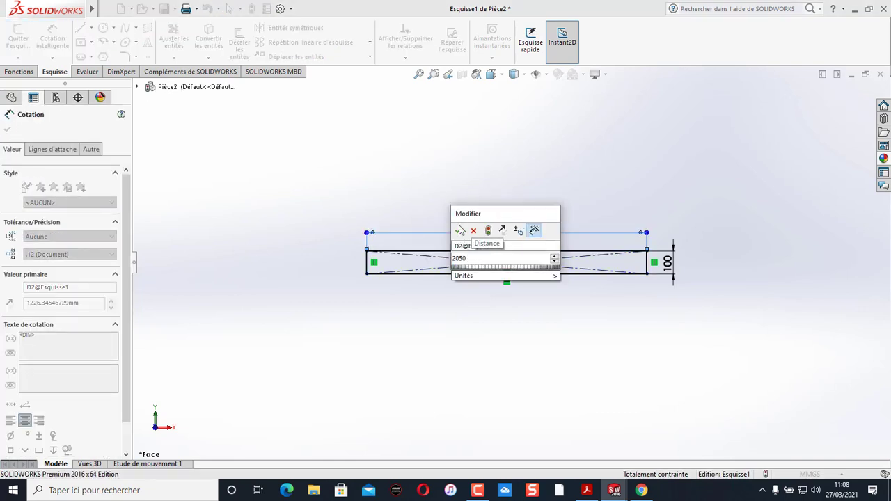
left_click(460, 229)
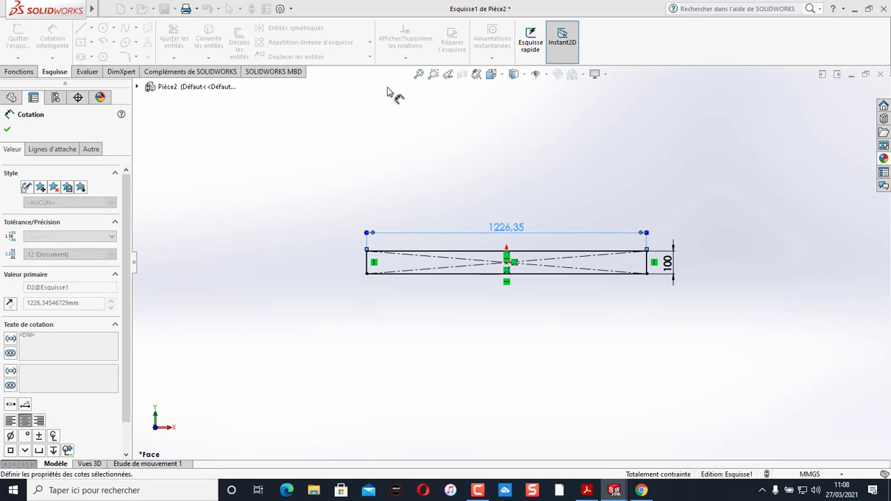
Extrude the rectangle 940 mm as a boss with the mid-plane (Plan milieu) end condition
left_click(19, 72)
left_click(26, 41)
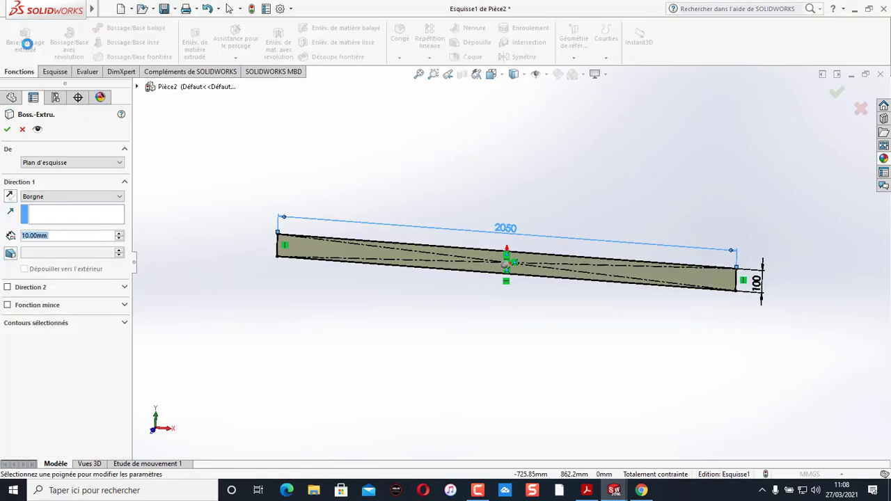
left_click(117, 197)
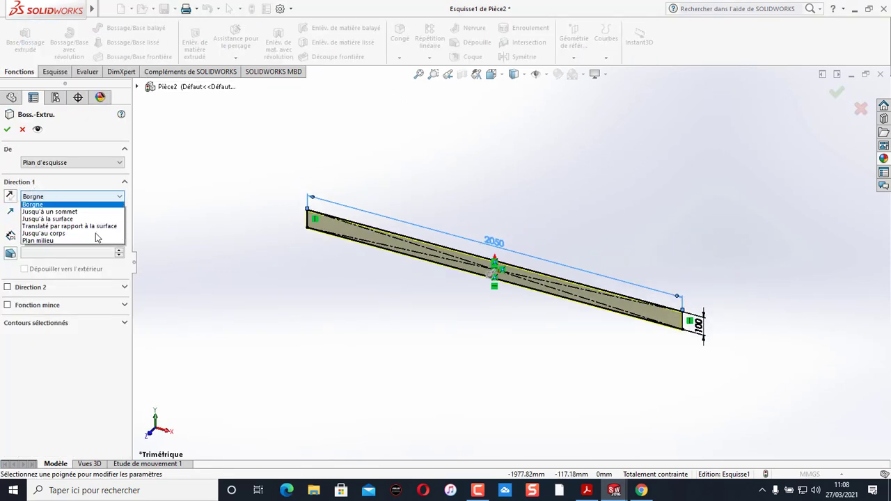
left_click(96, 241)
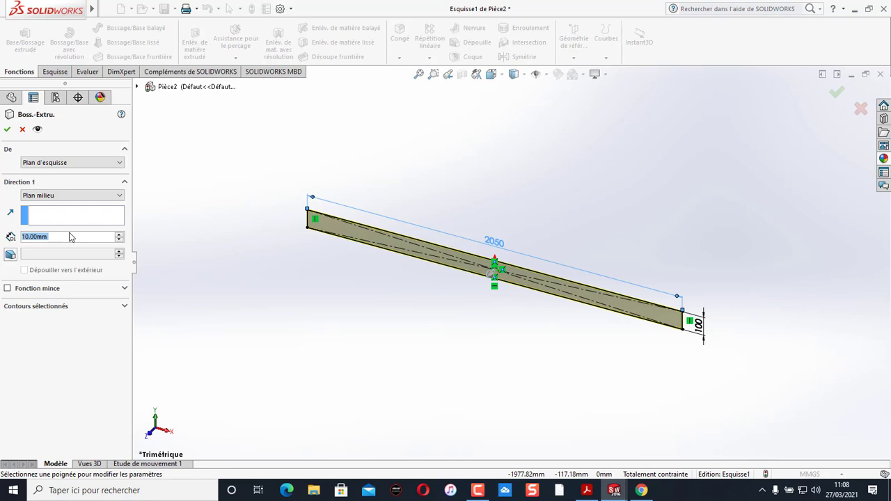
type("940")
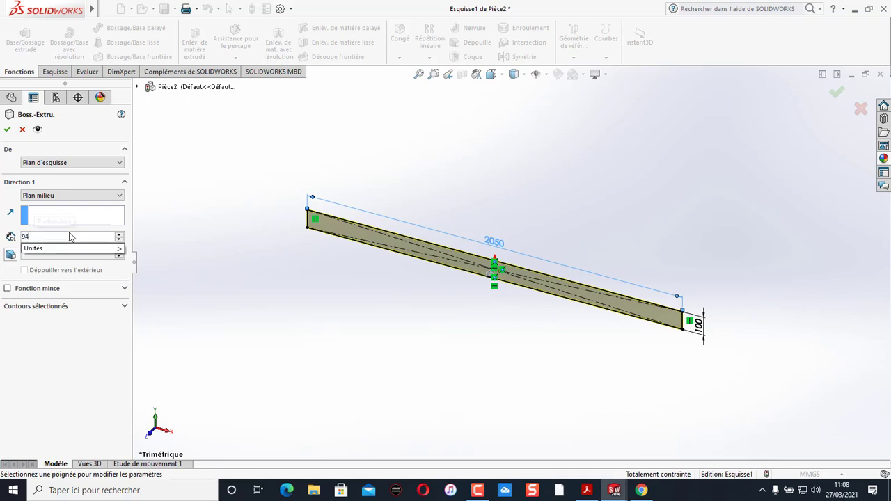
key("Return")
left_click(7, 128)
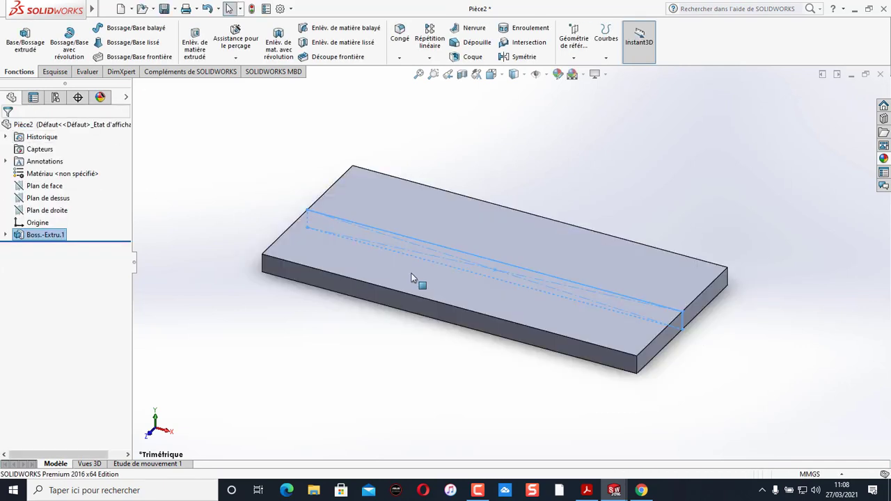
left_click(270, 179)
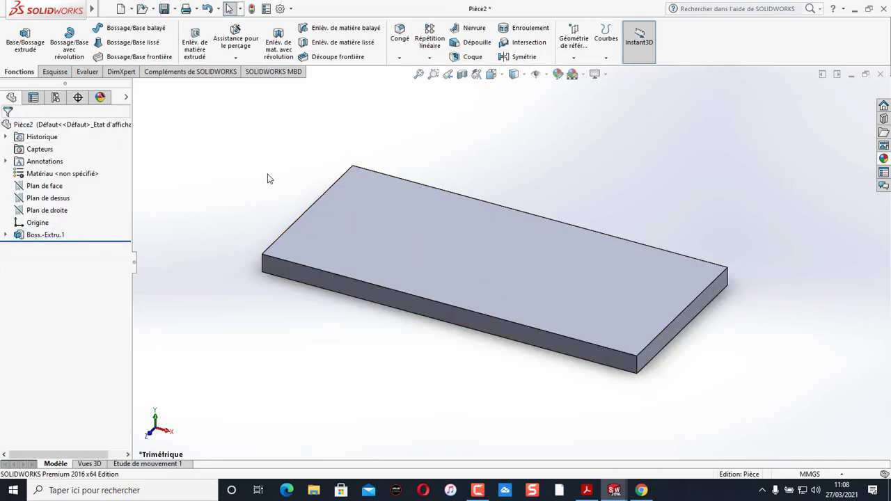
Save the part as Lit in the Lit folder inside Documents
mouse_move(45, 8)
left_click(112, 9)
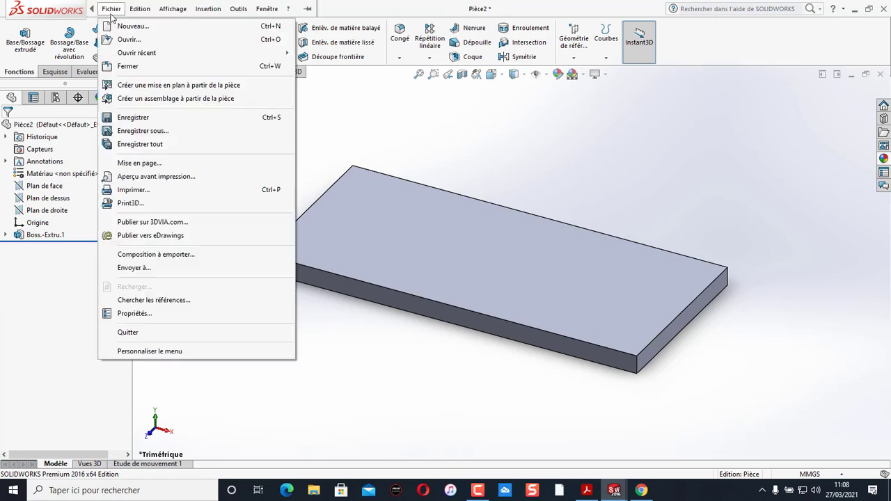
left_click(143, 130)
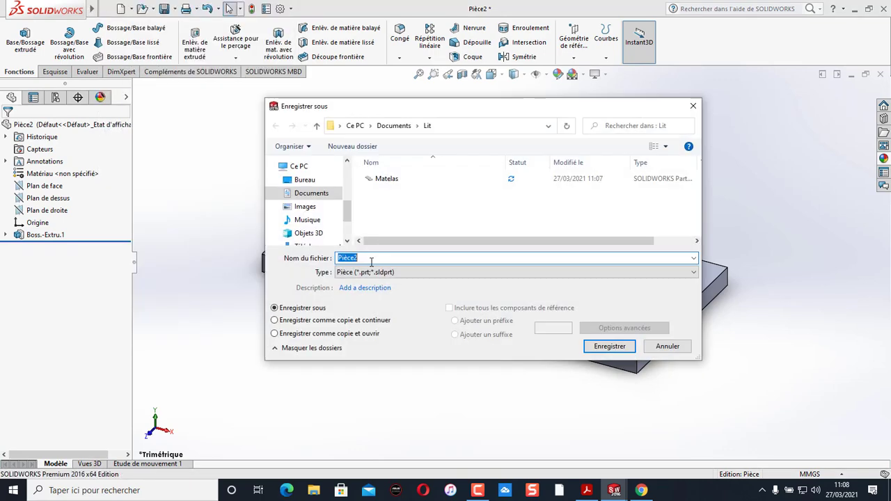
type("Lit")
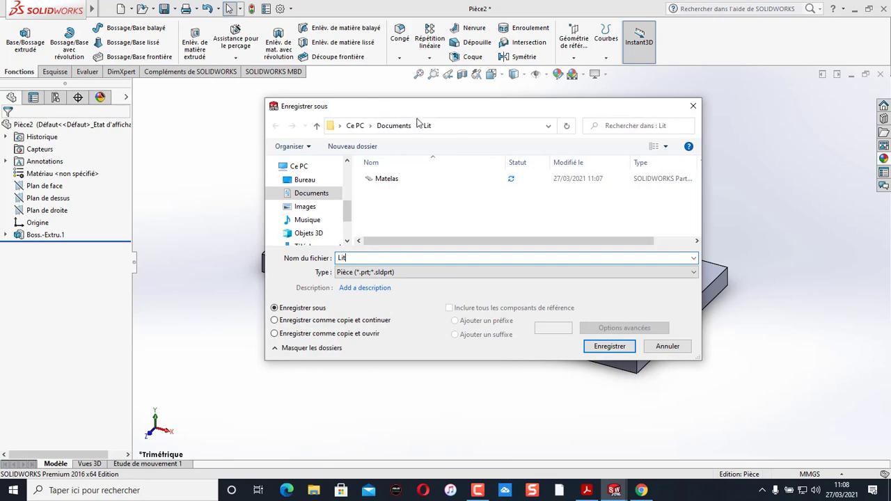
left_click(609, 347)
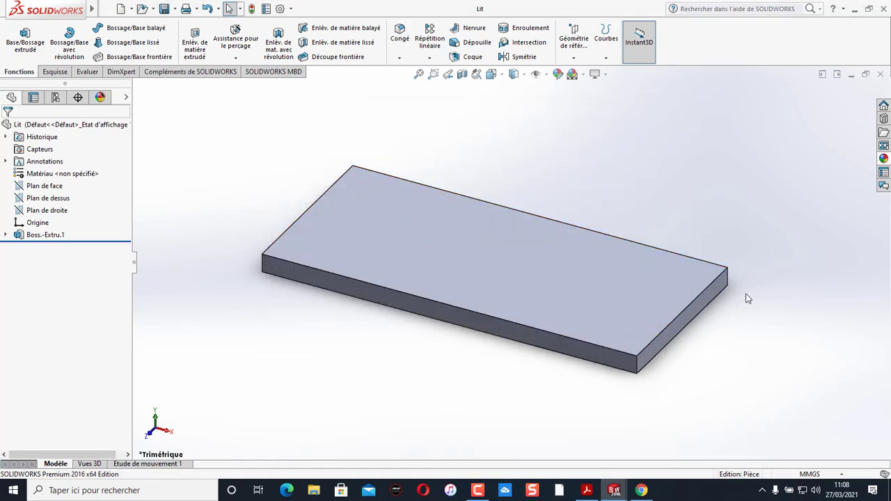
Sketch a corner rectangle about 111 by 110 mm on the block's top face, starting from its back corner at the positive X end
left_click(714, 278)
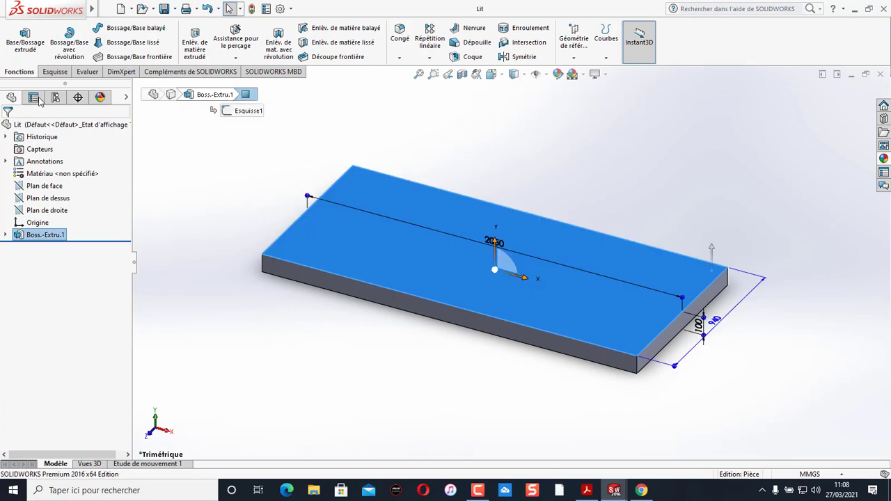
left_click(55, 72)
left_click(91, 42)
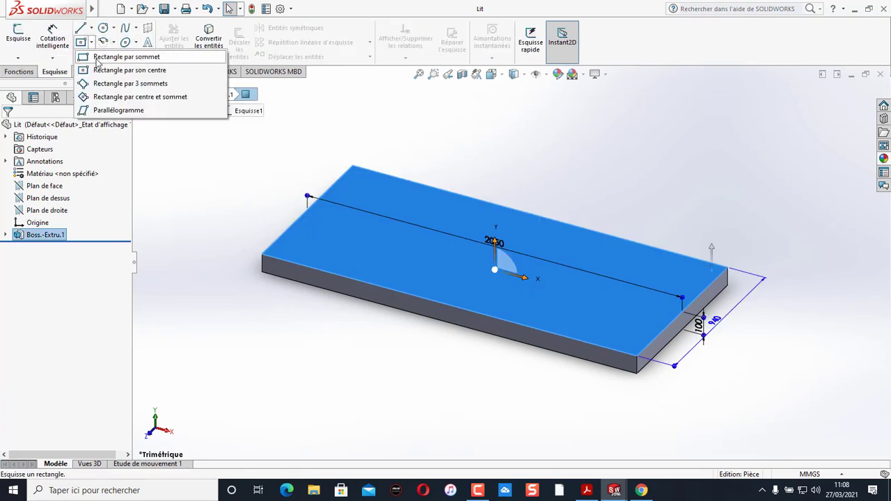
left_click(97, 58)
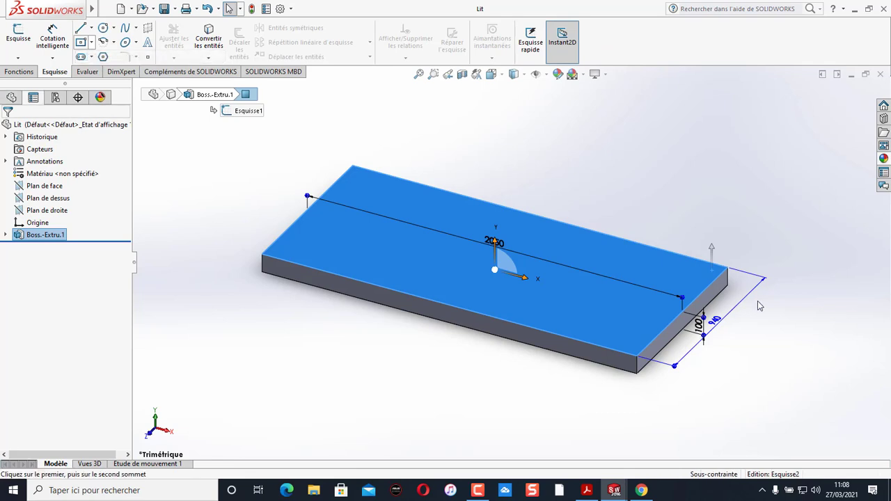
left_click(728, 268)
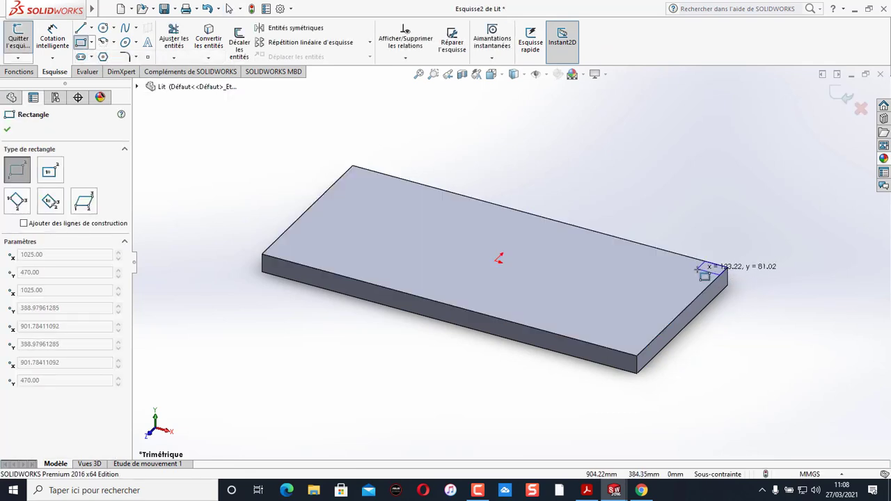
left_click(700, 273)
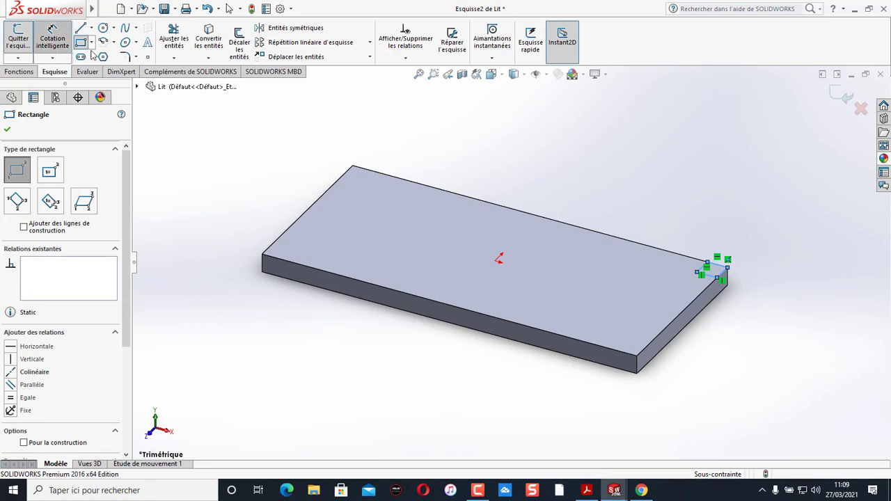
Dimension the small rectangle's side along the block's long edge to 65 mm
left_click(52, 38)
left_click(718, 268)
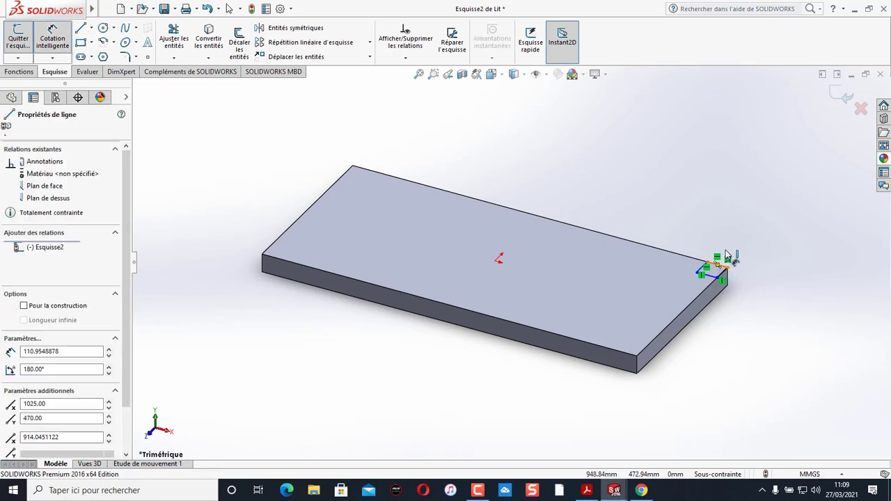
left_click(737, 254)
type("65")
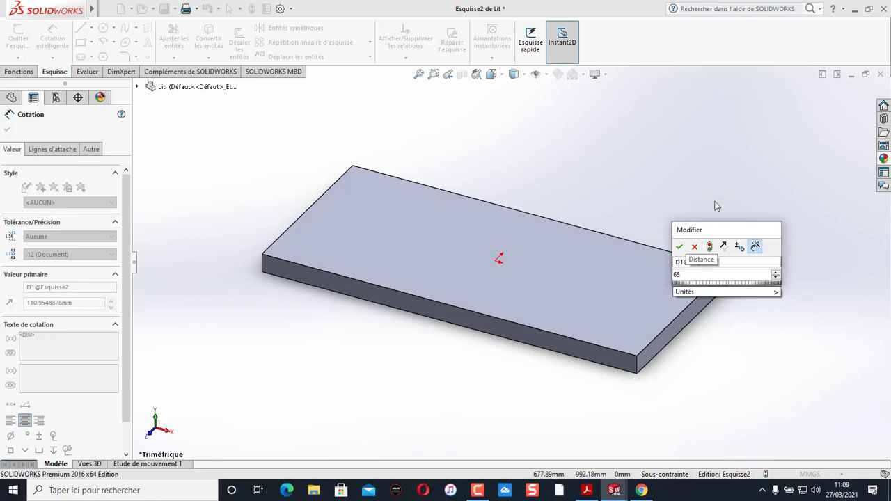
left_click(679, 248)
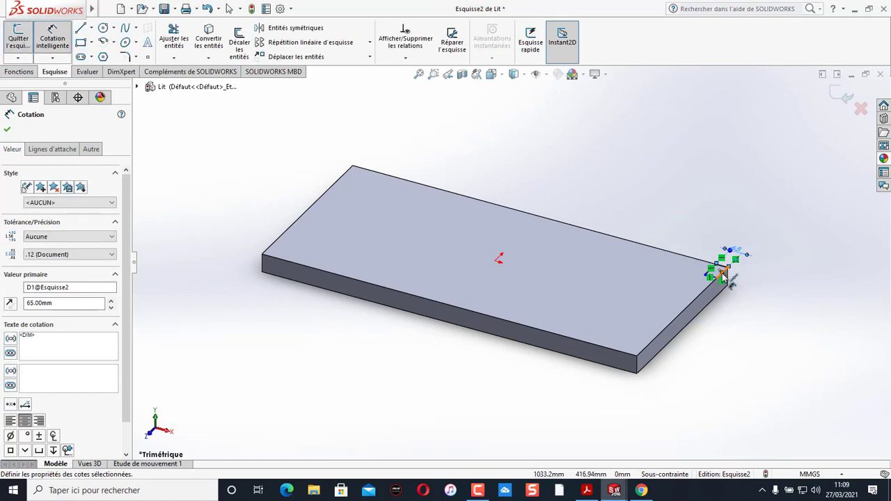
Dimension the small rectangle's side along the block's short edge to 65 mm
left_click(723, 277)
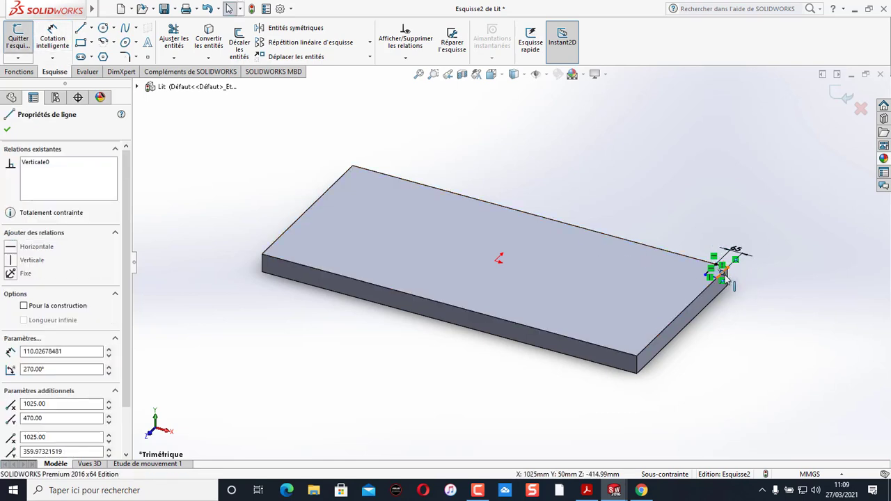
left_click(723, 277)
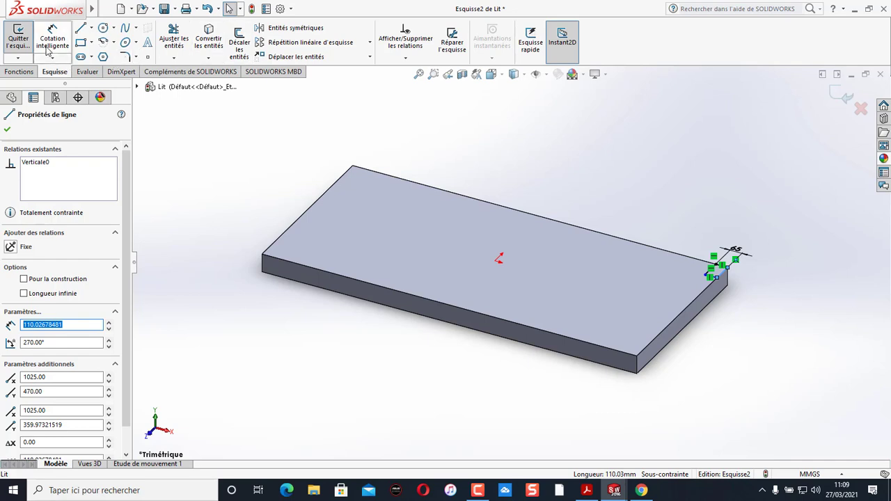
left_click(52, 38)
left_click(716, 275)
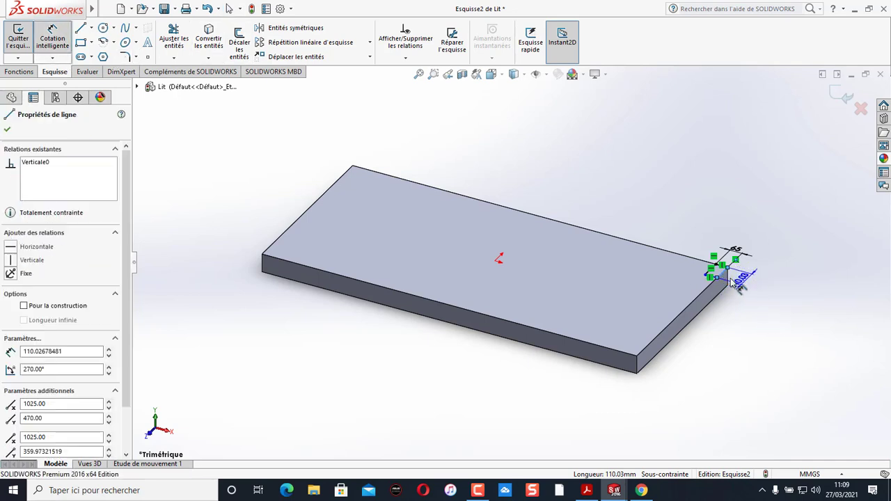
left_click(760, 281)
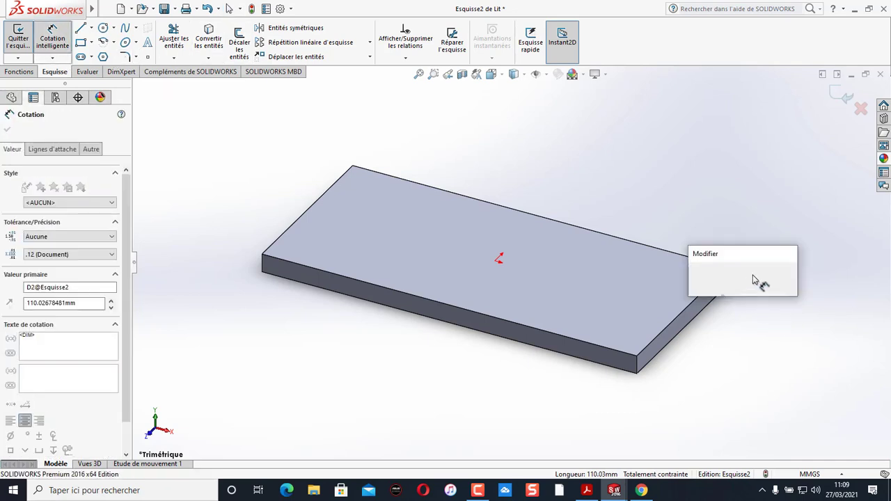
type("65")
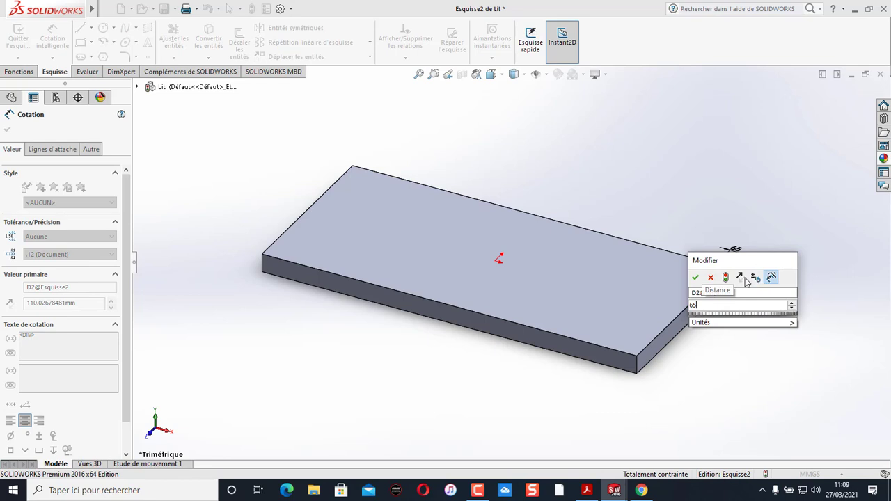
left_click(696, 278)
Extrude the small square as a merged boss, 250 mm upward and 300 mm downward in the second direction, to form the corner post
left_click(19, 72)
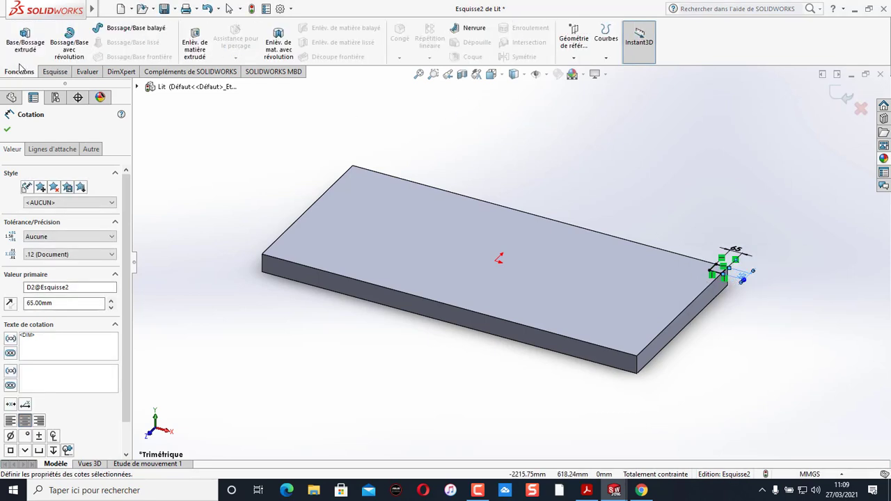
left_click(25, 43)
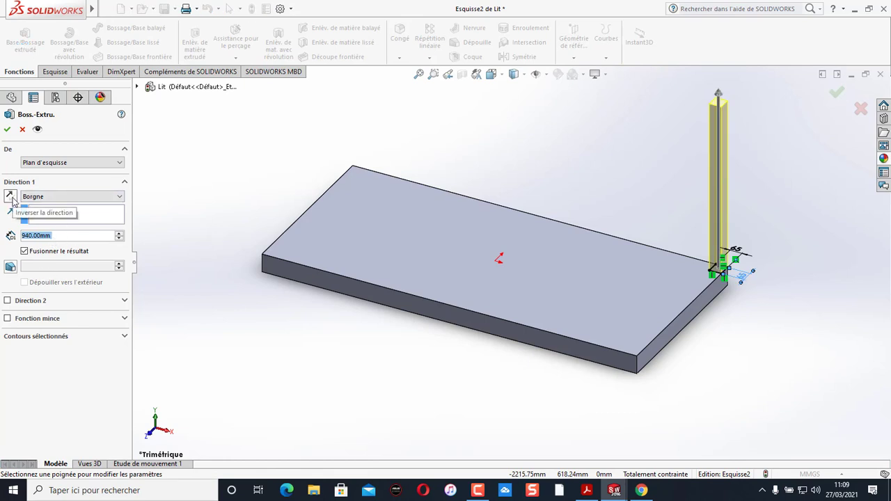
left_click(67, 236)
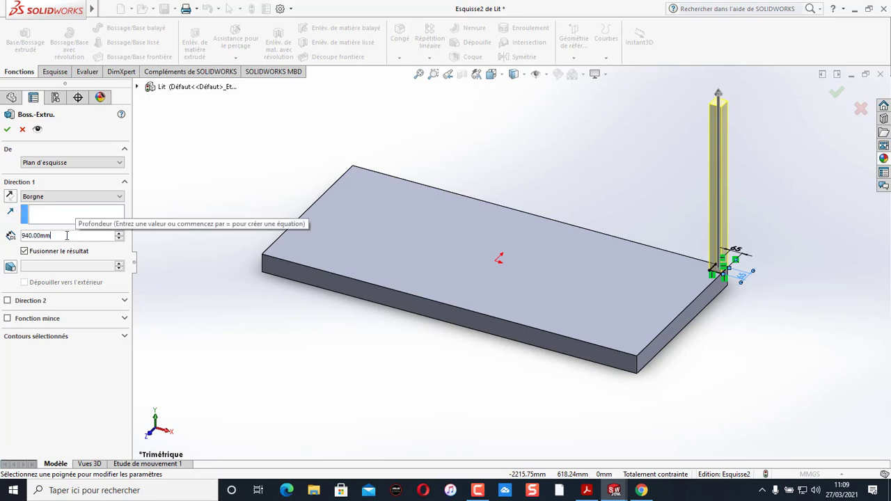
type("200")
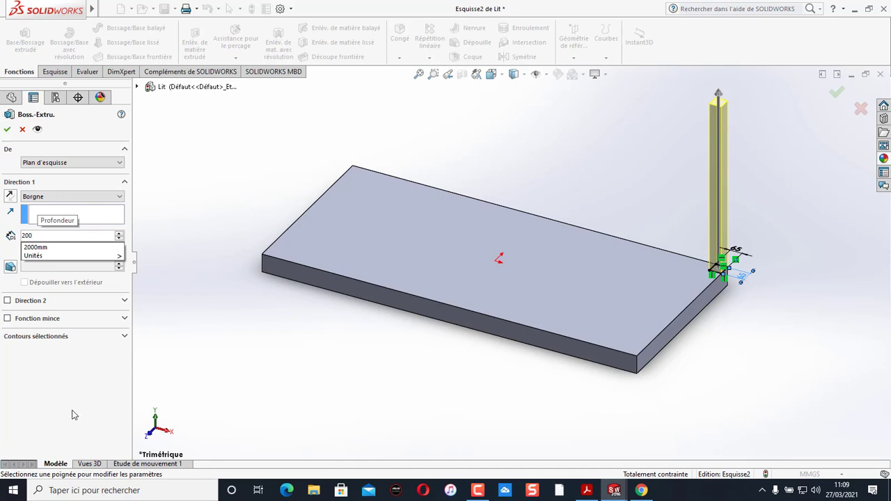
left_click(7, 301)
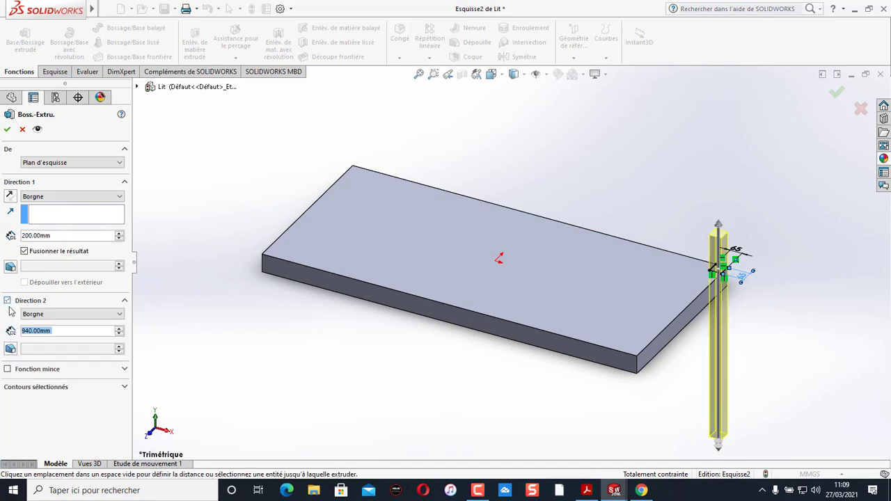
left_click(57, 331)
type("300")
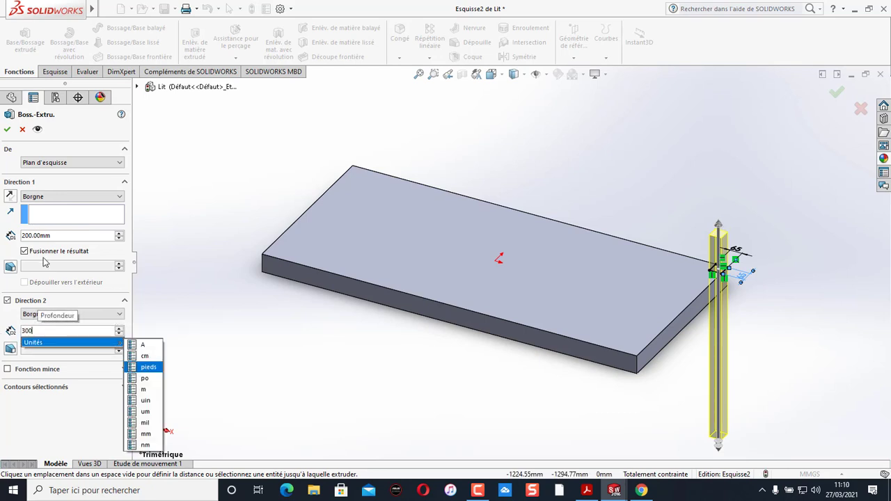
left_click(61, 237)
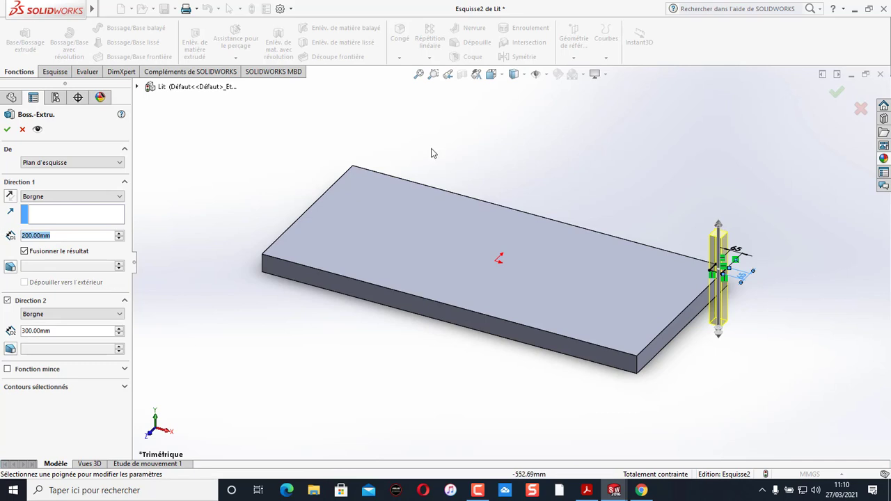
type("25")
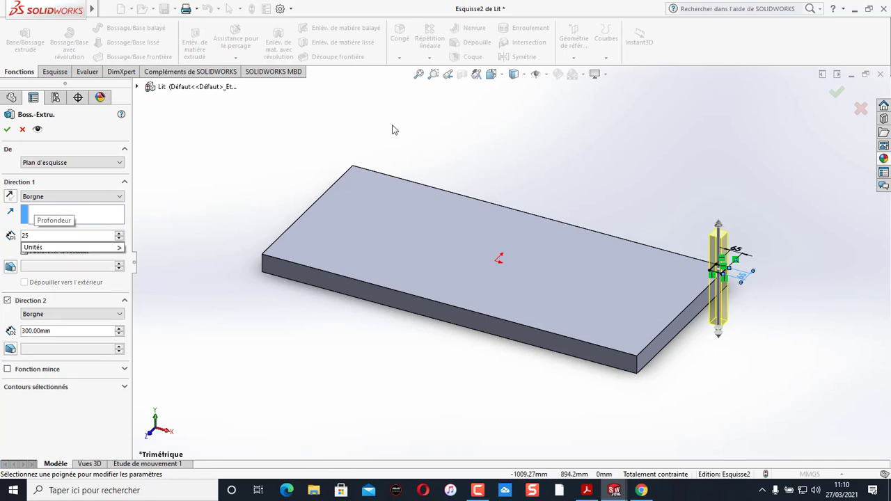
type("0")
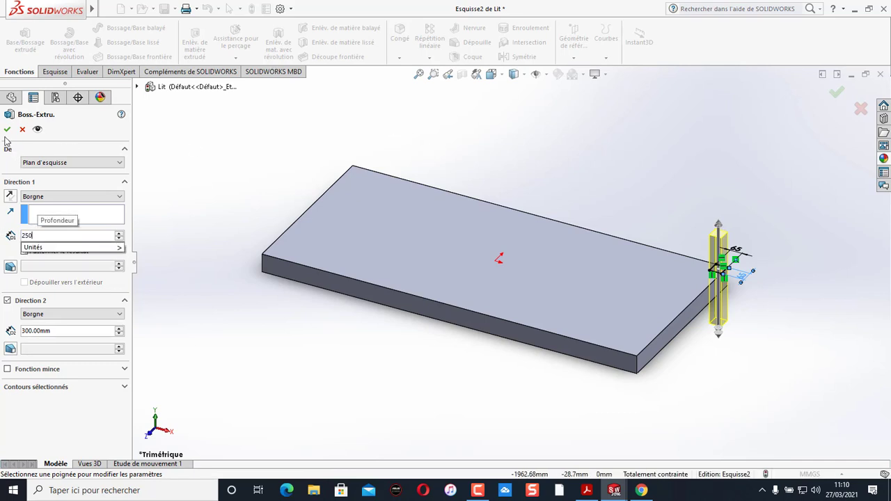
key("Return")
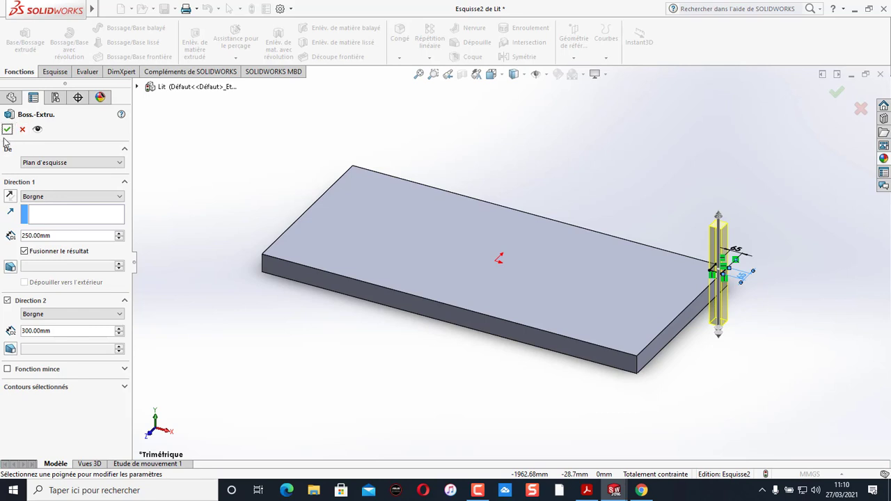
left_click(7, 130)
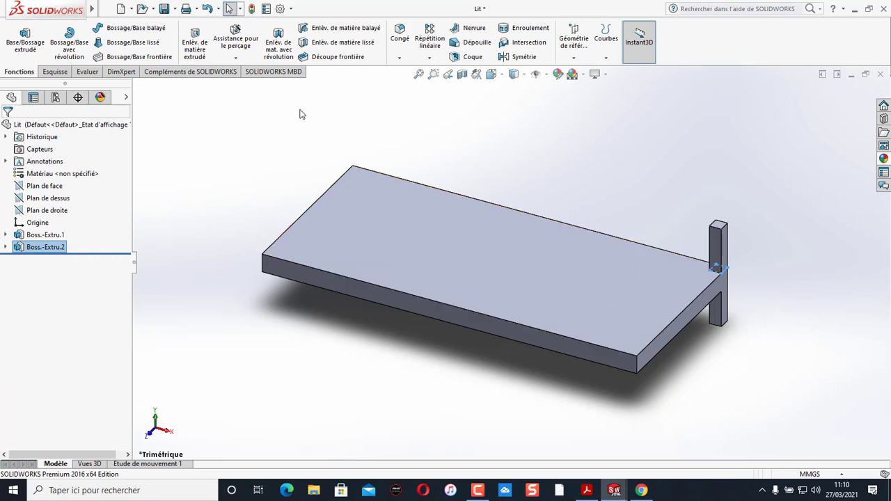
Mirror the corner post about the right plane (Plan de droite) to the block's opposite end
left_click(522, 57)
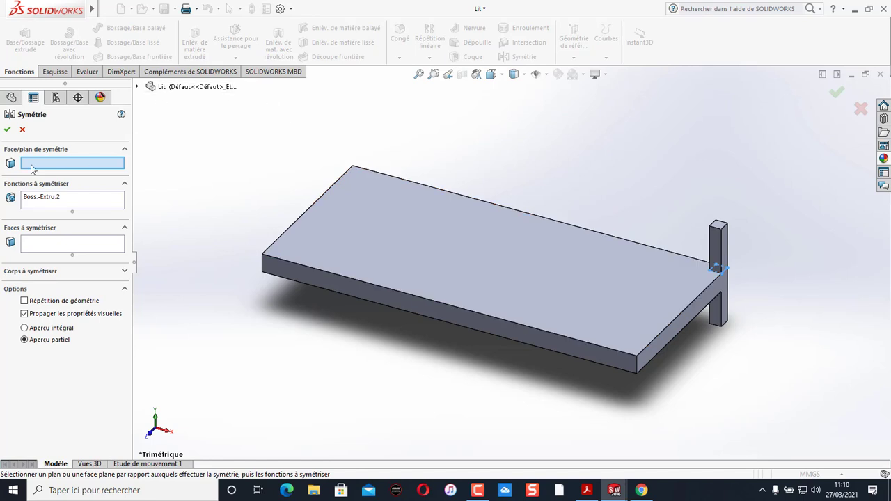
left_click(137, 88)
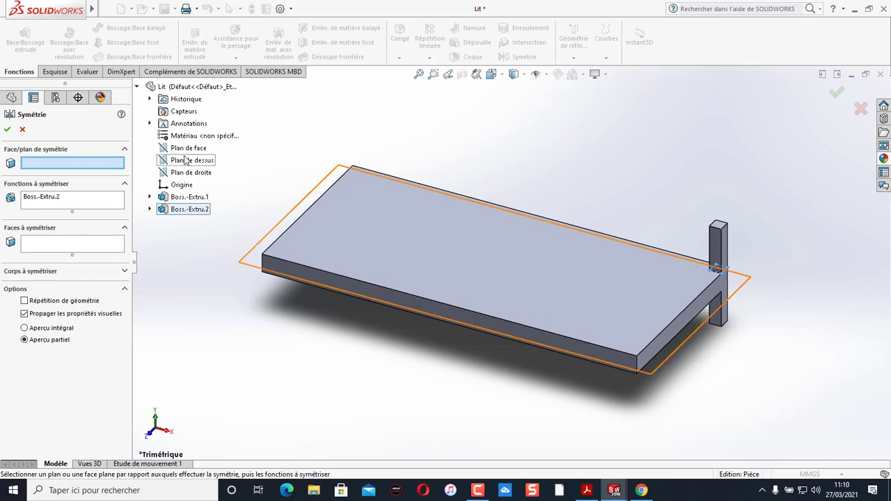
left_click(197, 174)
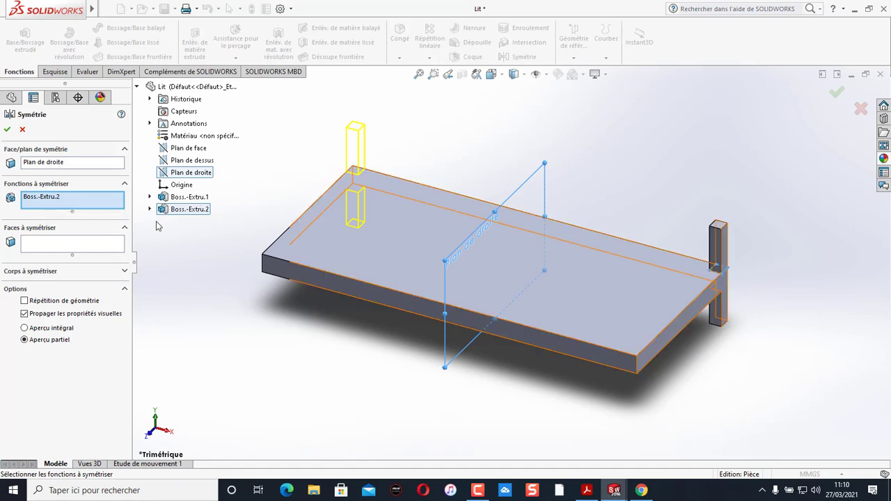
left_click(7, 131)
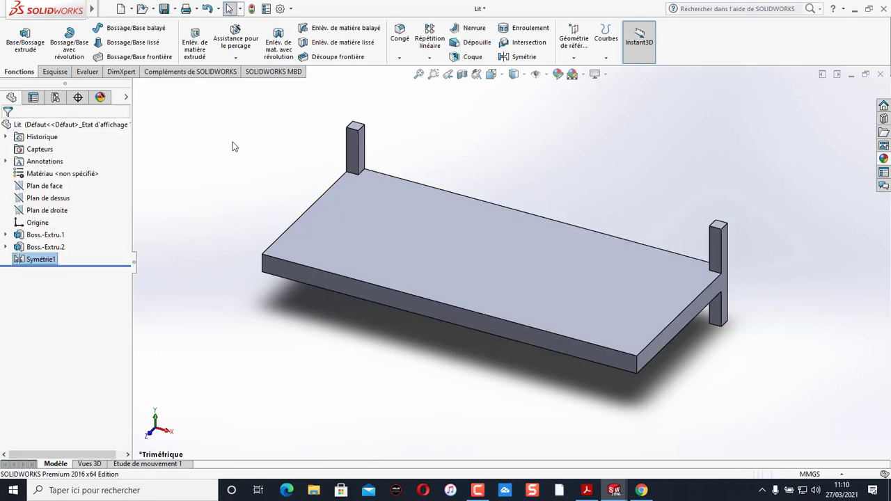
Mirror the Symétrie1 feature about the front plane (Plan de face) to create the posts on the front long side
left_click(524, 57)
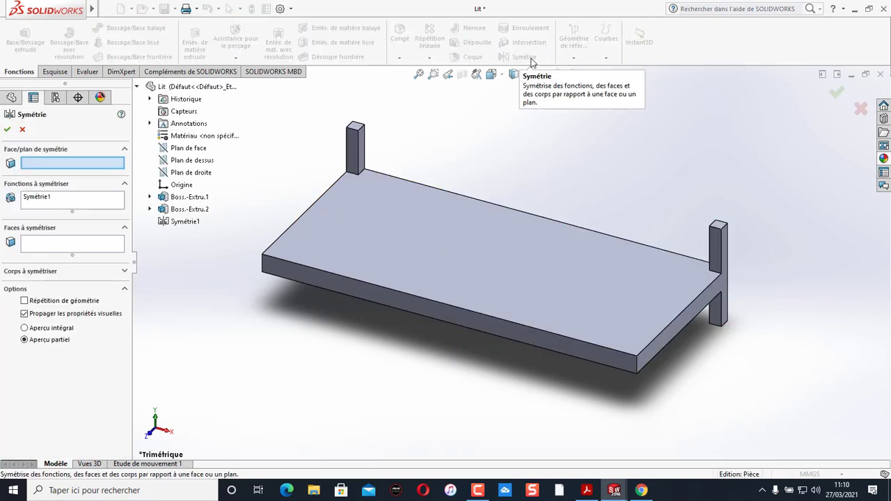
left_click(189, 150)
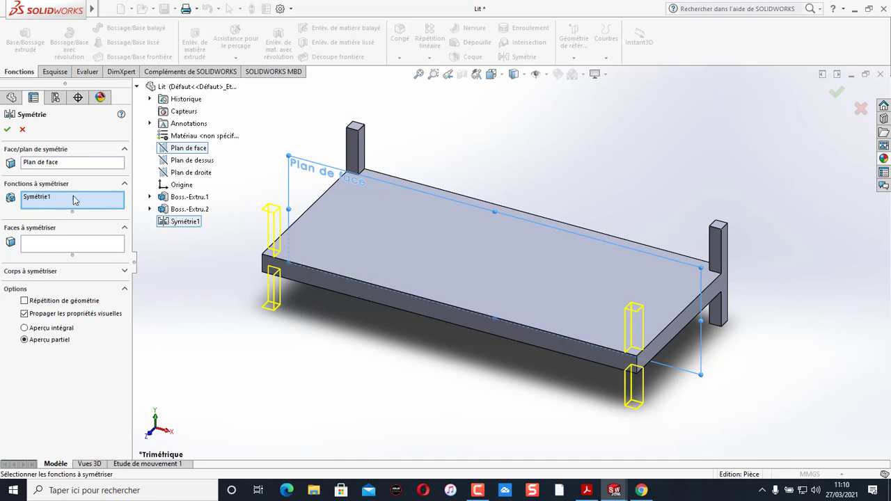
left_click(8, 130)
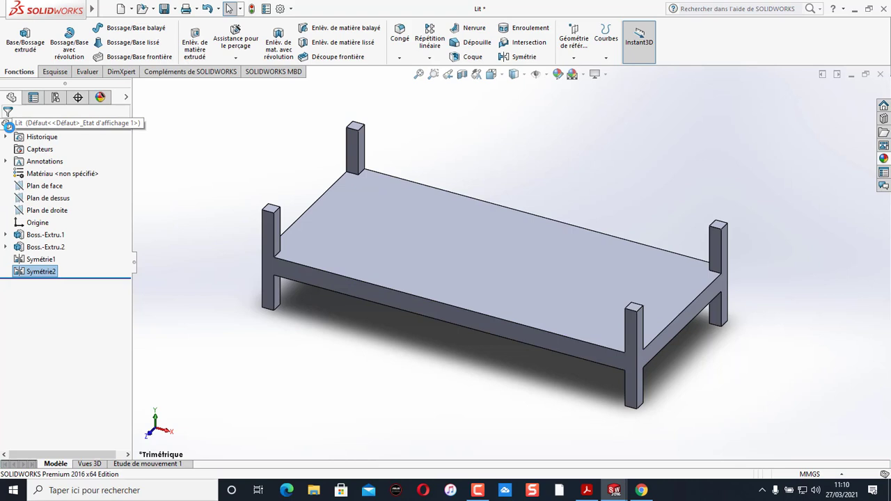
Sketch a center rectangle about 38 mm wide and 130 mm high on the front-facing face of the original post, above the block
left_click(718, 248)
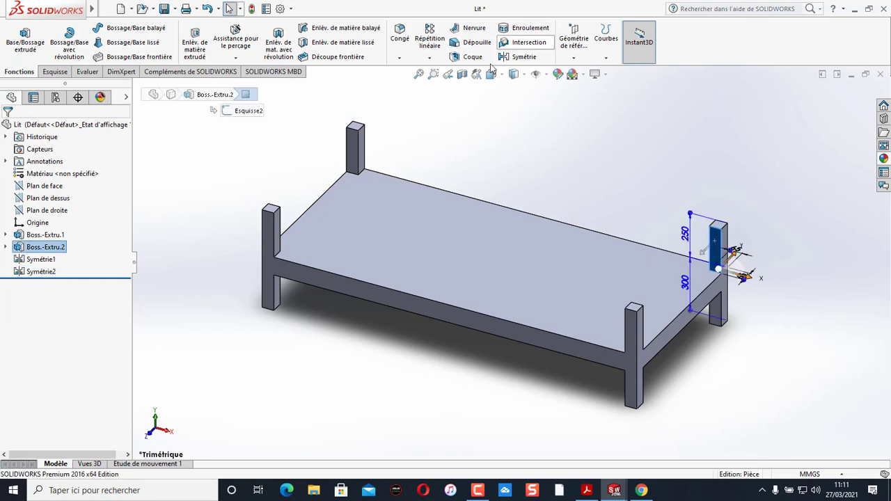
left_click(433, 74)
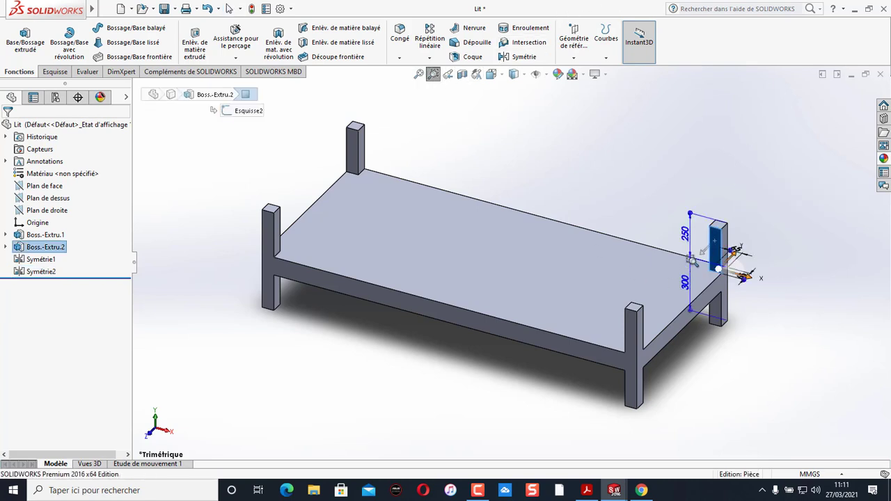
left_click_drag(683, 213, 750, 280)
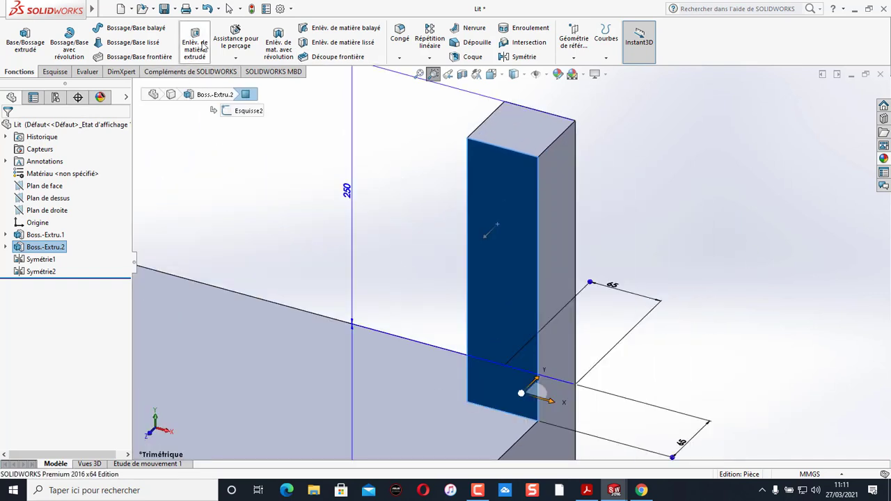
left_click(60, 72)
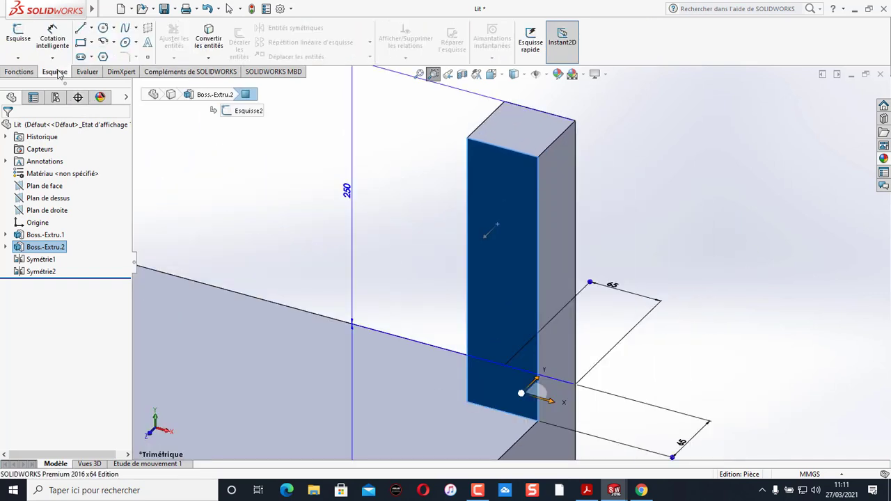
left_click(92, 43)
left_click(104, 70)
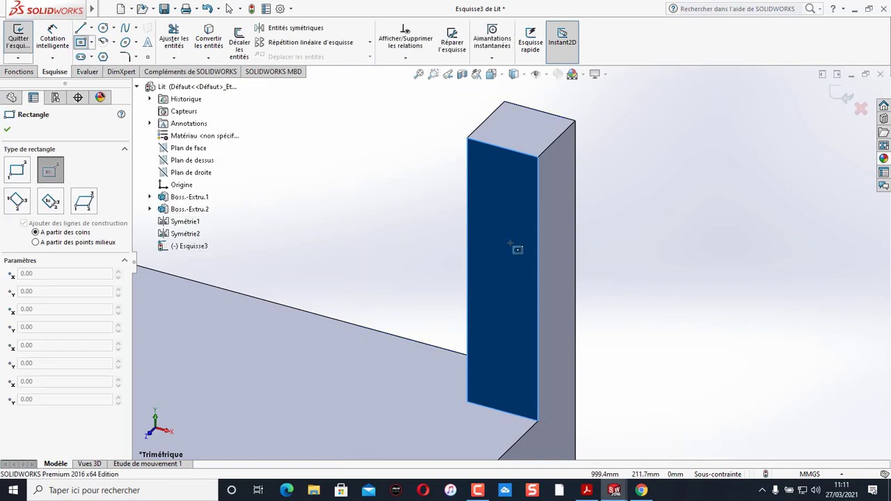
left_click(503, 248)
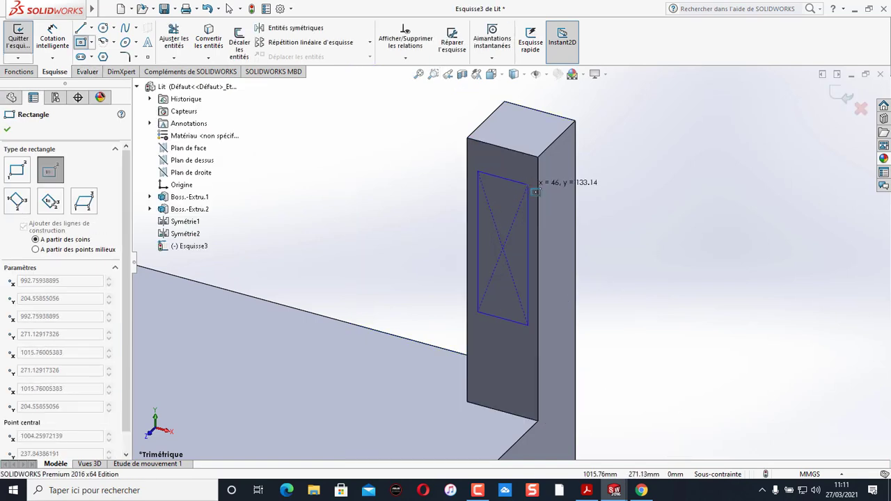
left_click(524, 187)
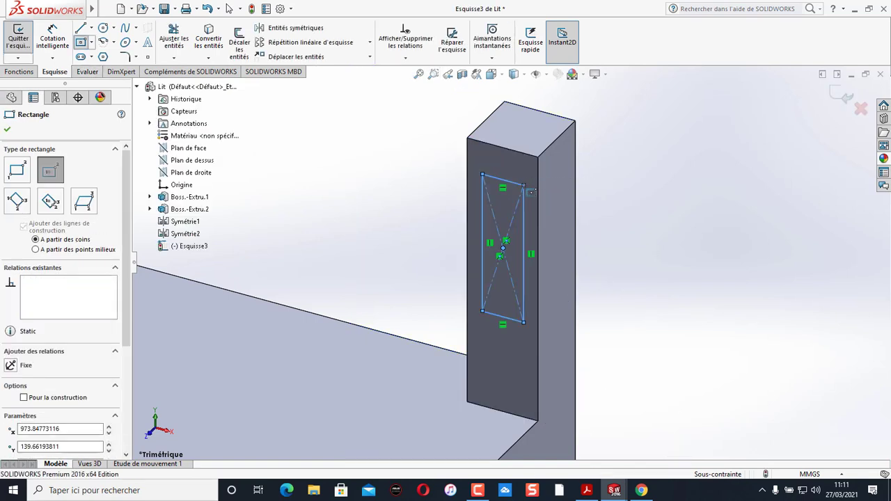
Dimension the height of the rectangle on the post face to 80 mm
left_click(52, 40)
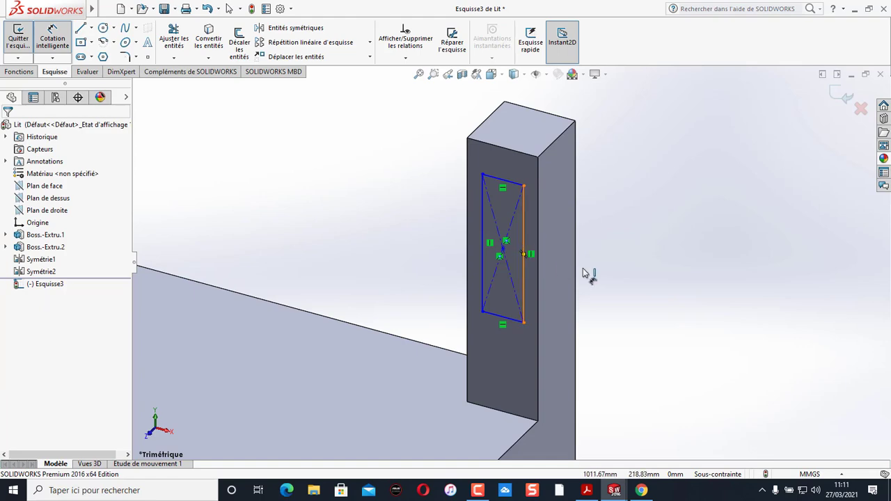
left_click(524, 264)
left_click(593, 271)
type("80")
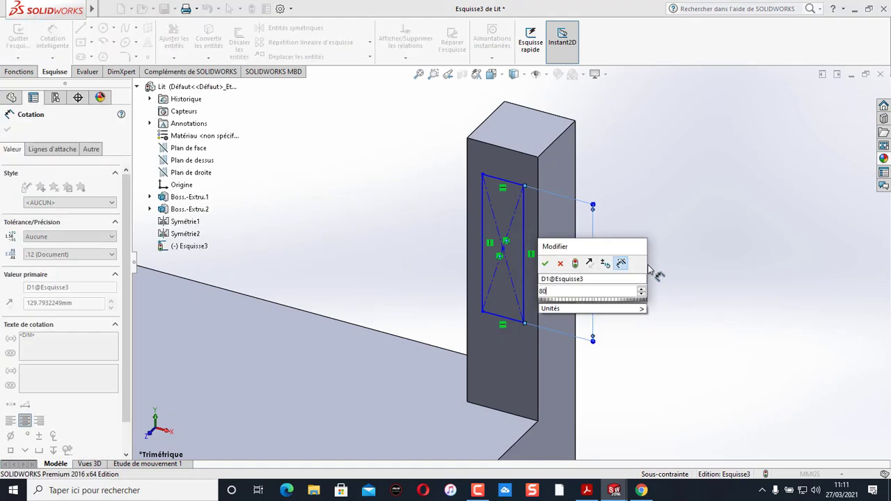
left_click(544, 264)
Dimension the width of the rectangle on the post face to 35 mm
left_click(503, 232)
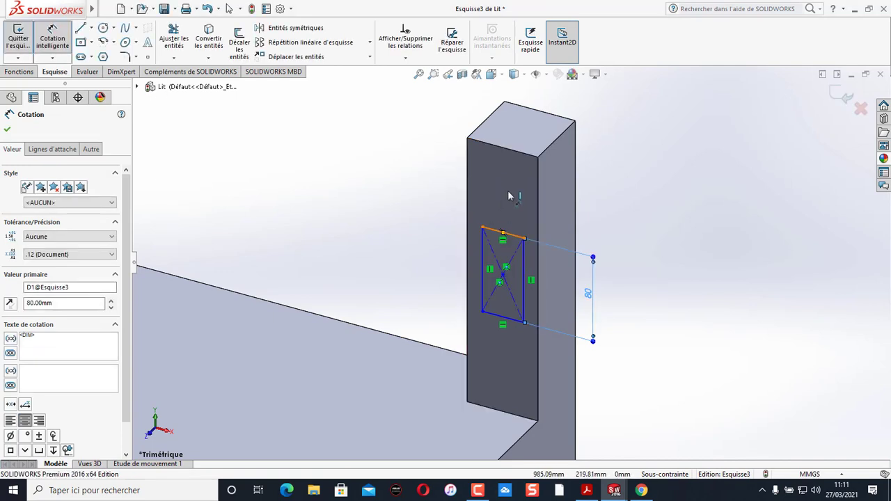
left_click(505, 186)
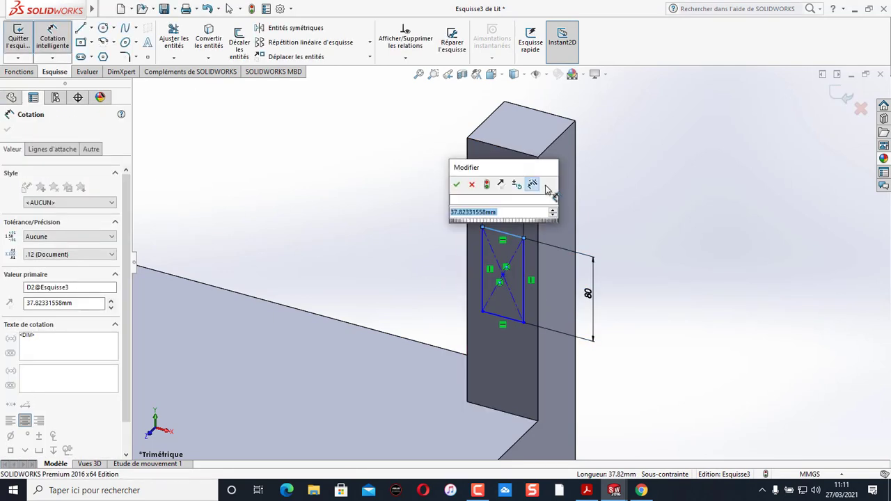
type("35")
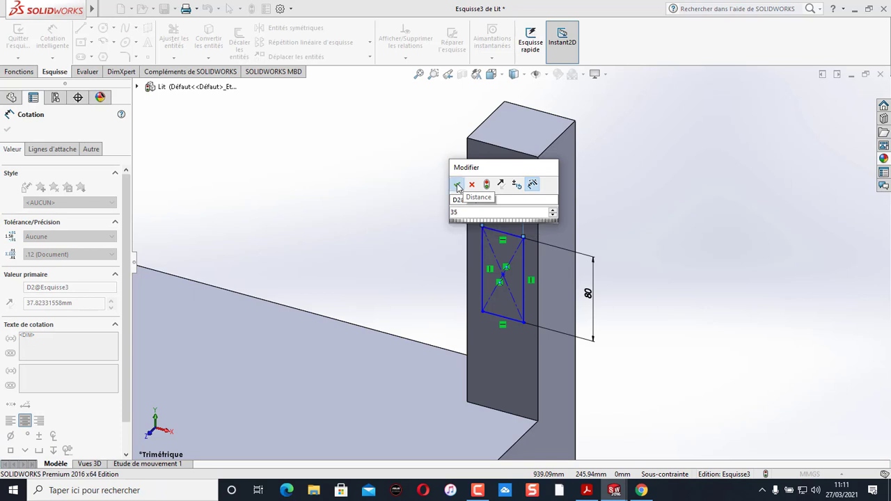
left_click(457, 185)
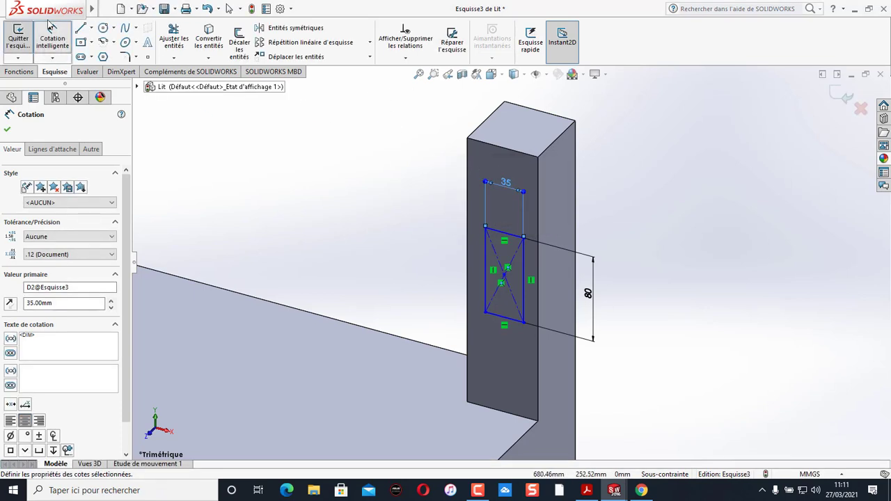
Dimension the rectangle's center point 32.5 mm from the post face's outer vertical edge
left_click(538, 202)
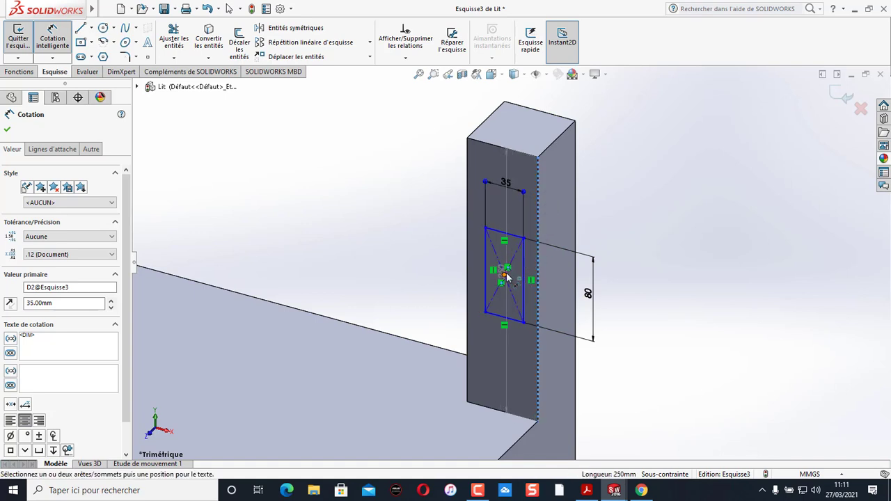
left_click(504, 275)
left_click(523, 141)
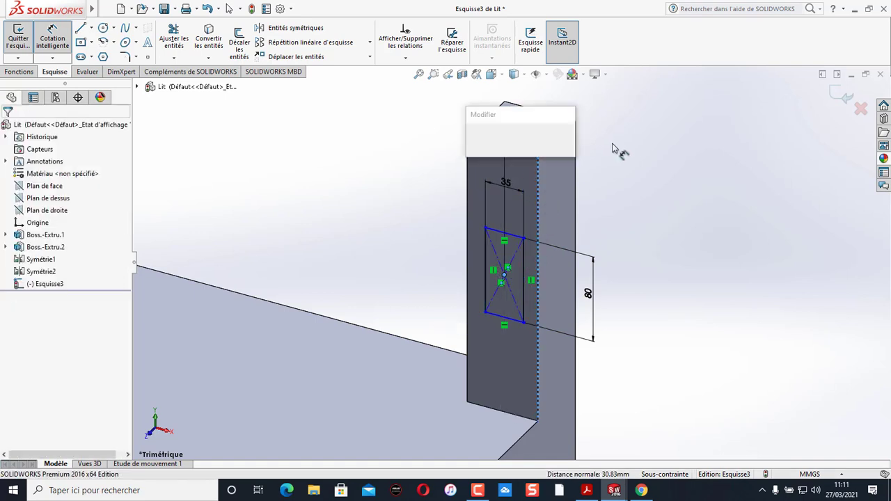
type("32.5")
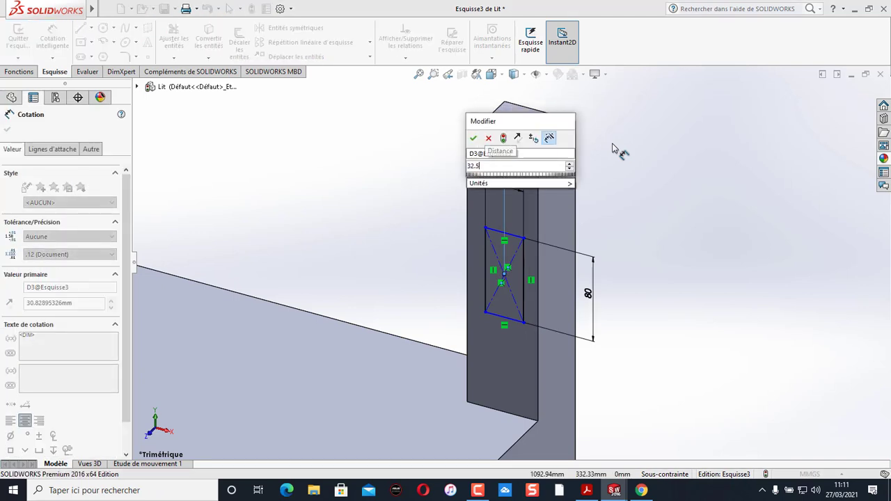
left_click(474, 138)
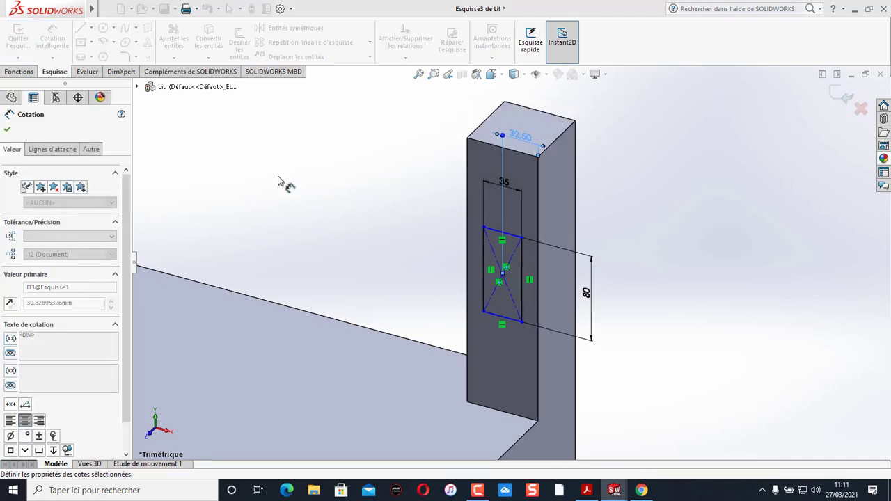
Dimension the rectangle's top side 40 mm below the post's top edge and finish dimensioning
left_click(526, 155)
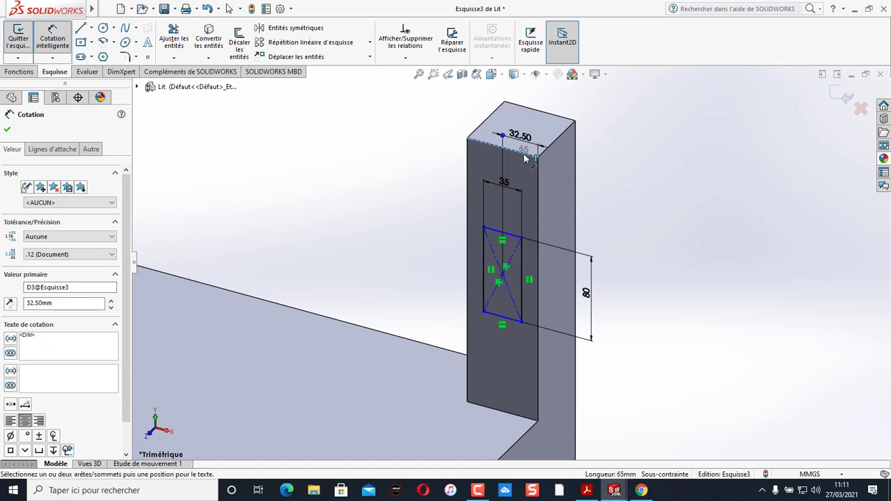
left_click(512, 236)
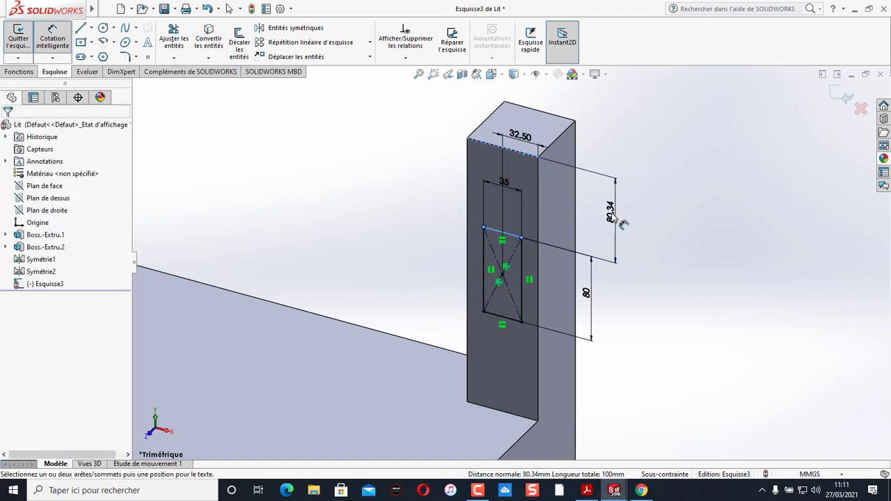
left_click(616, 221)
type("40")
key("Return")
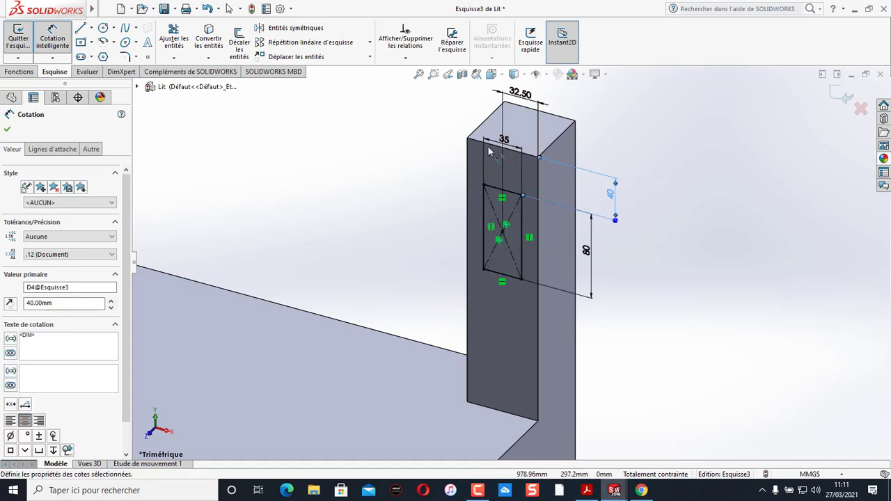
left_click(7, 131)
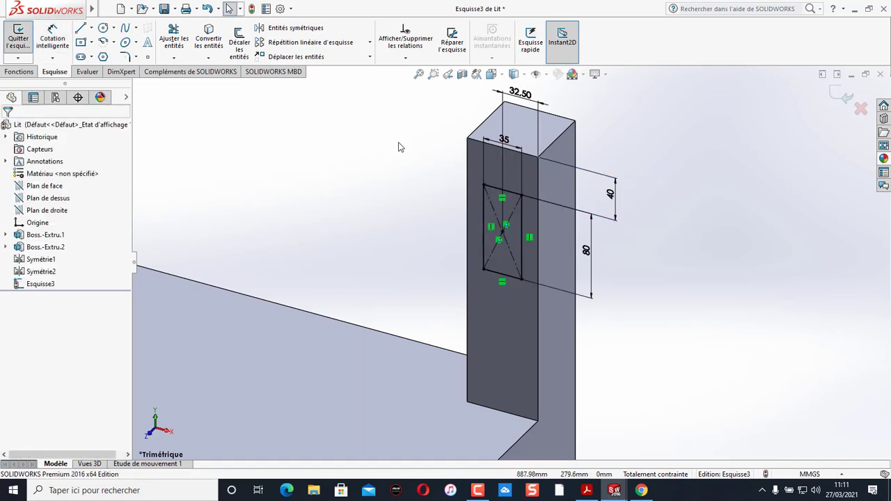
Extrude the rectangle up to the surface (Jusqu'à la surface) of the facing post at the same bed end, and save the part
left_click(419, 75)
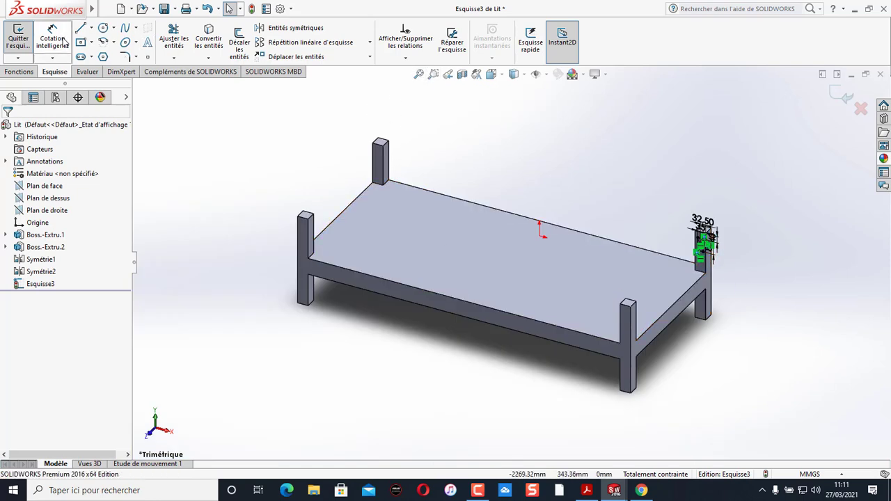
left_click(19, 72)
left_click(27, 56)
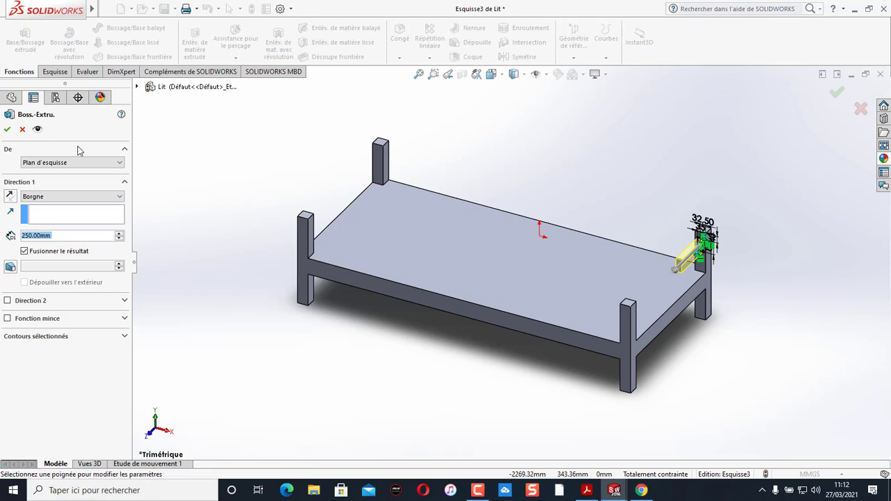
left_click(120, 200)
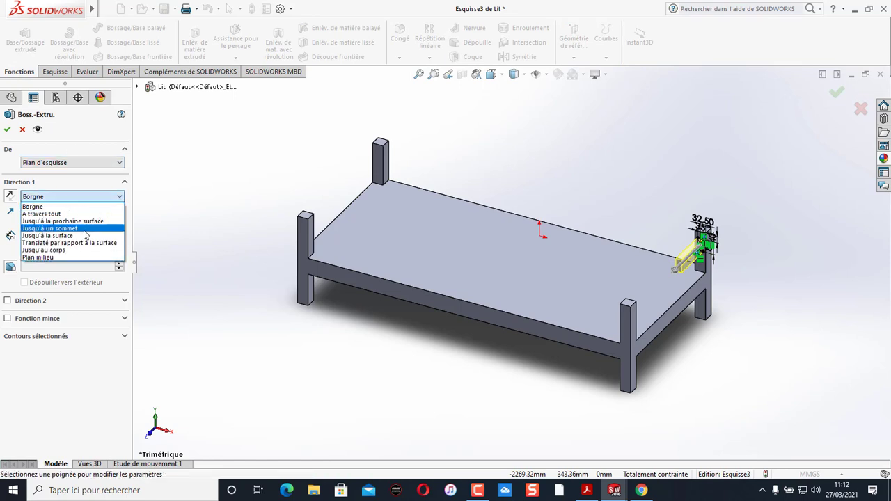
left_click(85, 236)
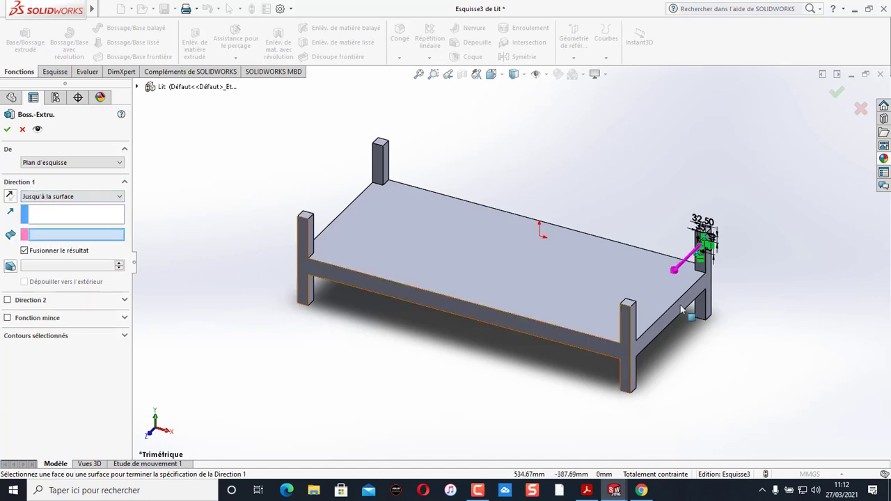
middle_click_drag(784, 235, 701, 291)
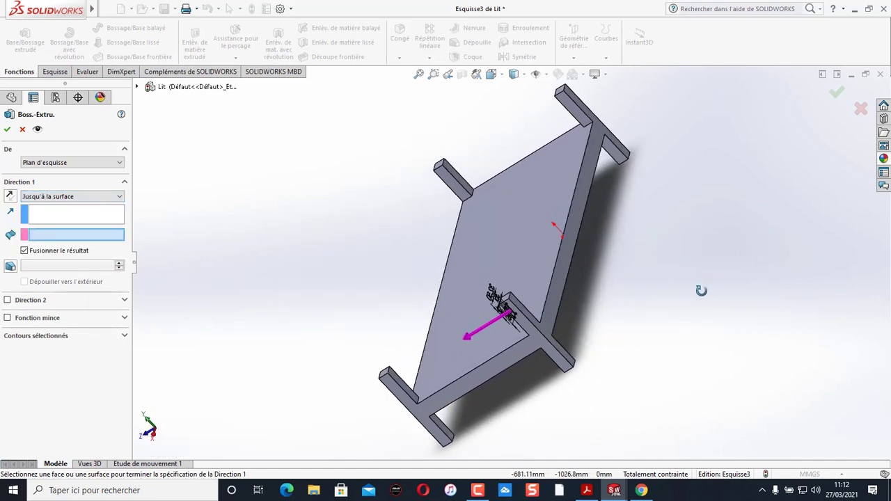
left_click(404, 389)
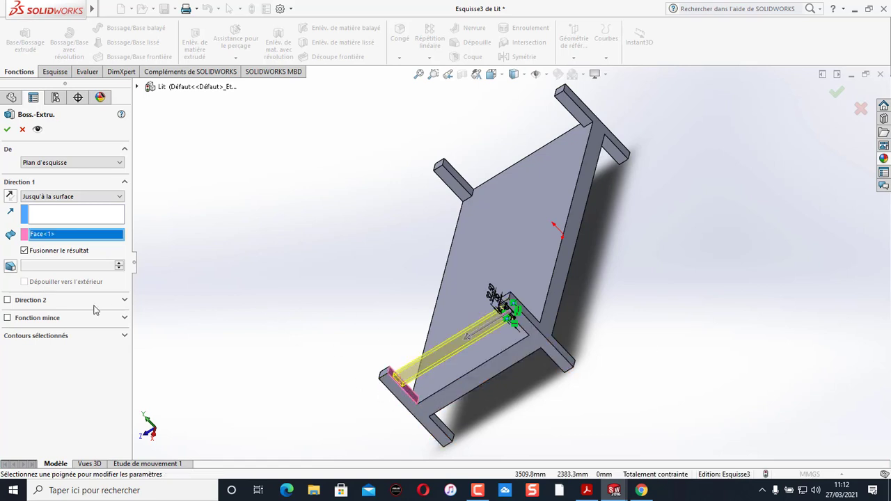
left_click(8, 132)
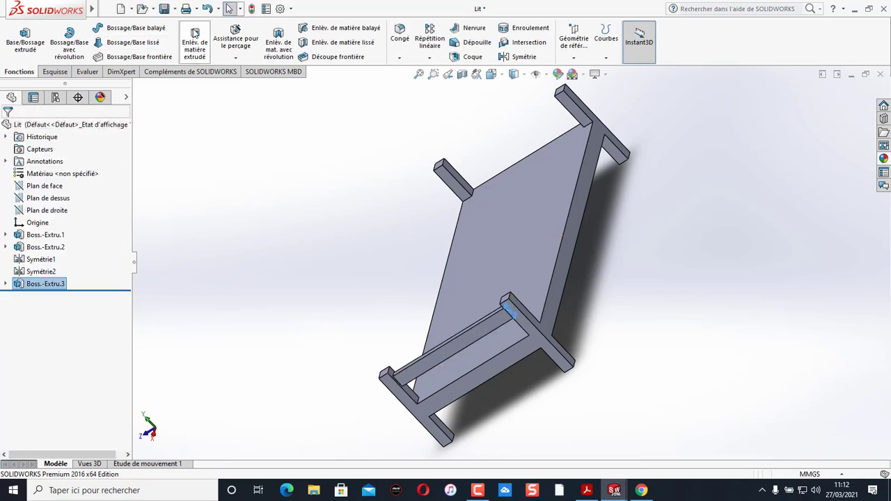
left_click(164, 9)
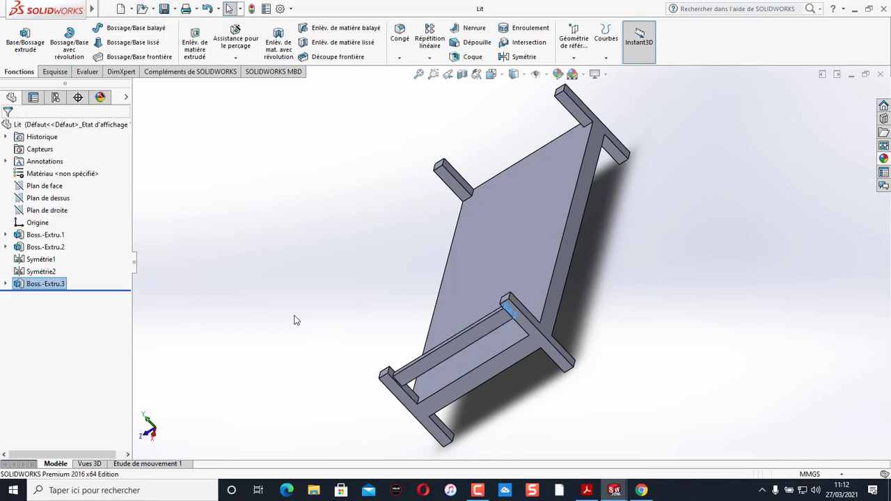
Mirror the extruded end rail about the right plane (Plan de droite) to the opposite end of the bed
middle_click_drag(358, 315, 448, 277)
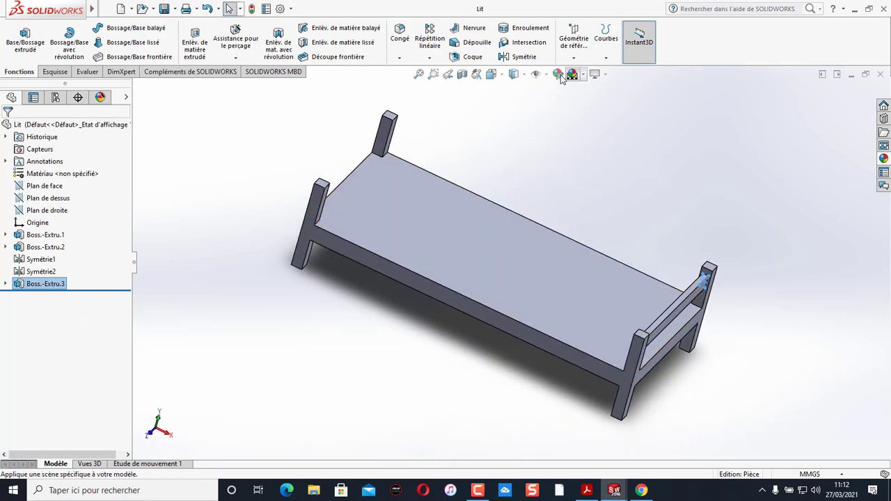
left_click(519, 58)
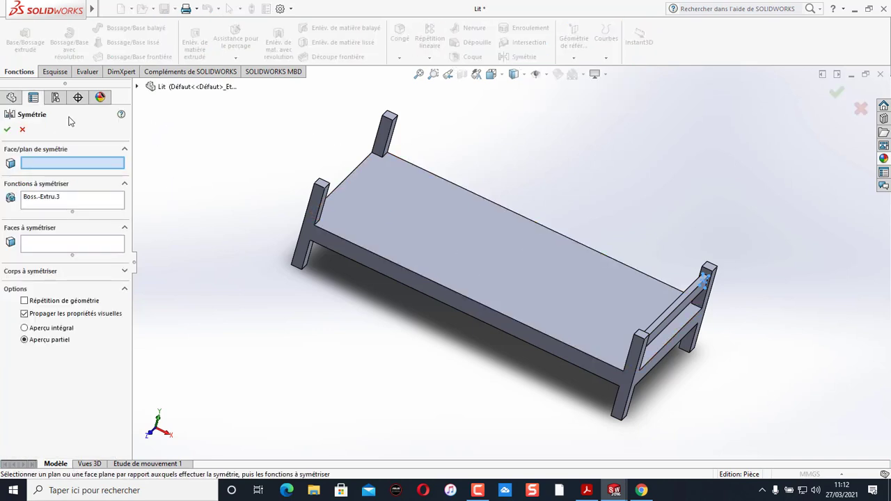
left_click(137, 87)
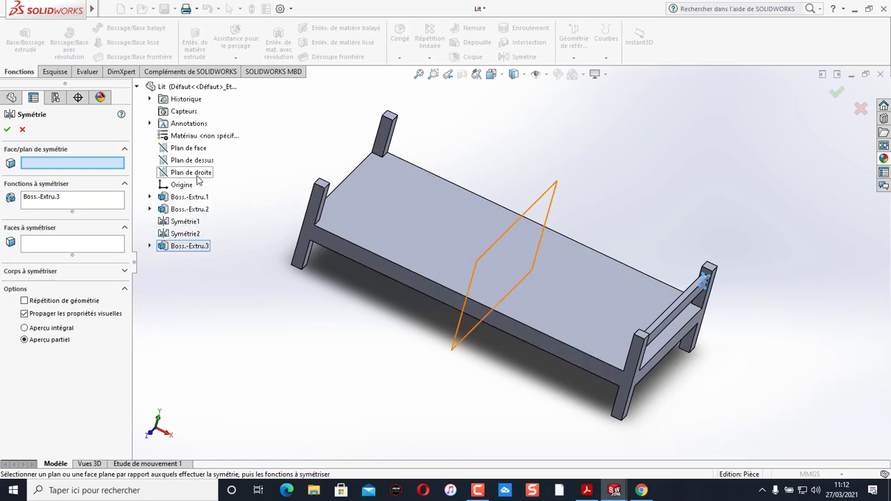
left_click(199, 175)
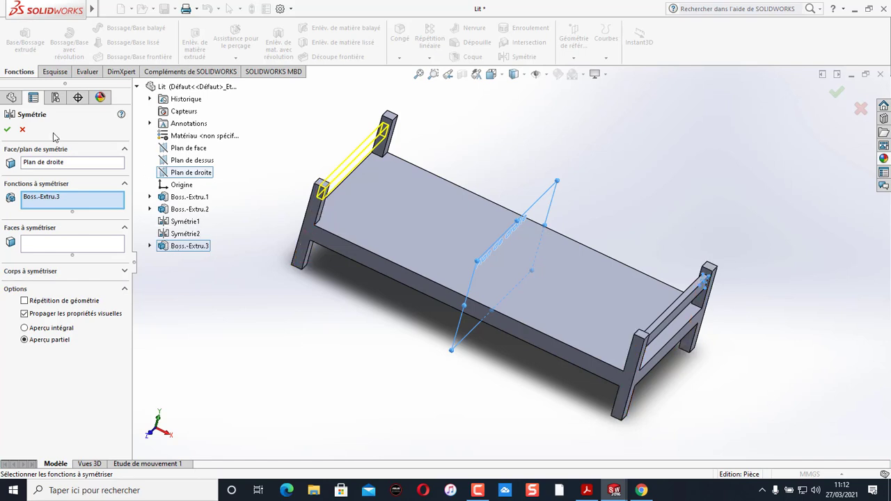
left_click(8, 130)
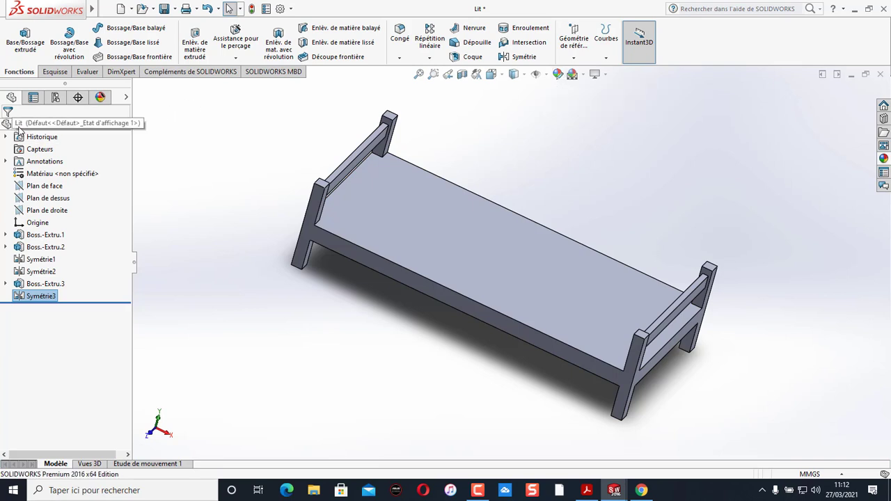
Apply a light orange-brown color from the standard palette to the whole Lit part and save it
left_click(20, 126)
left_click(559, 74)
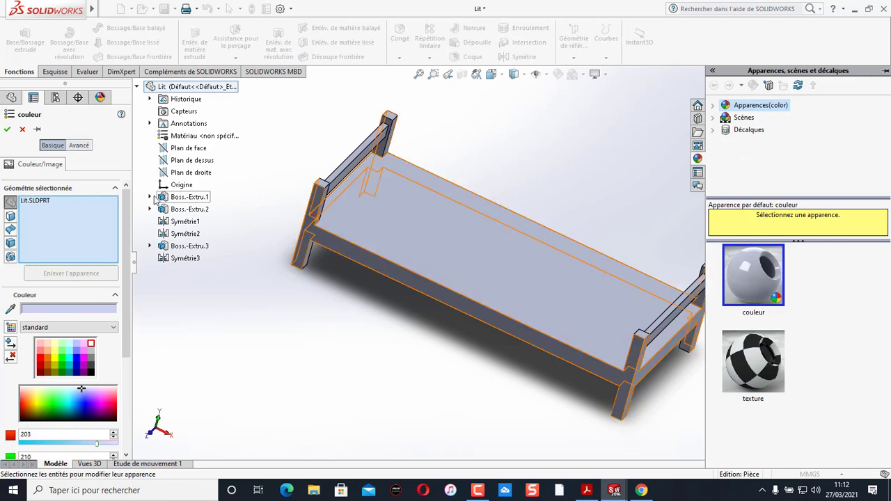
left_click(47, 352)
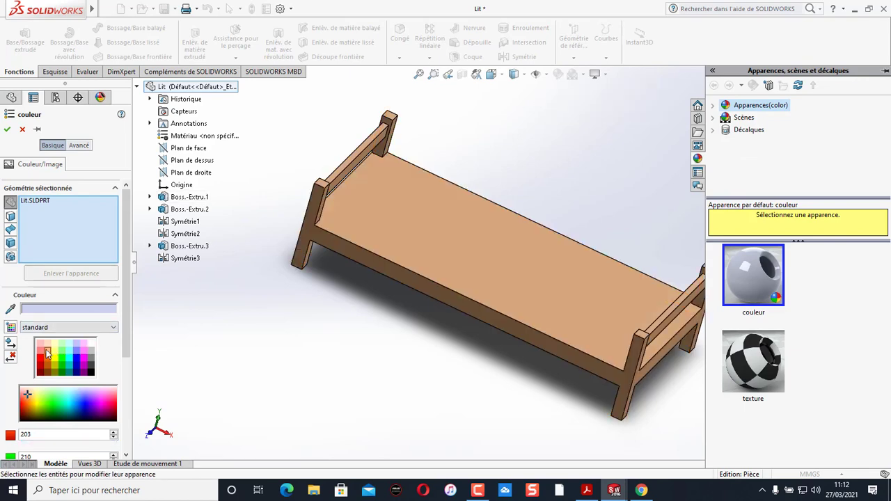
left_click(8, 130)
left_click(165, 9)
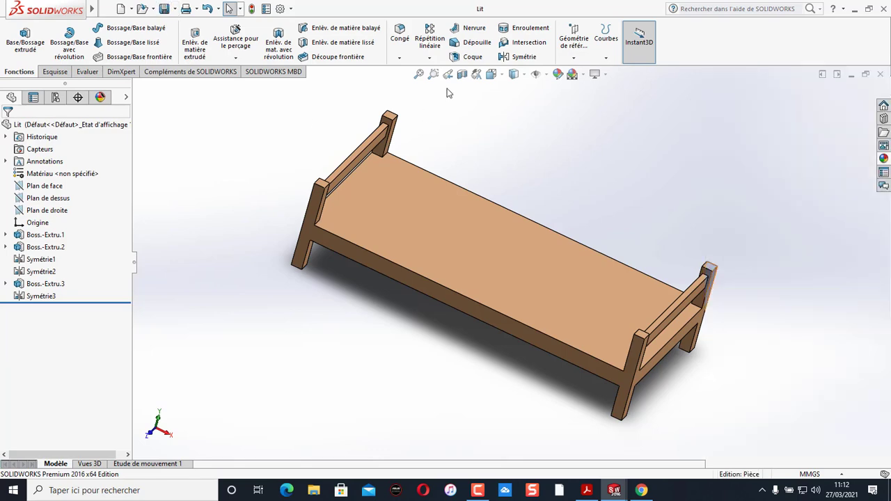
Create an assembly from the Lit part with the bed placed as its first component, shown in isometric view
left_click(492, 75)
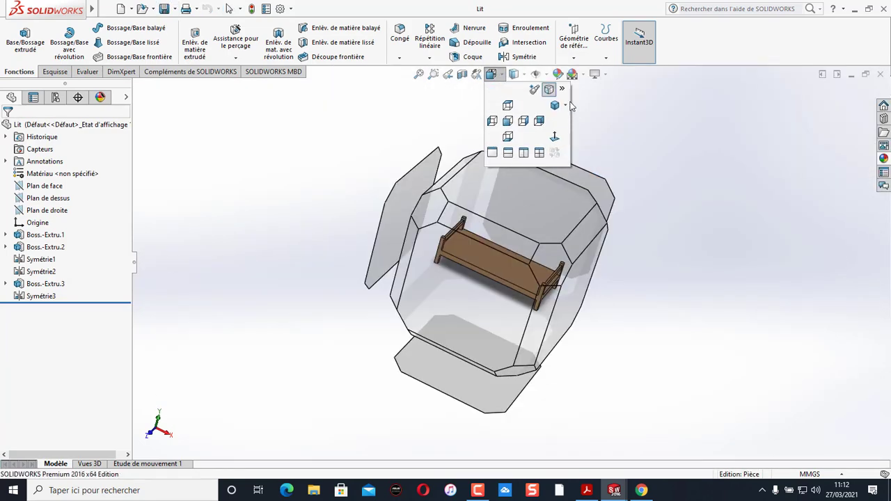
left_click(566, 123)
left_click(594, 120)
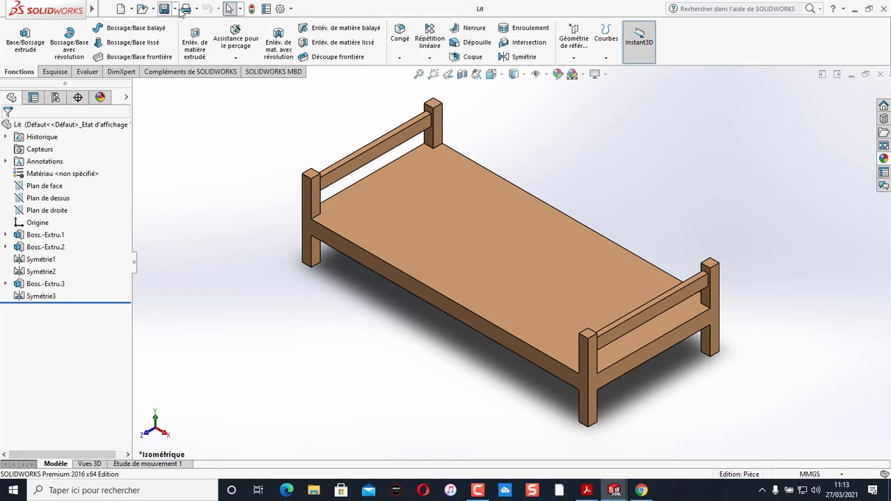
left_click(110, 9)
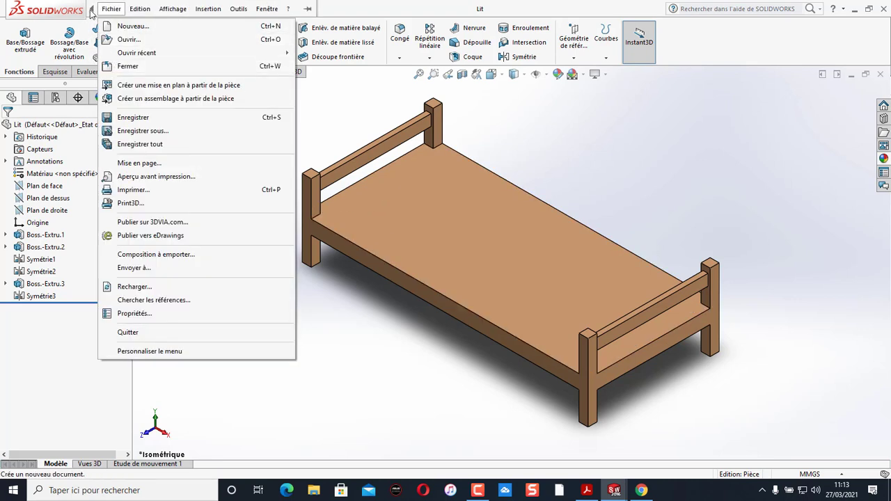
left_click(177, 99)
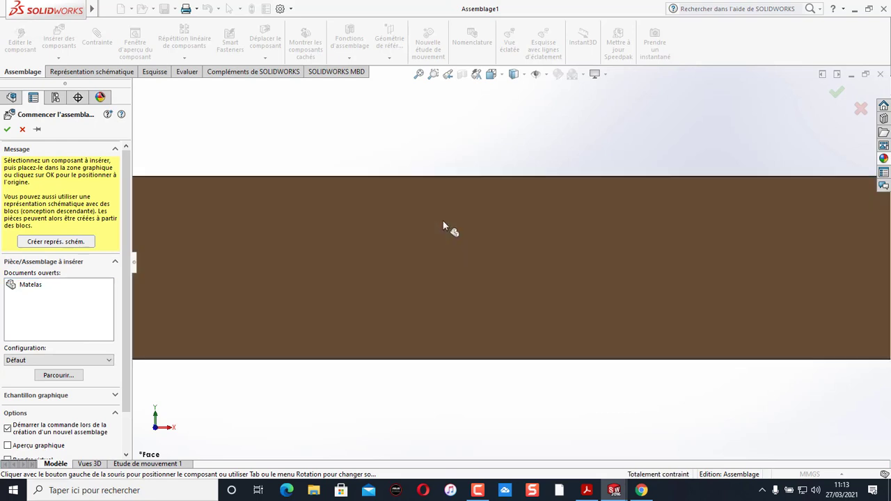
left_click(443, 221)
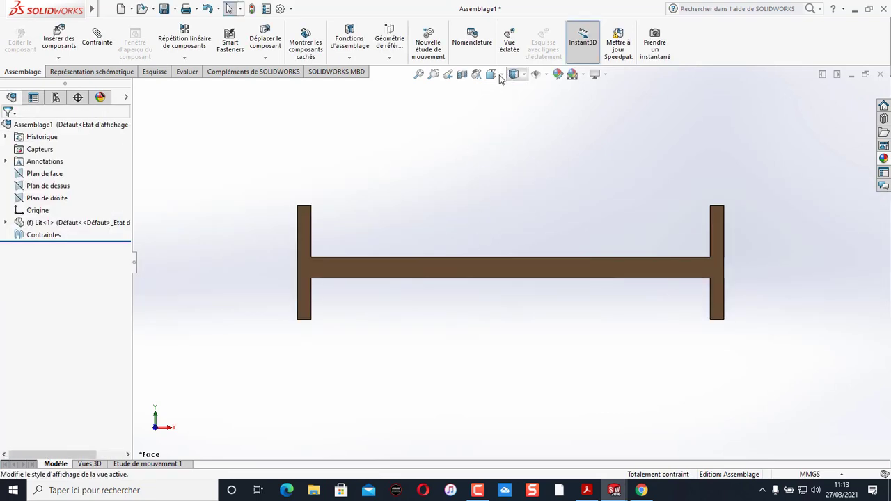
left_click(491, 74)
left_click(566, 108)
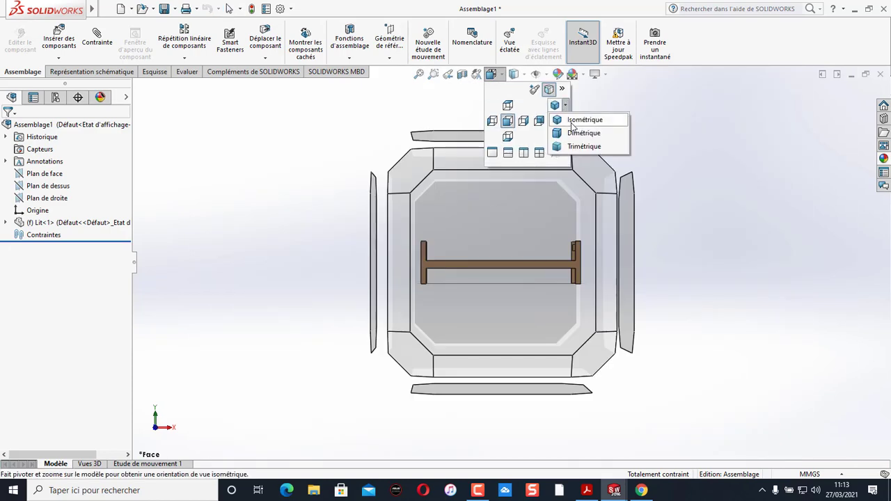
left_click(575, 118)
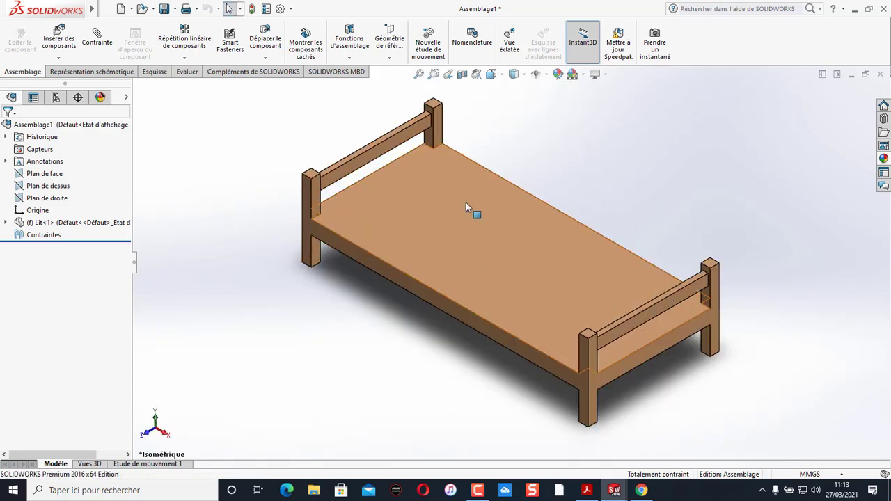
Insert the Matelas part as a second component, placed freely beside the bed frame in the assembly
left_click(59, 38)
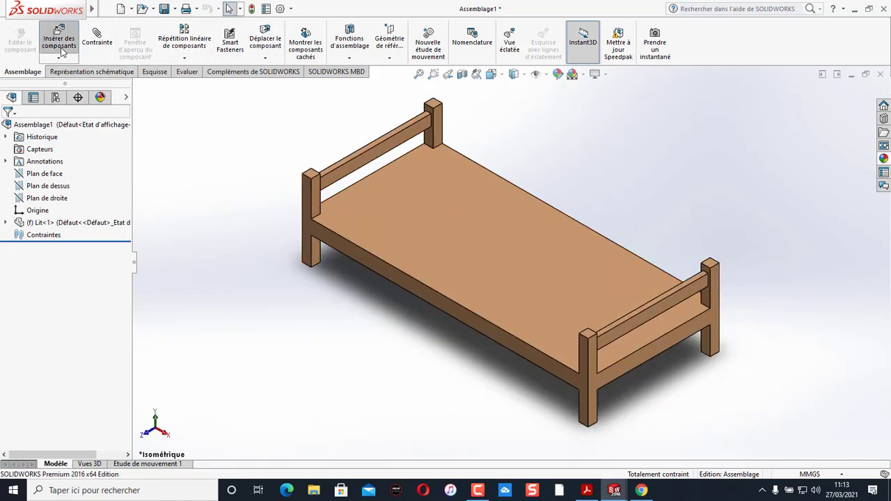
left_click(27, 272)
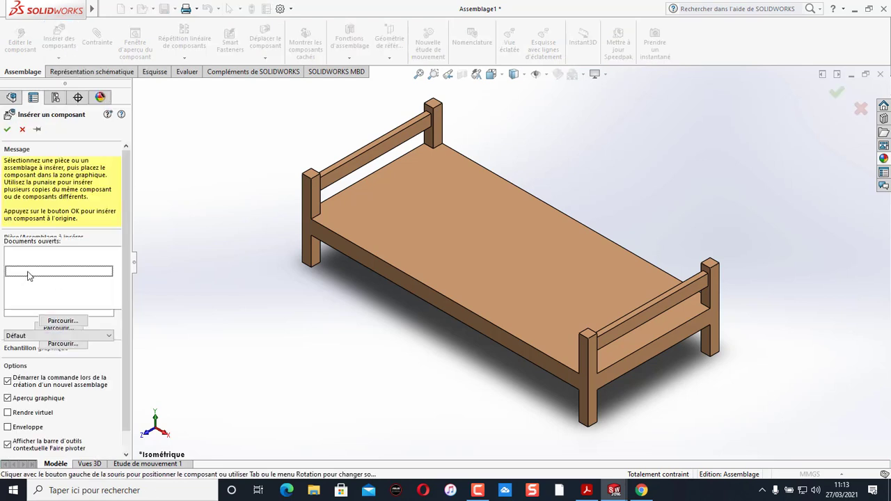
left_click(665, 204)
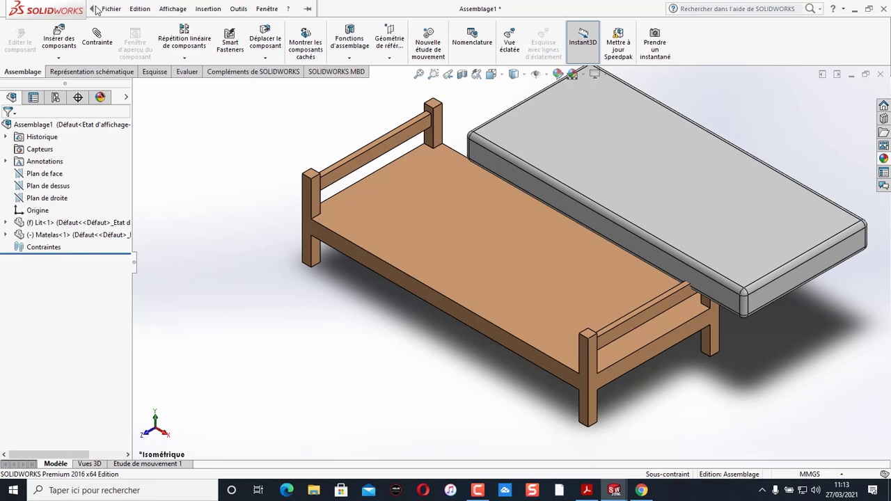
Save the assembly under the name "Lit avec matelas" in the Lit folder of Documents
left_click(120, 11)
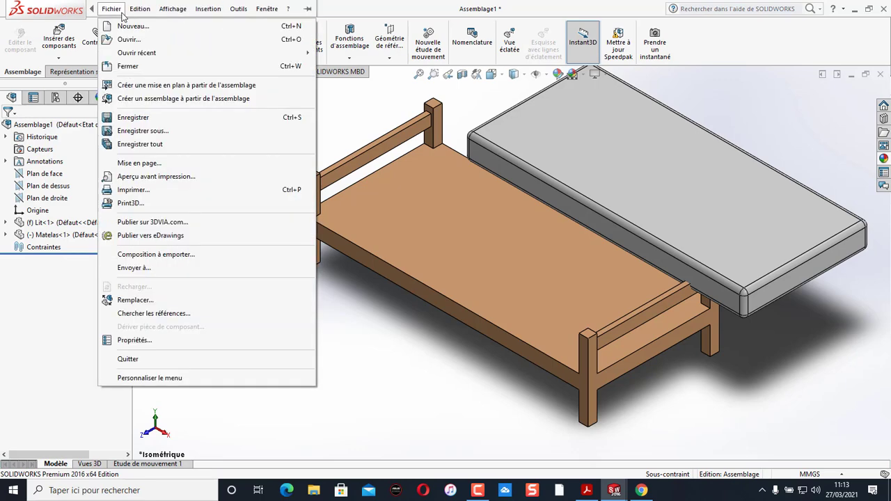
left_click(142, 131)
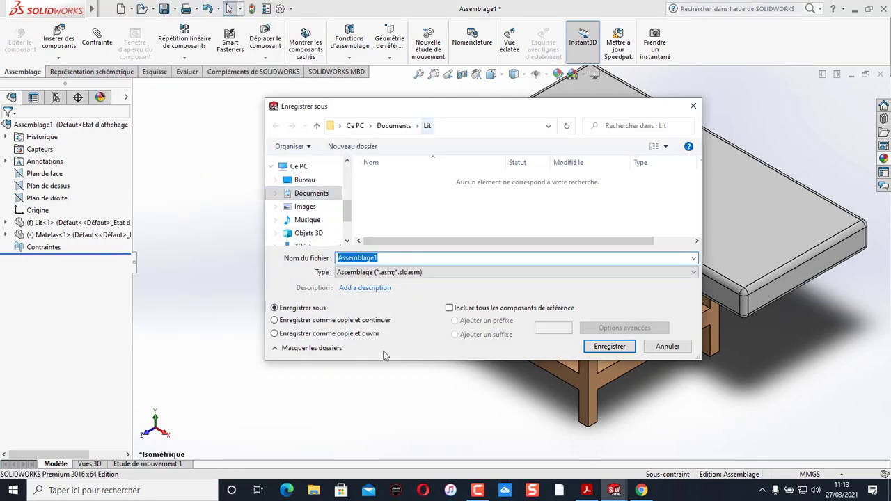
type("Lit ")
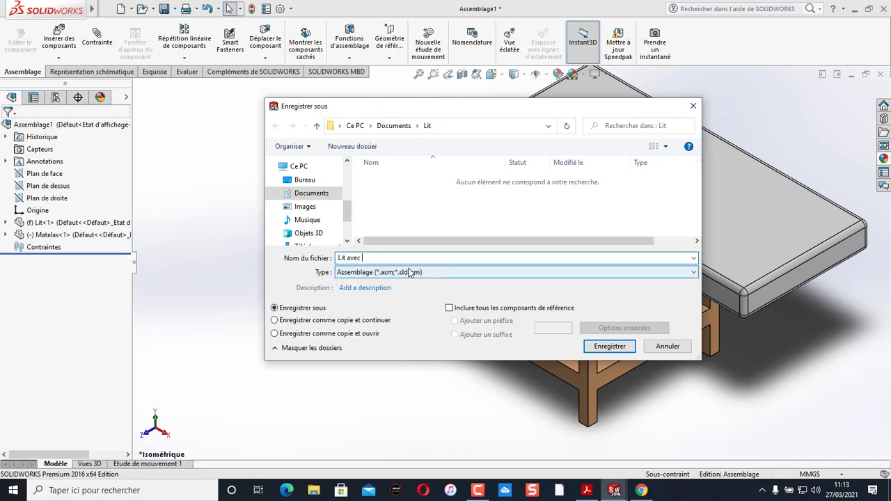
type("avec matelas")
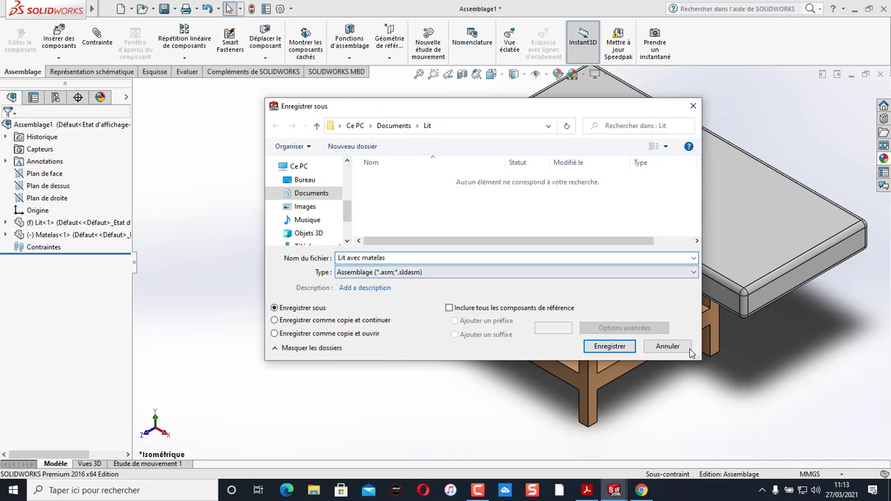
left_click(599, 347)
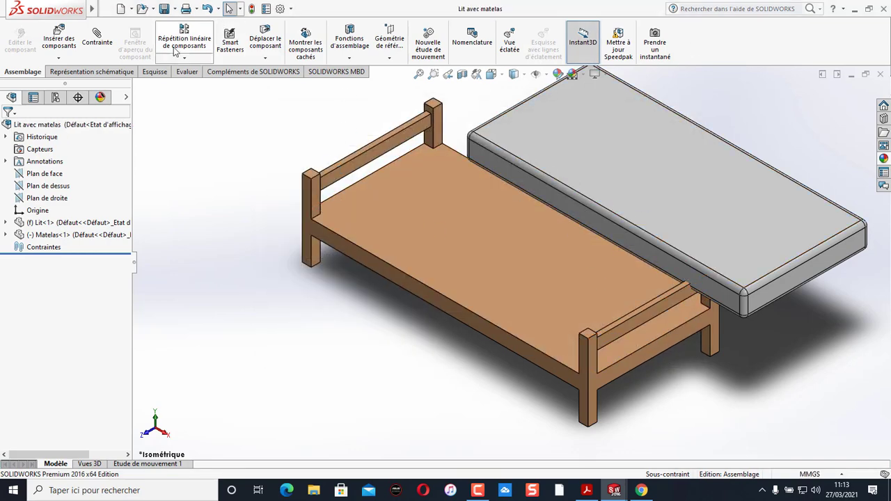
Add a coincident mate (Coïncidente) between the mattress's underside and the top face of the bed base
left_click(98, 52)
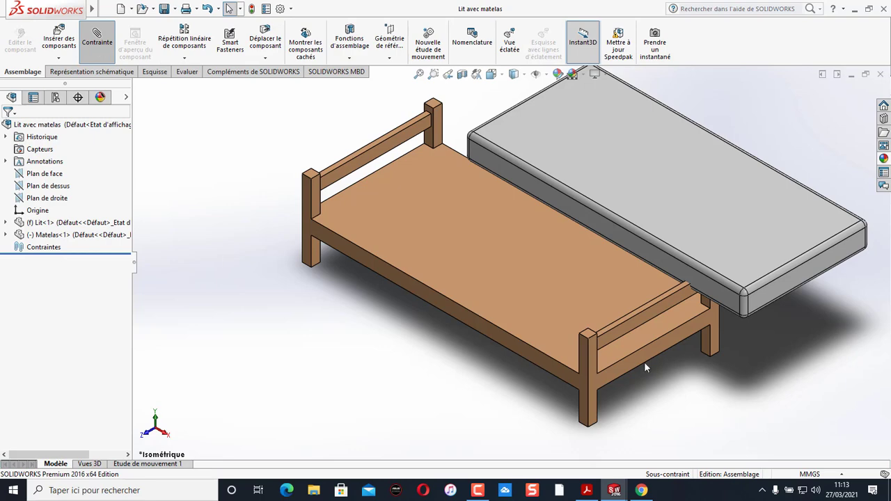
middle_click_drag(791, 400, 752, 272)
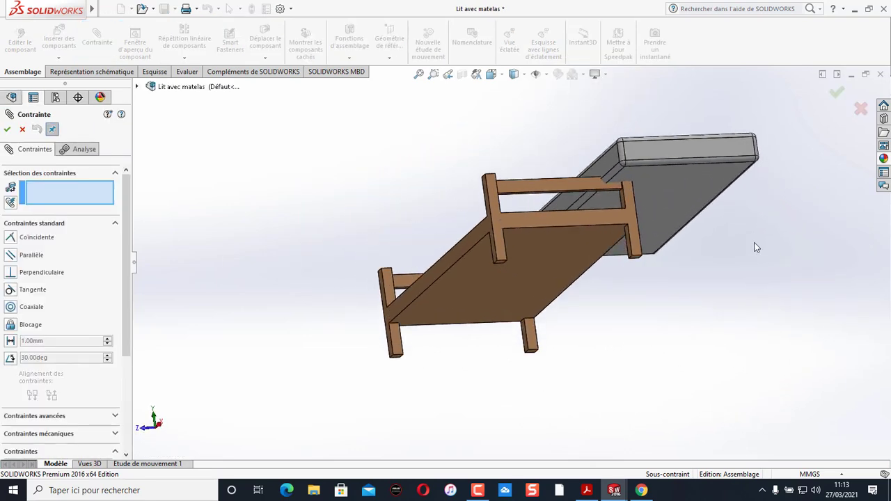
left_click(690, 199)
middle_click_drag(690, 354, 663, 252)
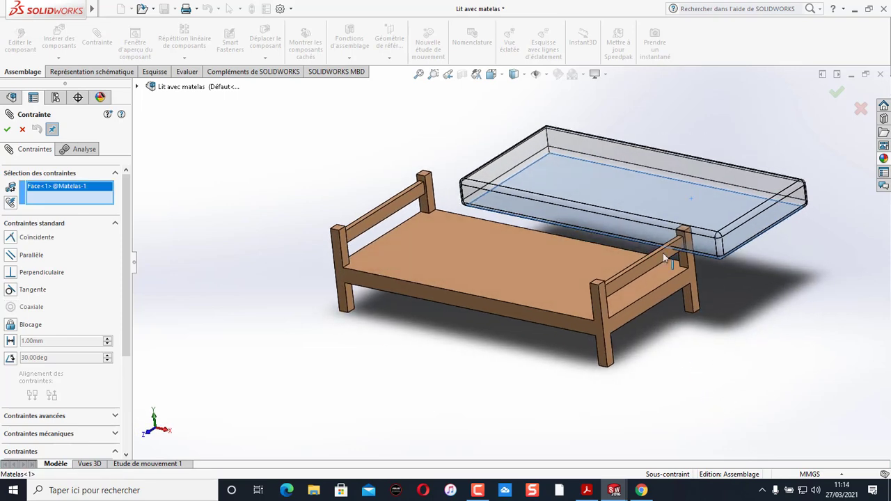
left_click(503, 271)
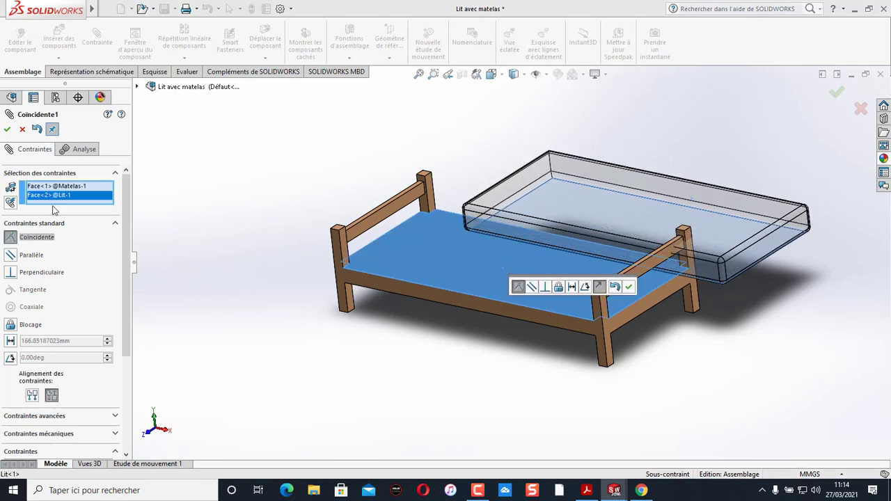
left_click(7, 130)
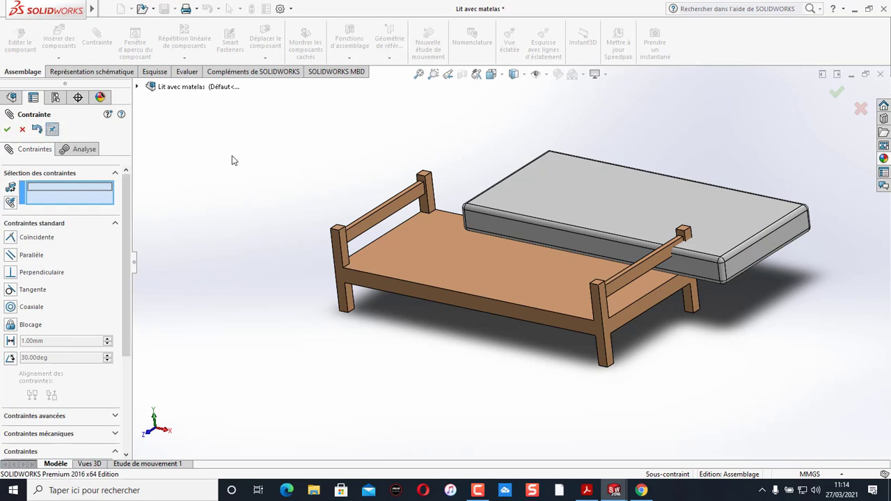
Add a coincident mate between the right planes (Plan de droite) of the Lit and Matelas components
left_click(137, 87)
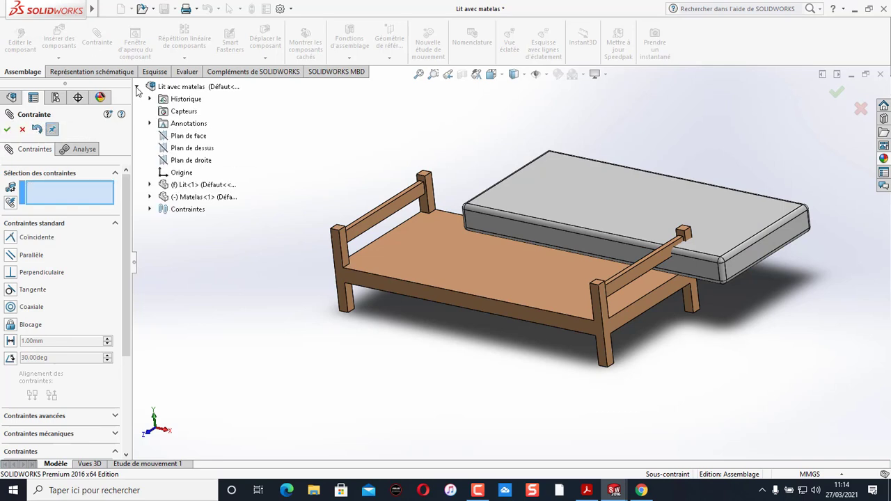
left_click(150, 184)
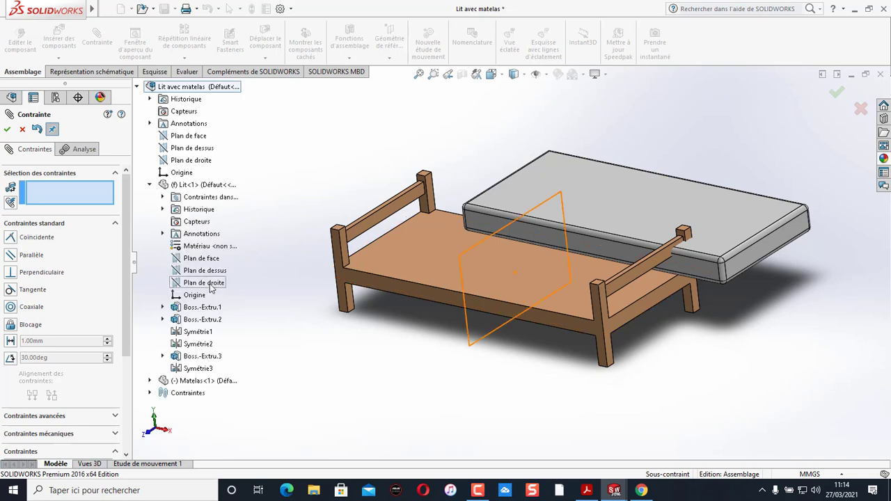
left_click(209, 283)
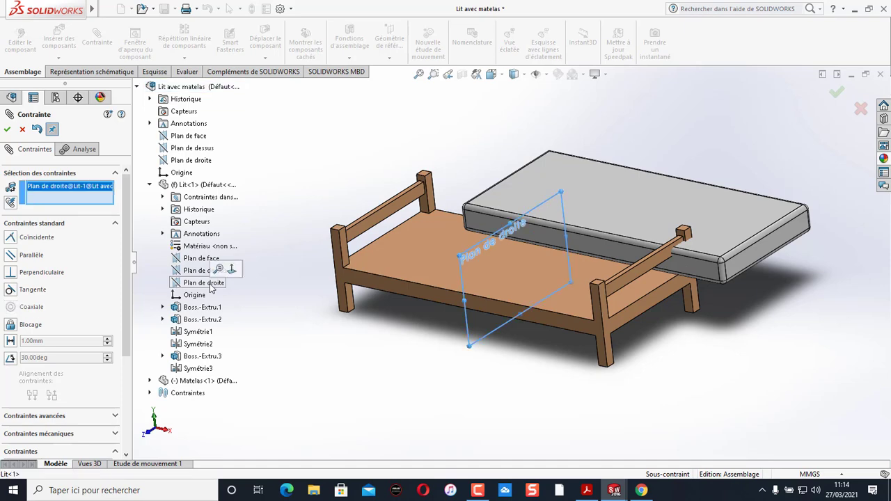
left_click(149, 382)
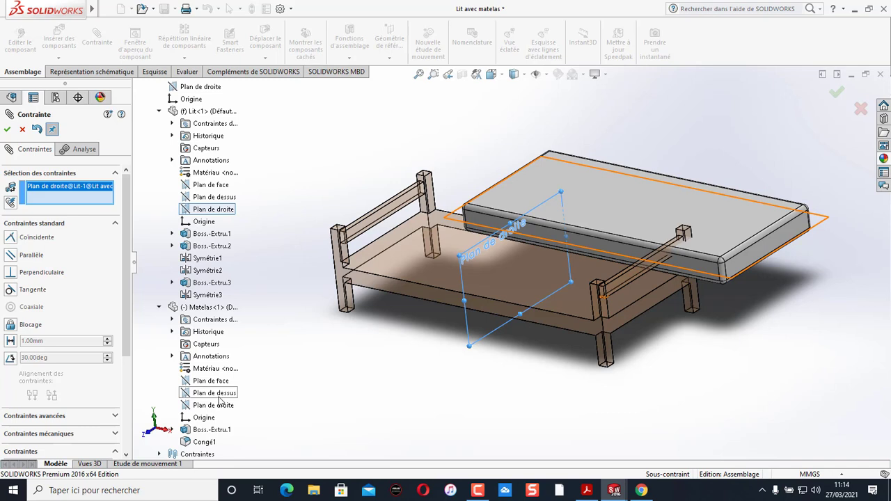
left_click(218, 406)
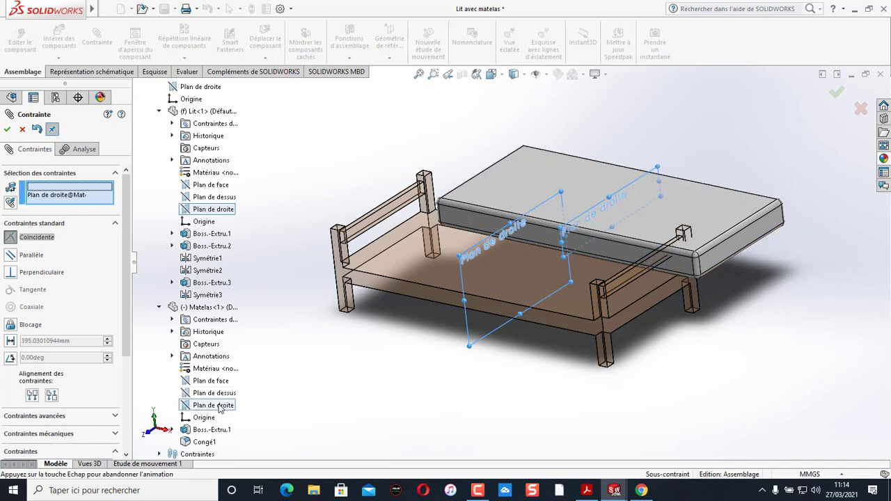
left_click(8, 130)
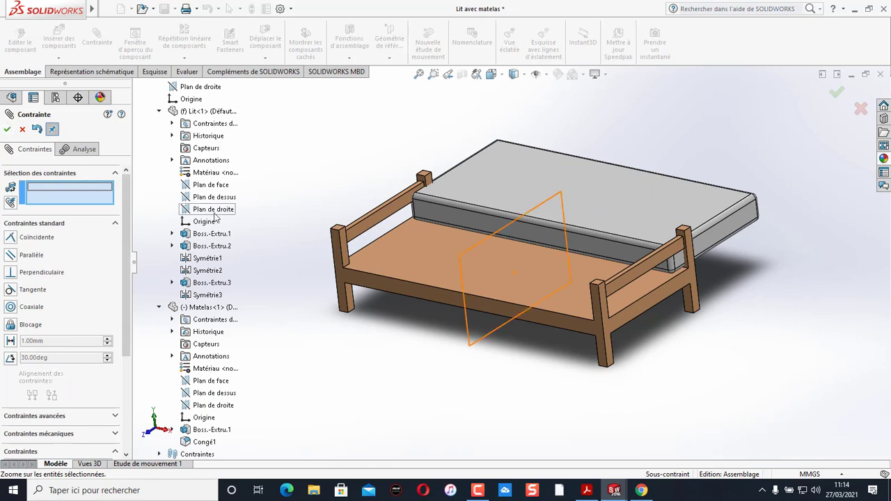
Add a coincident mate between the front planes (Plan de face) of Lit and Matelas, and save the assembly
left_click(211, 185)
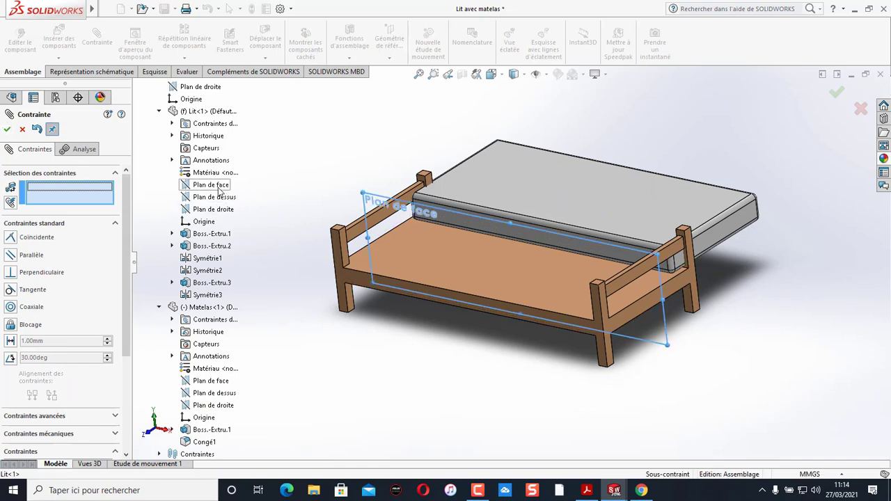
left_click(211, 381)
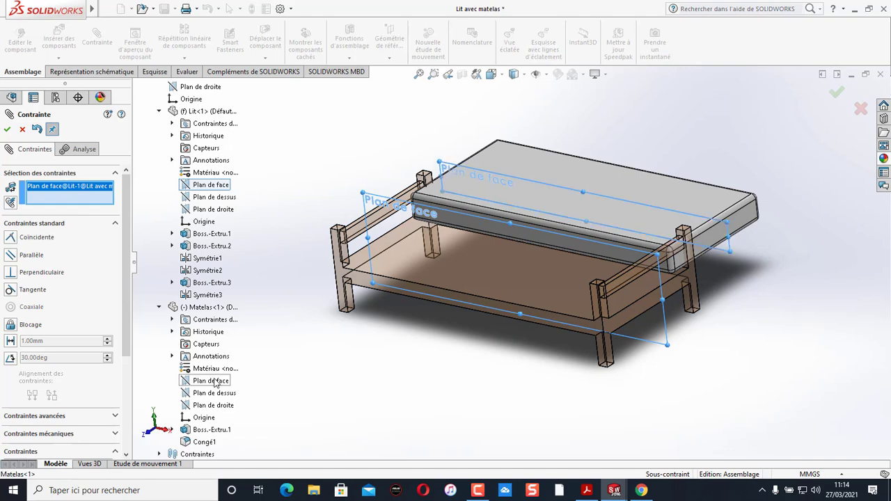
left_click(8, 130)
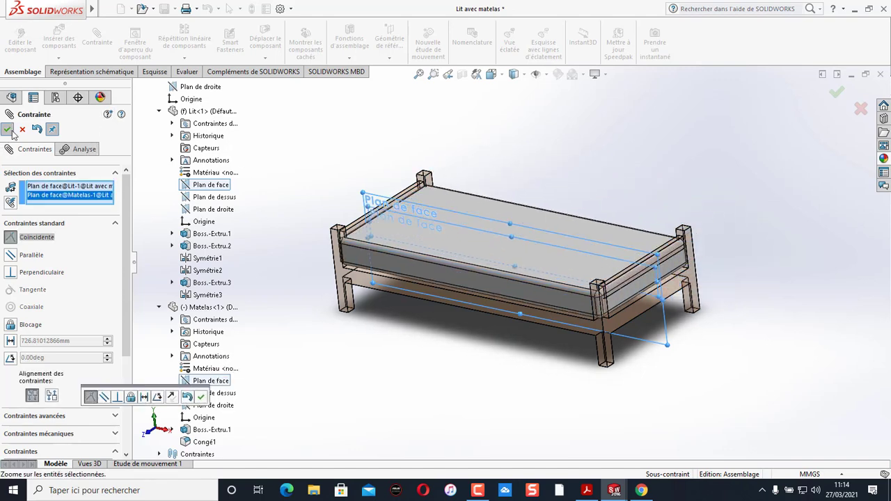
middle_click_drag(406, 399, 408, 465)
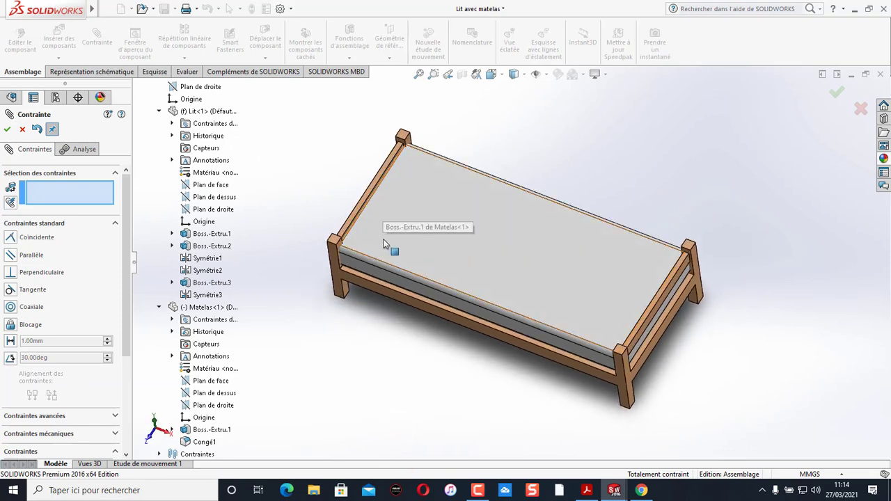
left_click(7, 129)
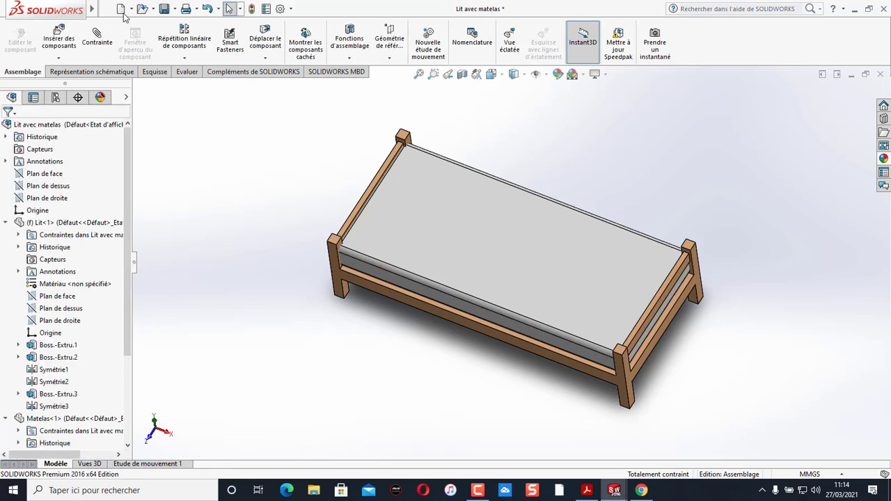
left_click(165, 9)
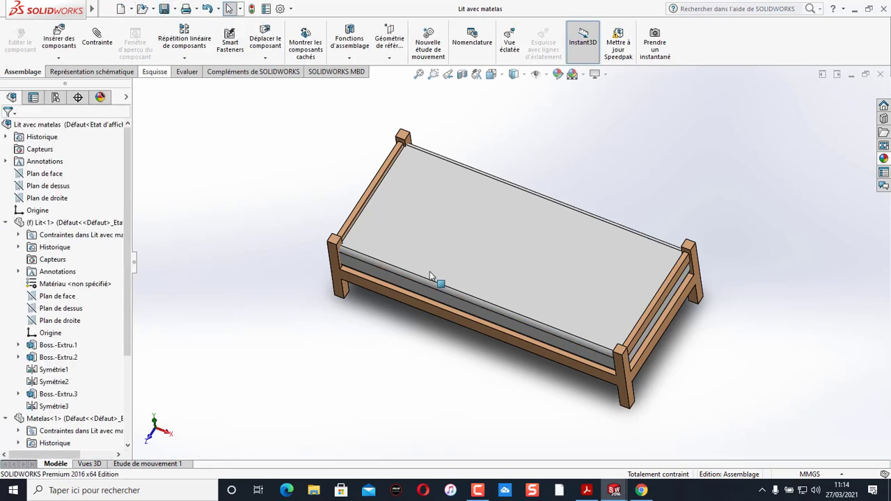
Open the Matelas part from the recently used documents
left_click(112, 8)
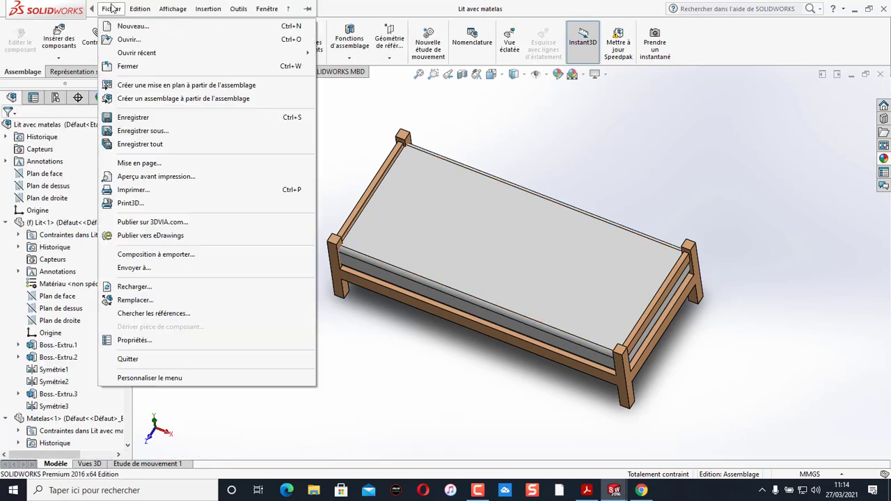
mouse_move(141, 56)
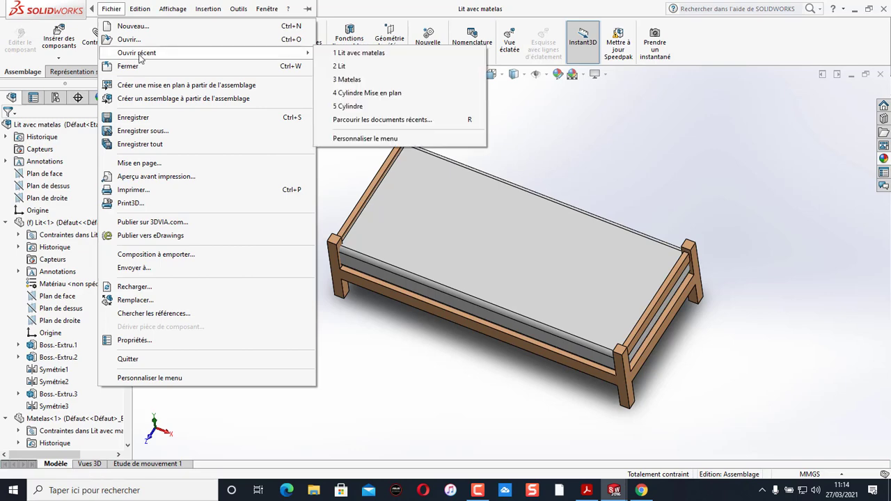
left_click(453, 79)
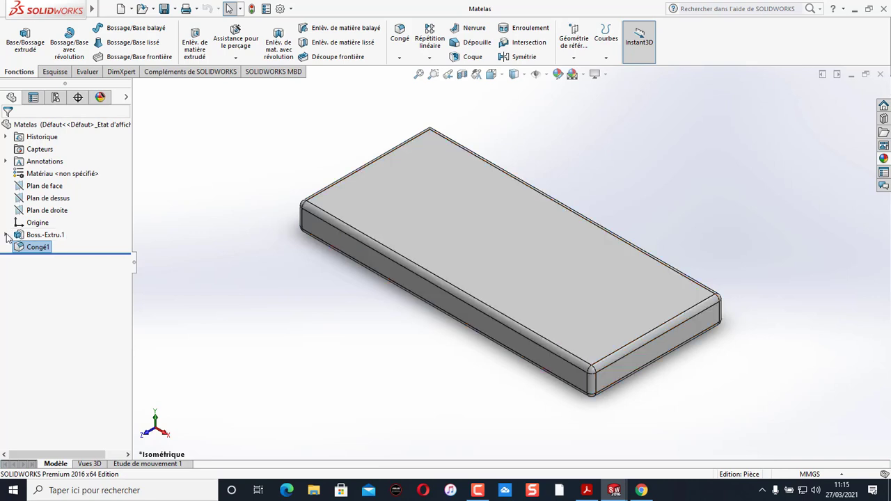
Edit the base extrusion's sketch Esquisse1 and set the mattress's length dimension to 1900 mm
left_click(6, 236)
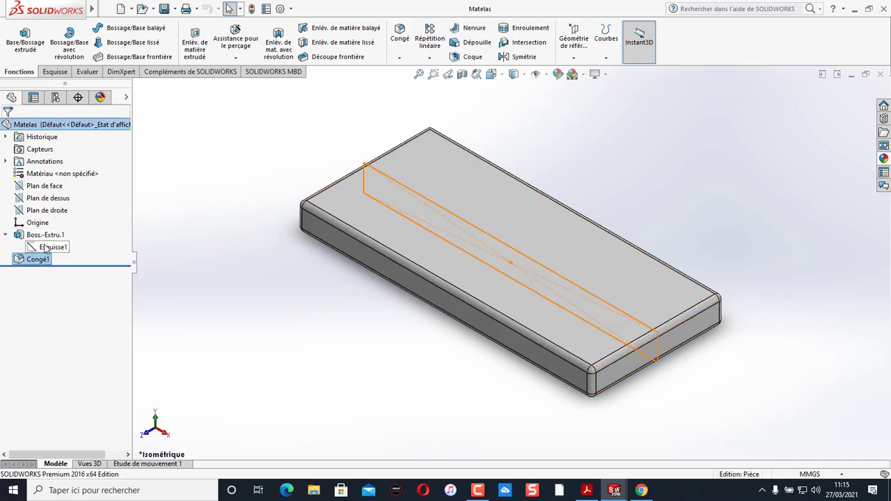
left_click(47, 248)
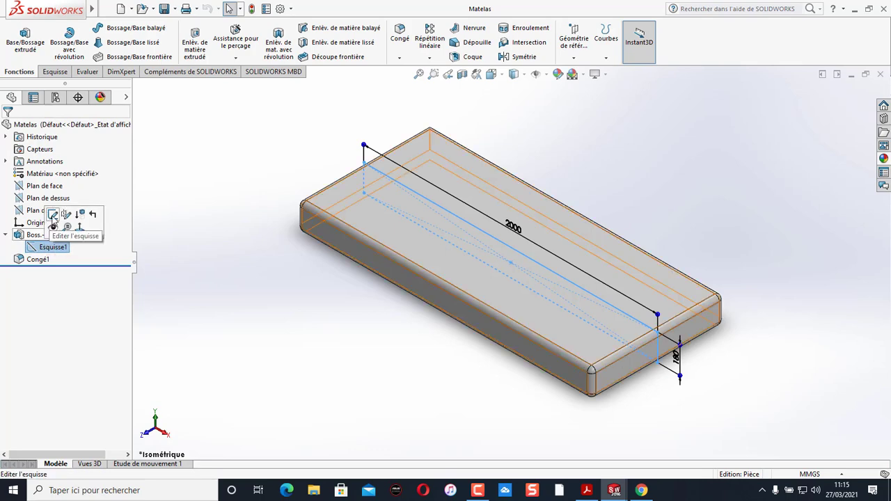
left_click(53, 215)
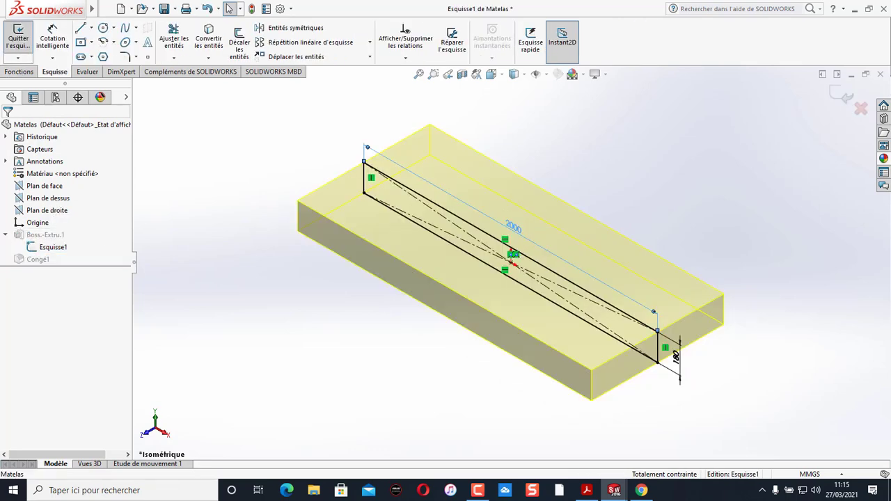
double_click(516, 230)
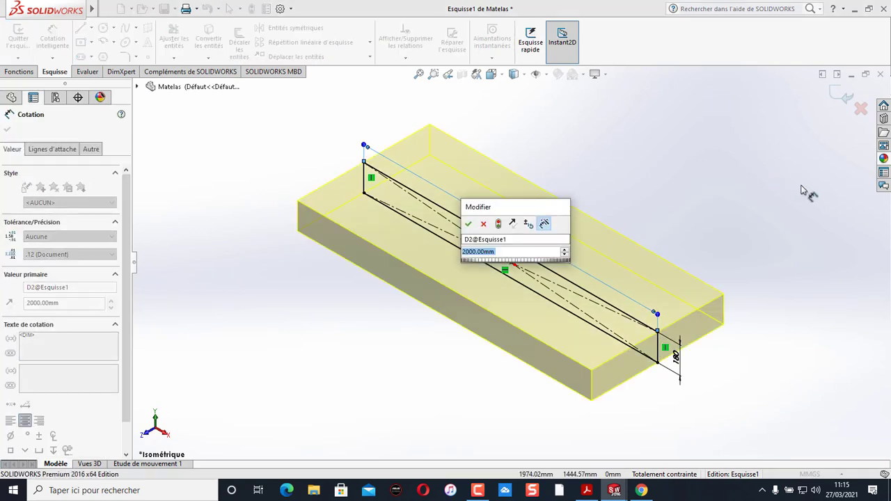
type("1")
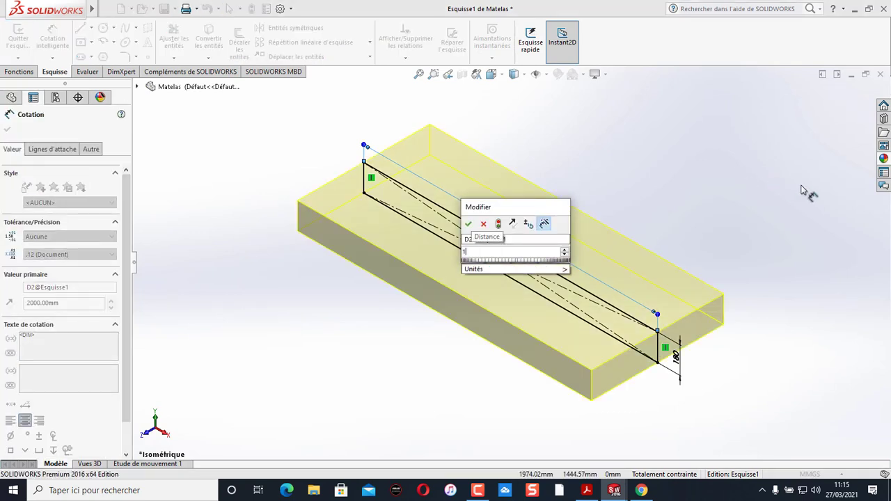
type("900")
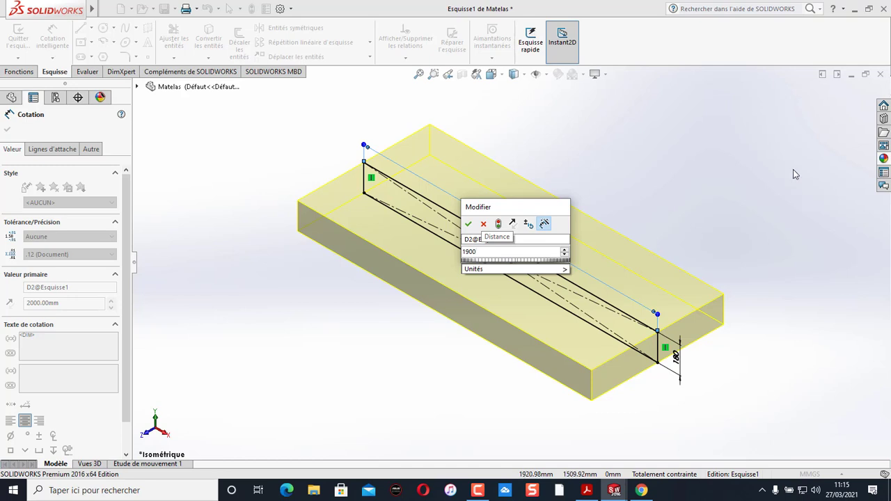
left_click(469, 223)
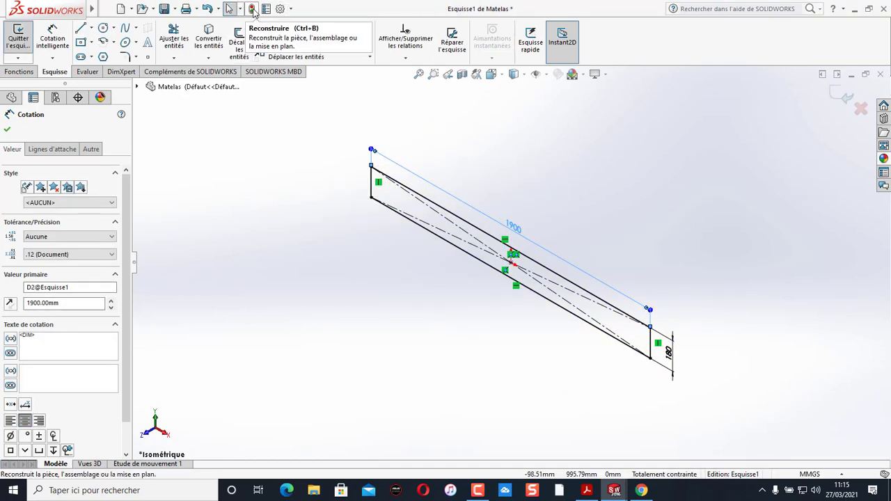
Rebuild, save and close the Matelas part, and rebuild the Lit avec matelas assembly with the changed mattress
left_click(252, 9)
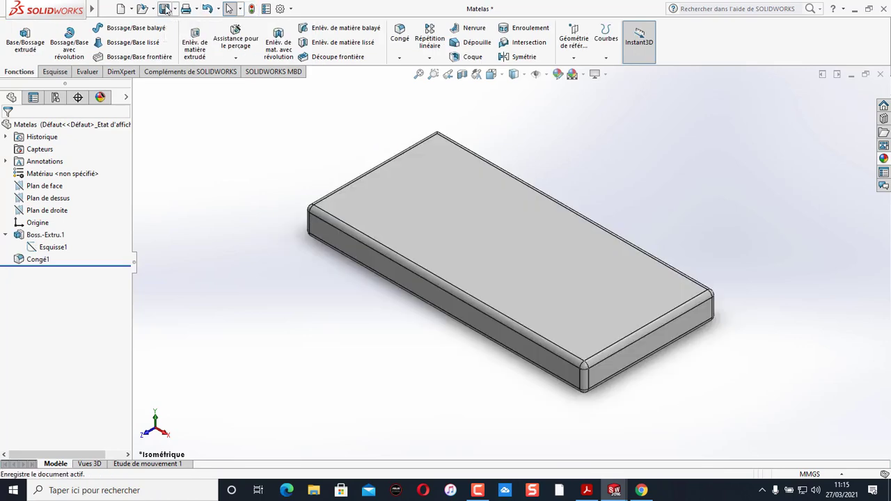
left_click(164, 9)
left_click(110, 9)
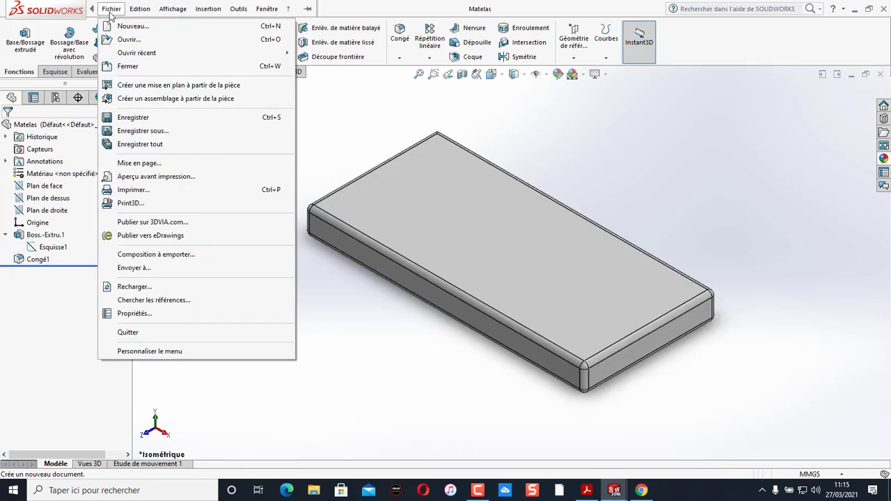
left_click(128, 66)
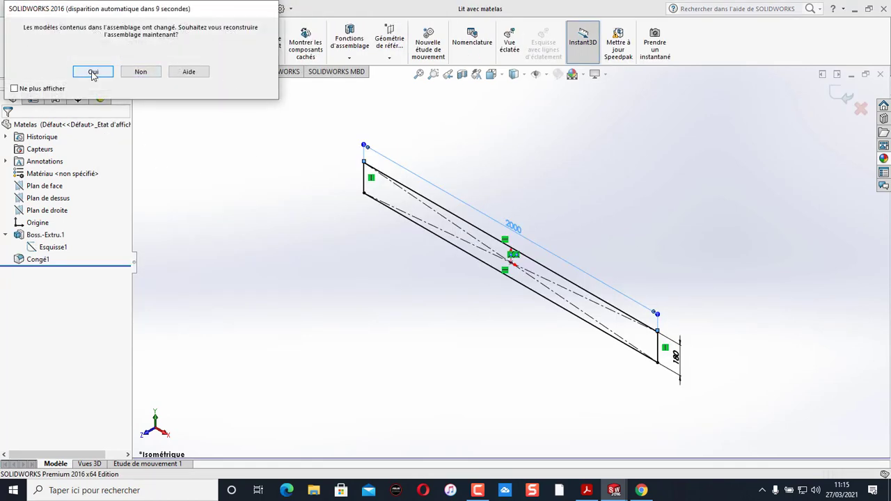
left_click(92, 72)
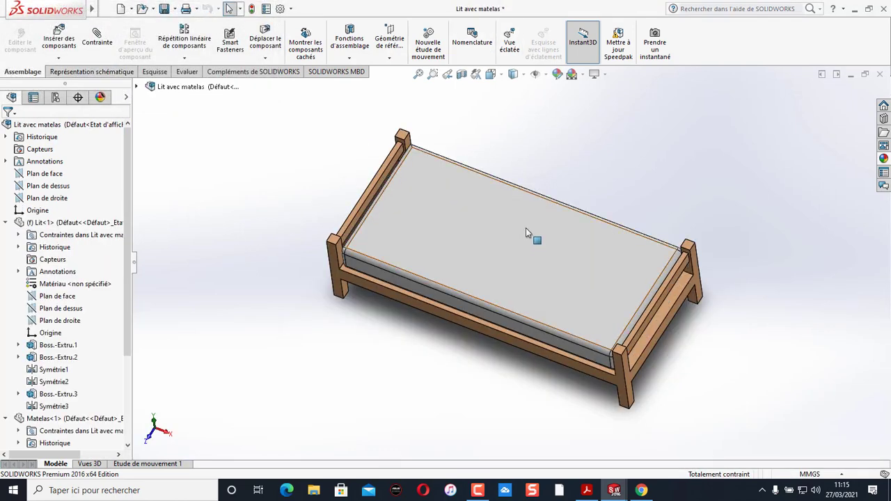
middle_click_drag(526, 228, 543, 182)
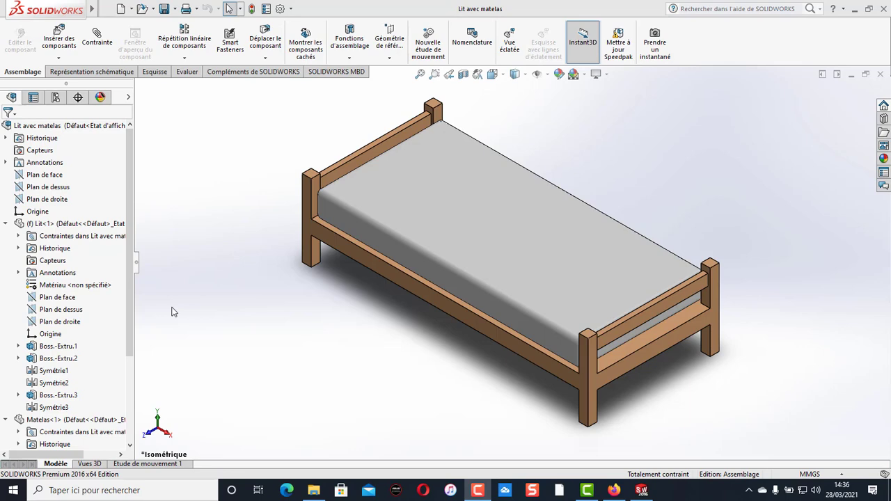
Switch to Firefox, download "A4v Lycée Apollinaire Nice.slddrt" from the Google Drive link in the video description, and open its download folder
left_click(613, 491)
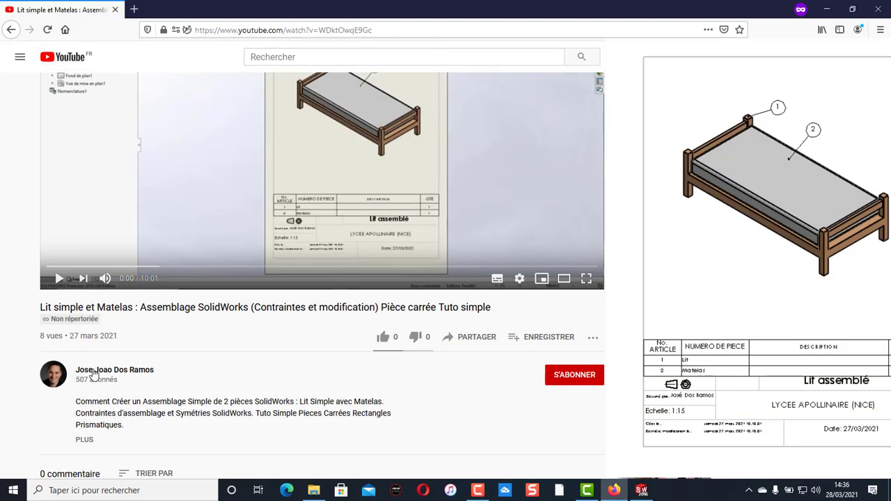
left_click(84, 441)
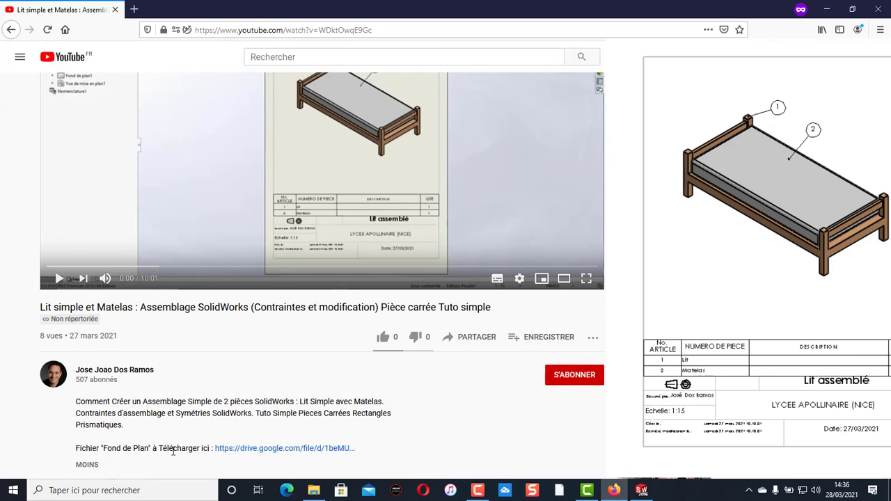
left_click(268, 450)
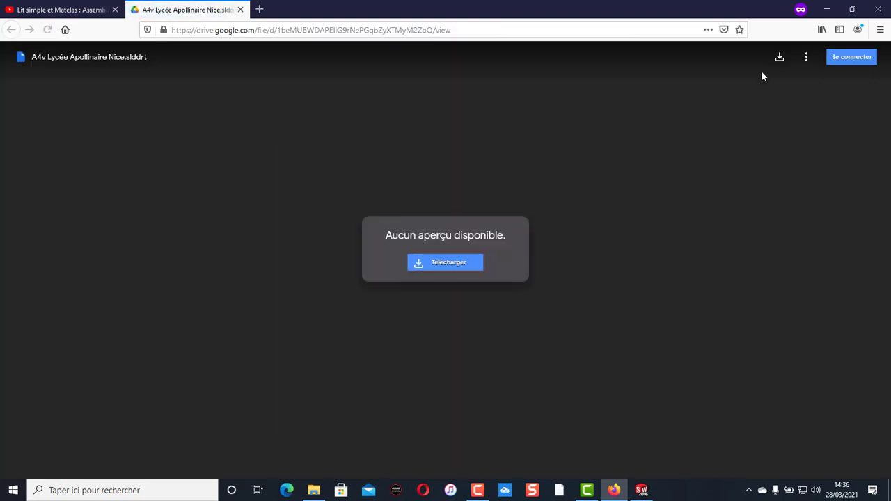
left_click(780, 62)
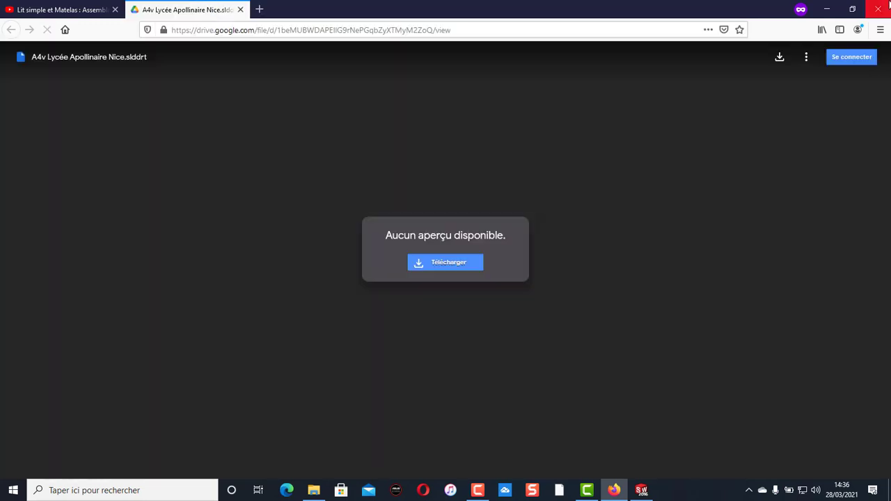
left_click(488, 305)
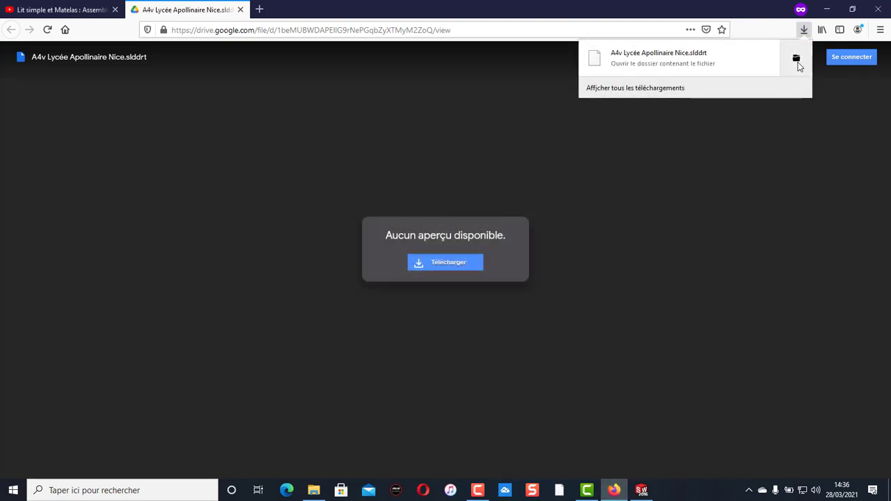
left_click(797, 59)
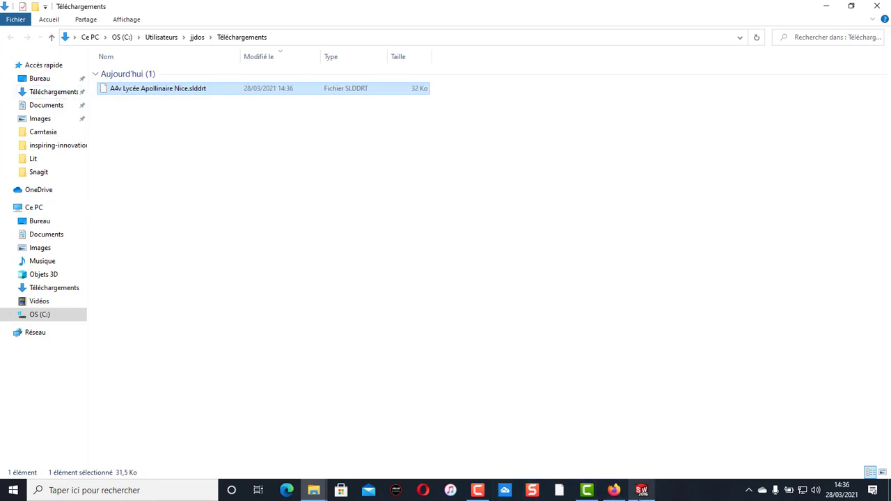
Switch back to SOLIDWORKS and create a drawing from the assembly using the downloaded sheet format "A4v Lycée Apollinaire Nice.slddrt"
left_click(642, 491)
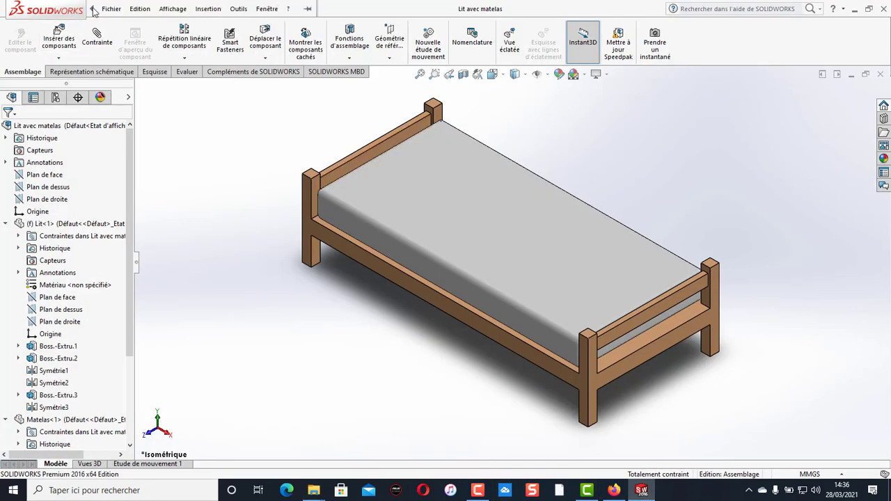
left_click(110, 10)
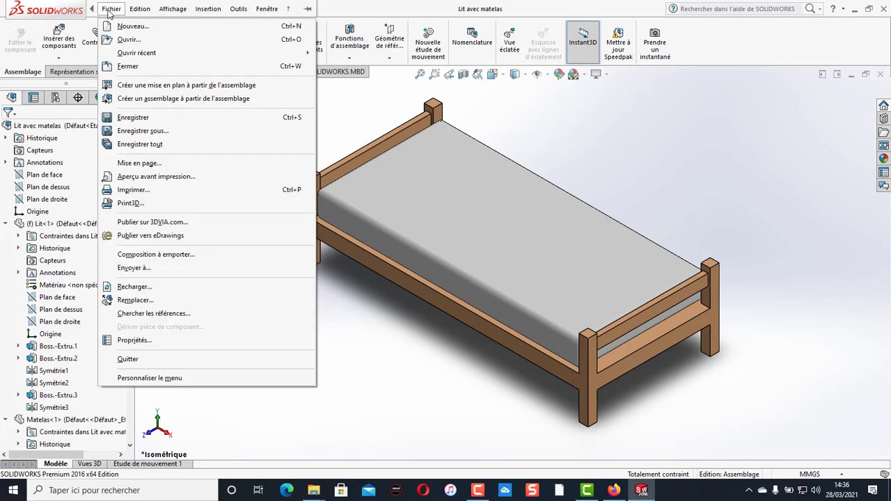
left_click(180, 89)
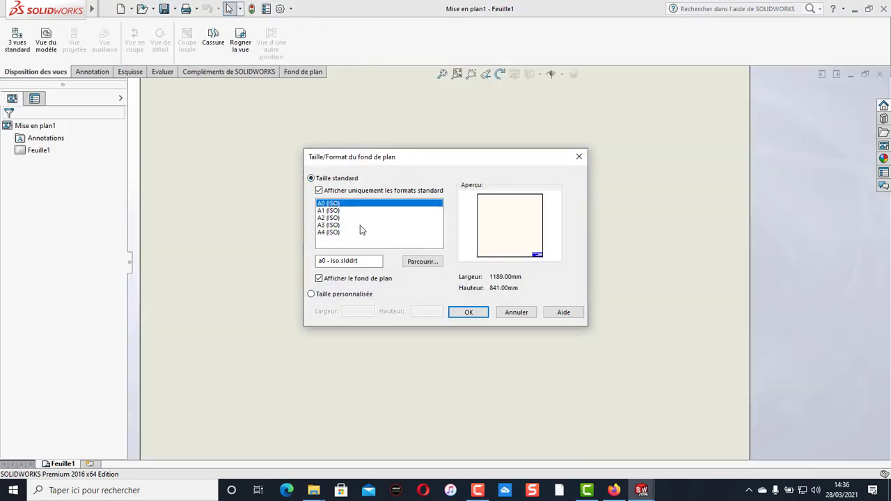
left_click(420, 263)
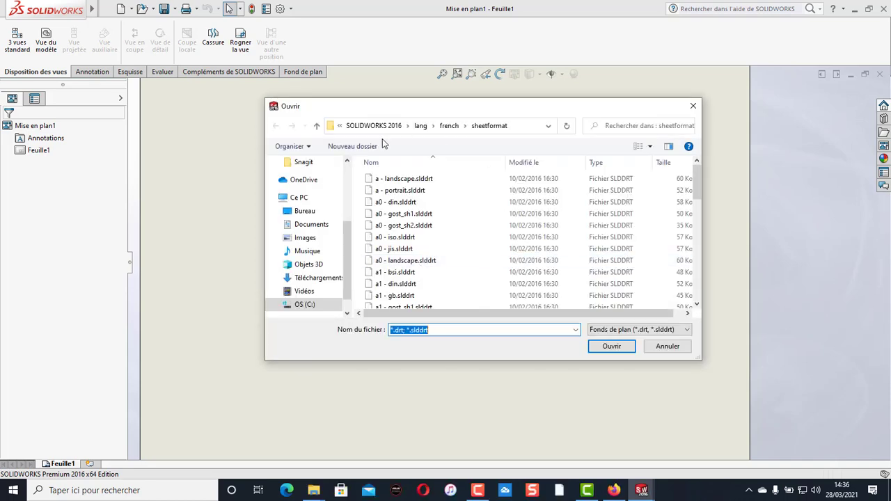
left_click(432, 198)
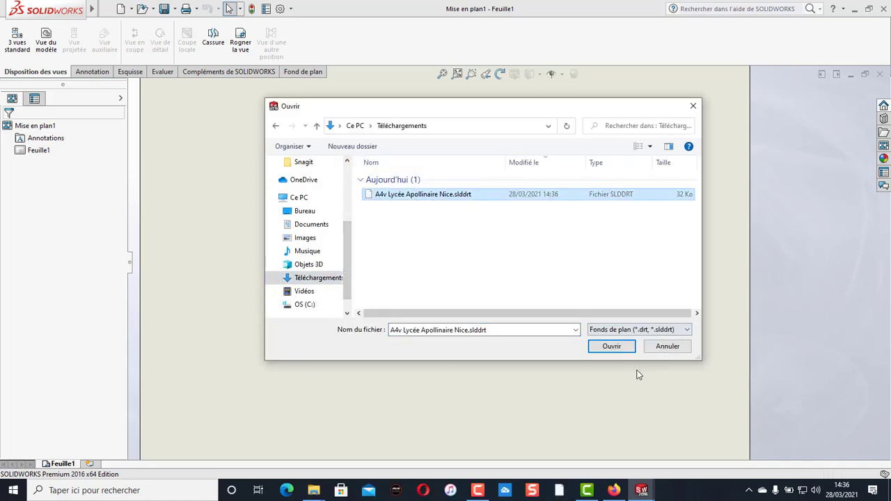
left_click(616, 349)
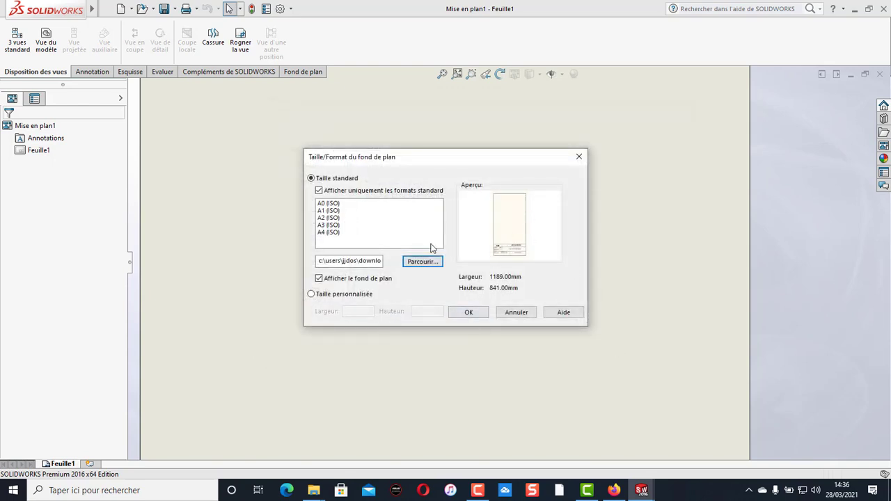
left_click(469, 313)
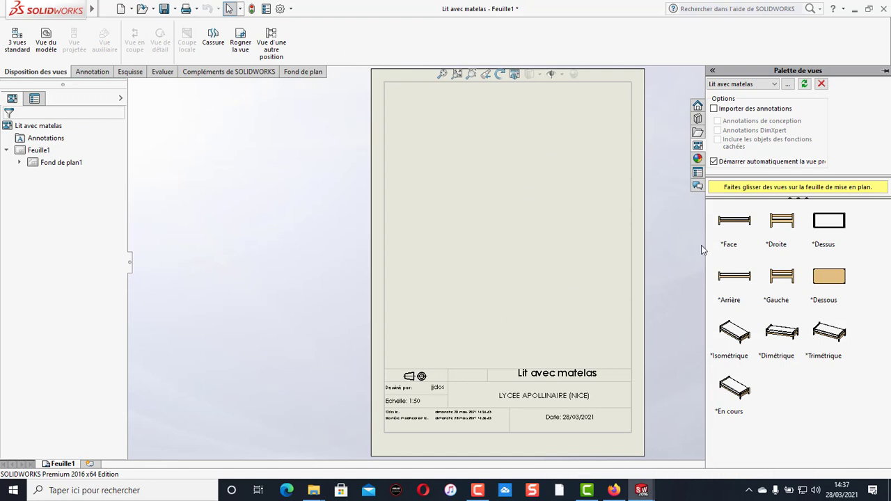
Place the *Isométrique view of the assembly in the upper part of the sheet and display it shaded with edges
left_click(739, 339)
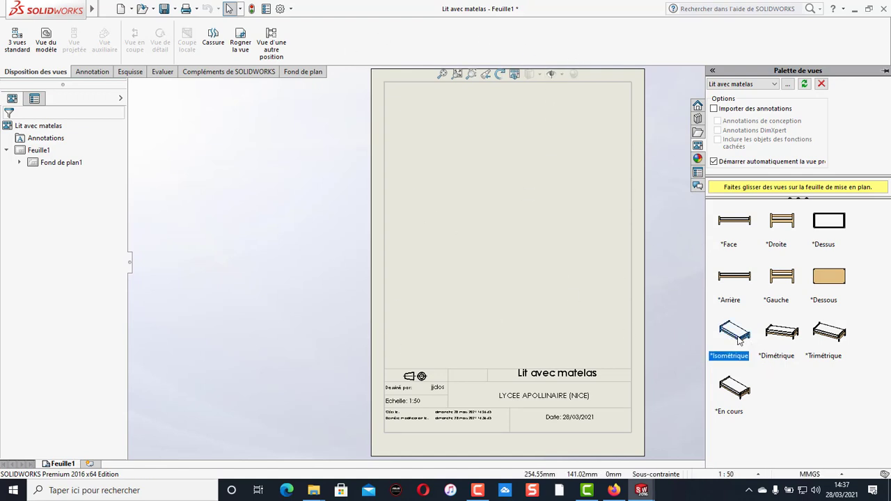
mouse_move(661, 337)
left_mouse_down()
mouse_move(493, 173)
mouse_move(505, 172)
left_mouse_up()
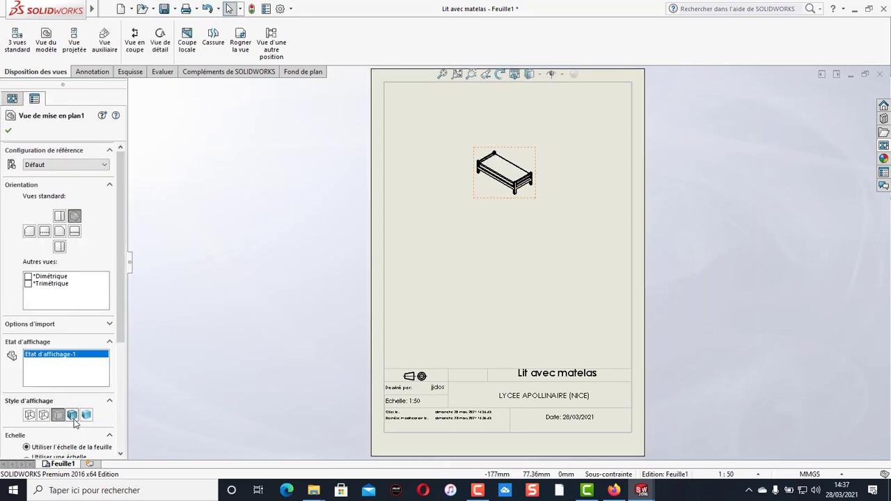
left_click(72, 416)
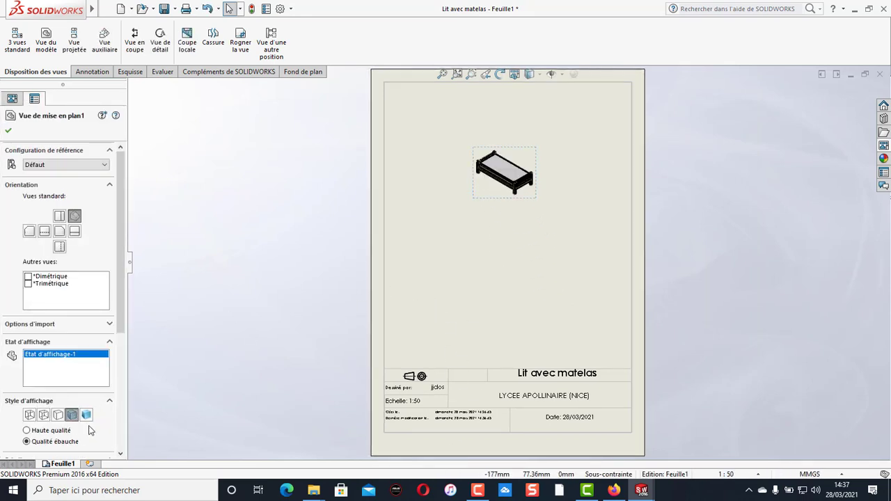
left_click(509, 283)
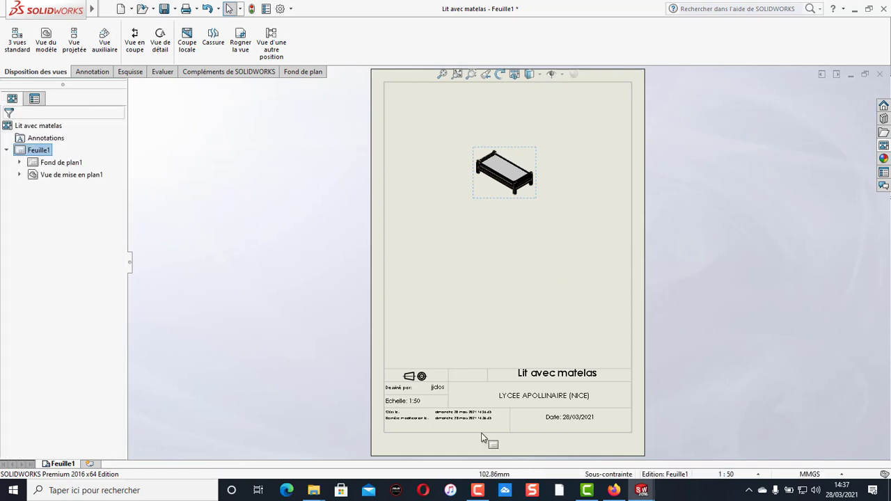
Set the sheet scale to 1:15 and move the isometric view slightly down on the sheet
right_click(471, 250)
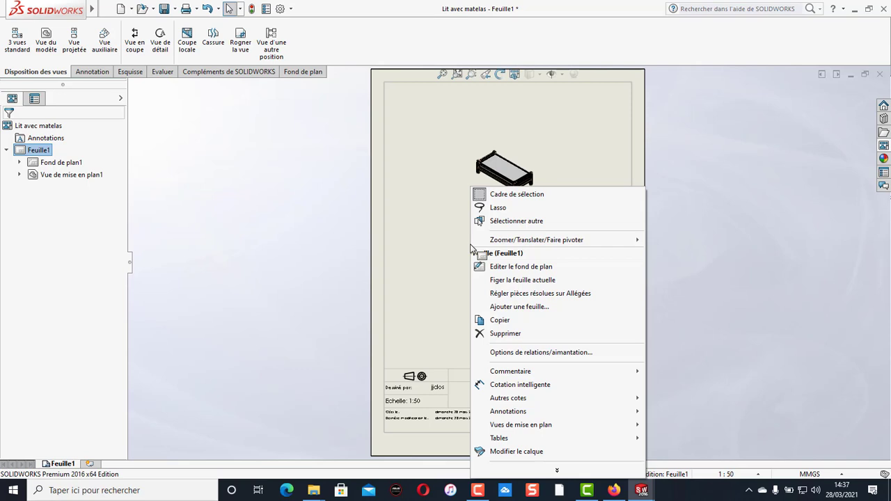
left_click(557, 472)
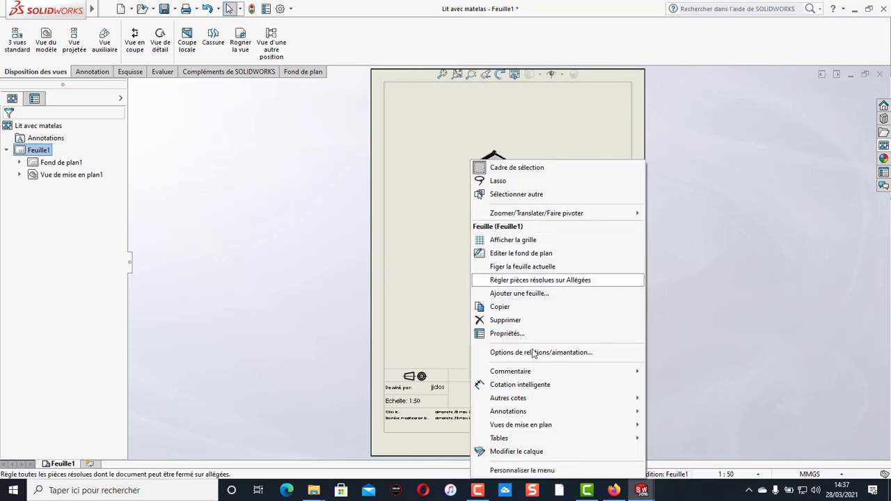
left_click(519, 333)
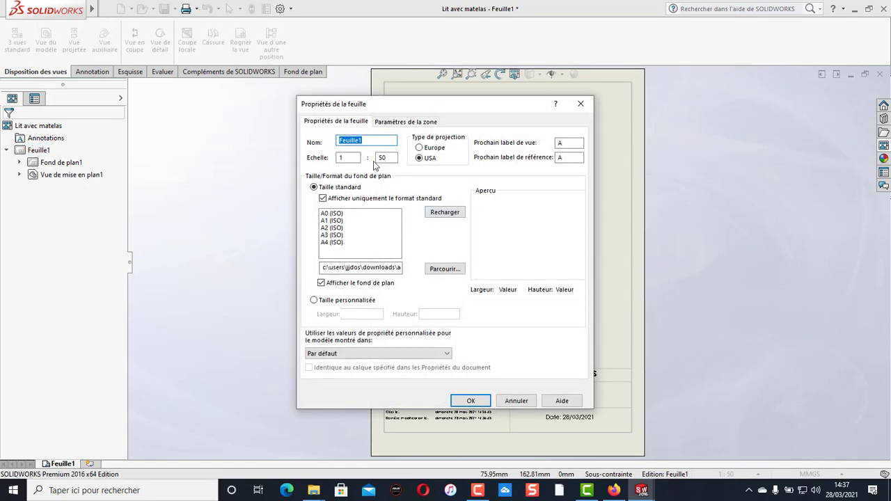
left_click_drag(387, 158, 375, 156)
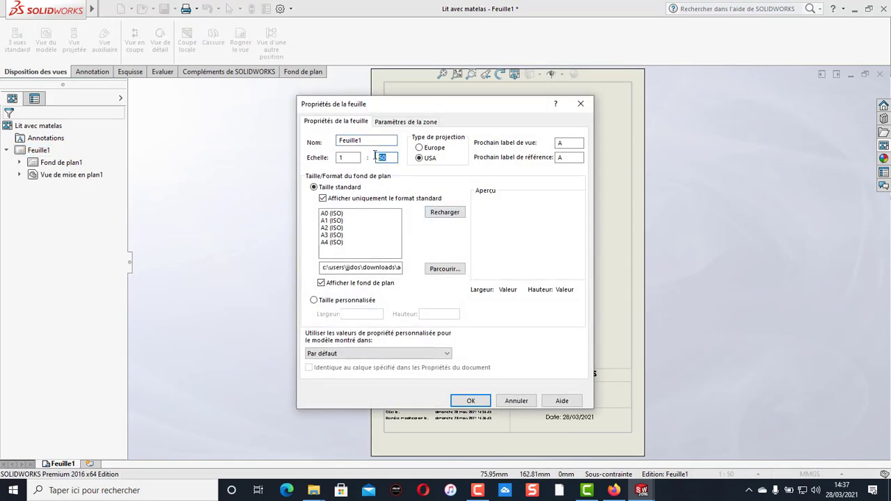
left_click(472, 401)
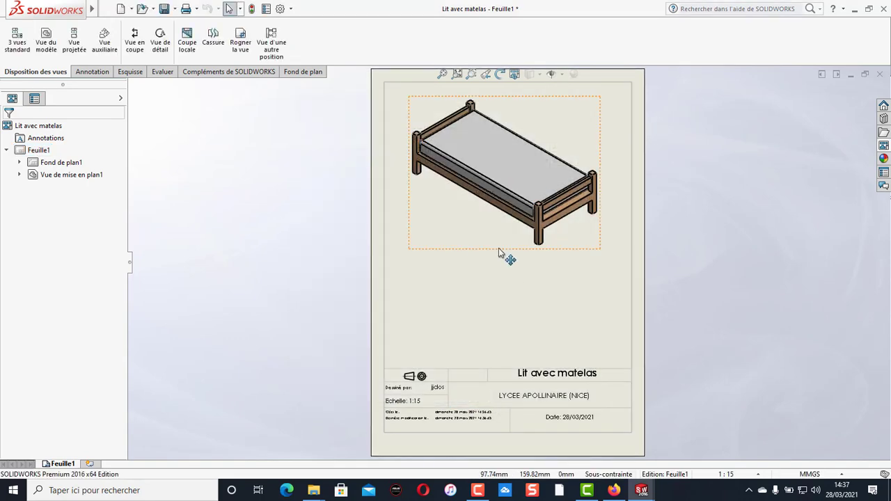
left_click_drag(504, 253, 507, 269)
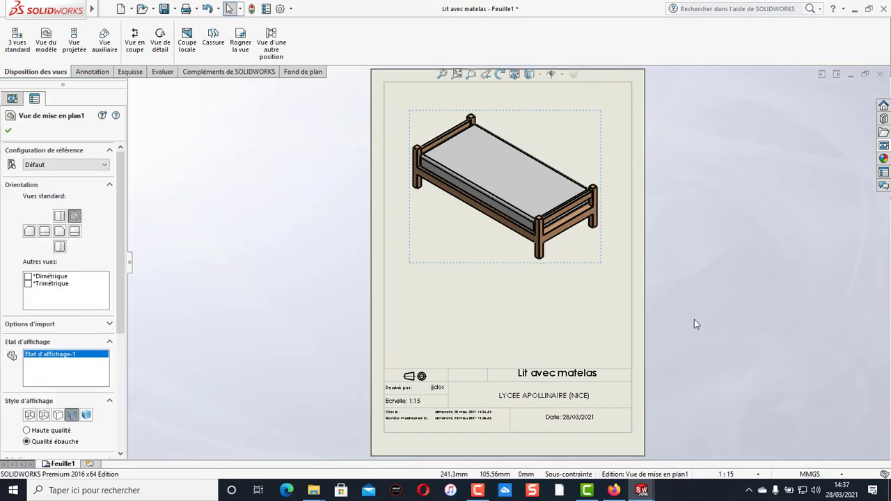
Insert a first-level bom-standard bill of materials just above the title block and widen its DESCRIPTION column to reach the sheet border
mouse_move(95, 14)
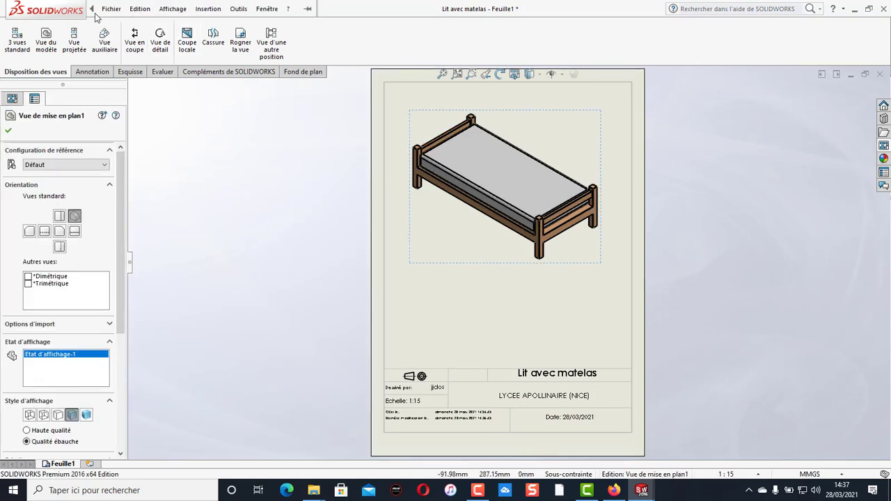
left_click(200, 10)
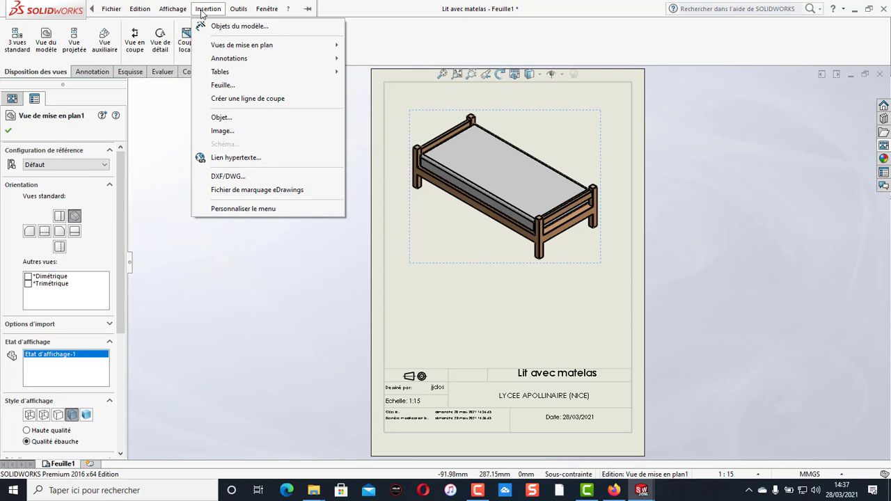
mouse_move(239, 73)
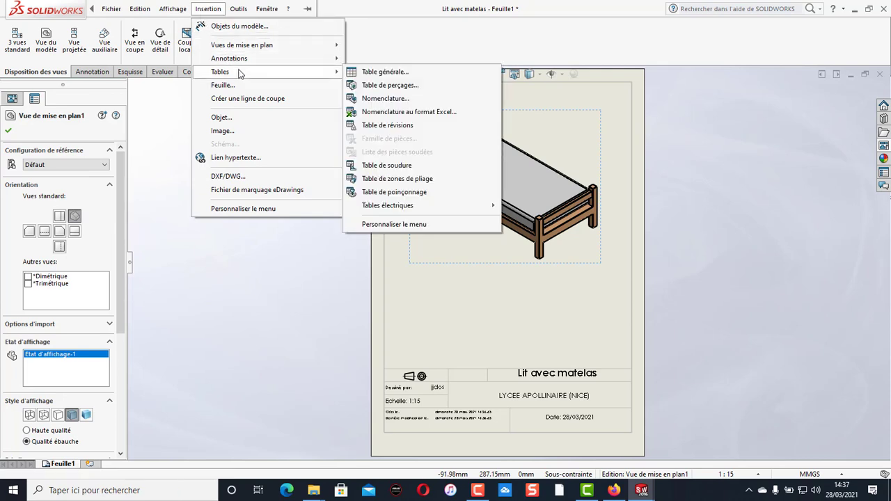
left_click(404, 99)
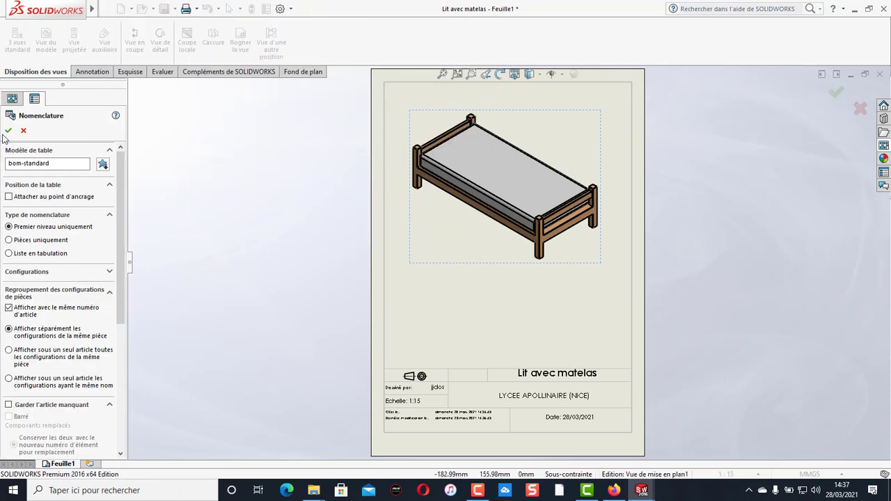
left_click(8, 131)
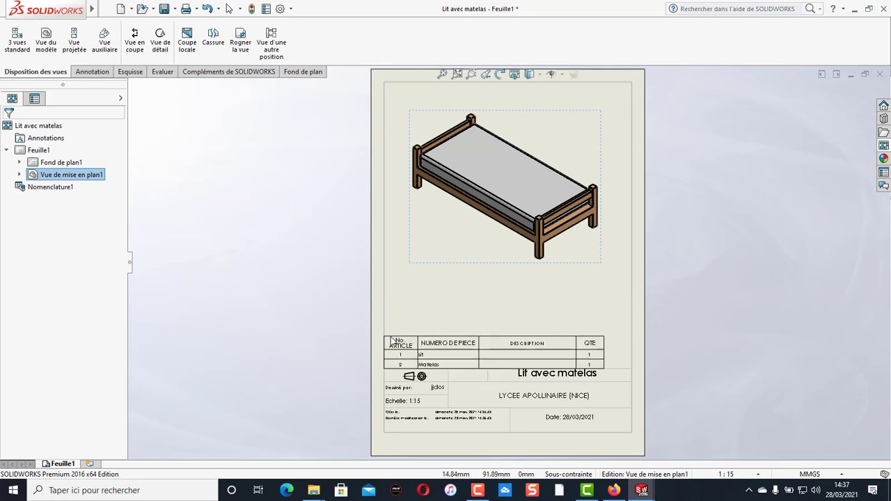
left_click(391, 340)
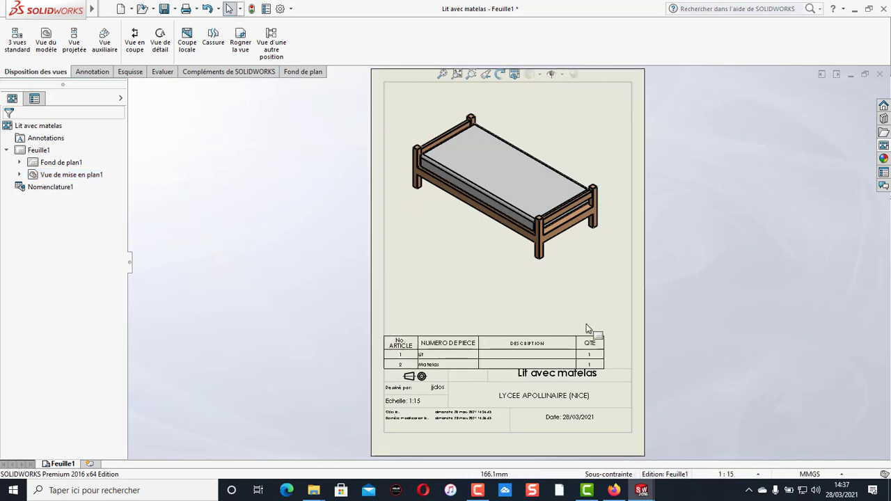
left_click_drag(578, 336, 606, 337)
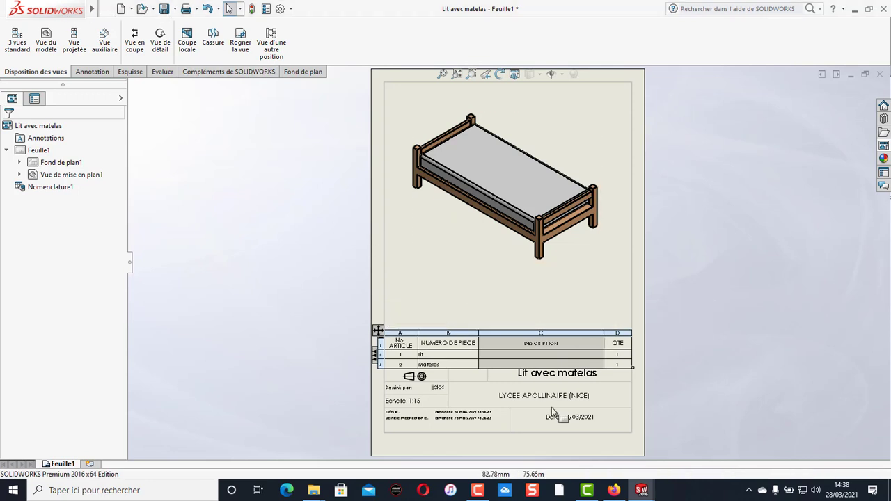
In the sheet format's title block, replace the "Dessiné par" entry with the drafter's first name and return to editing the sheet
left_click(461, 295)
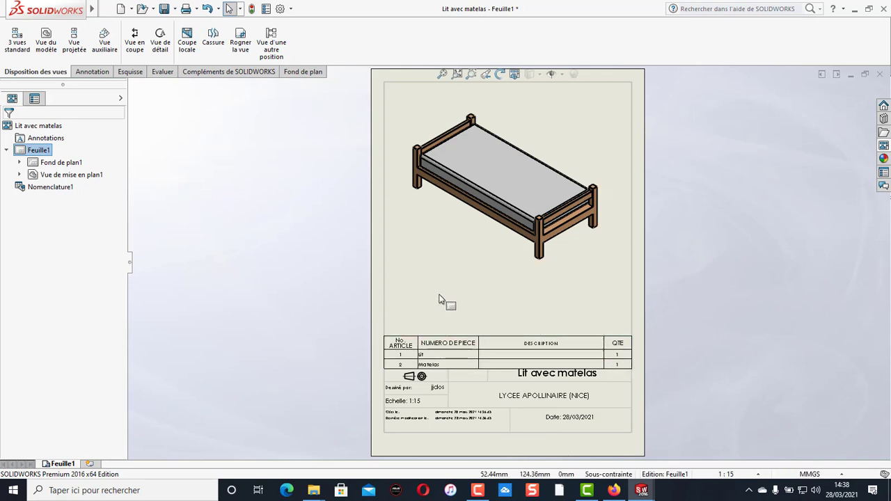
right_click(413, 290)
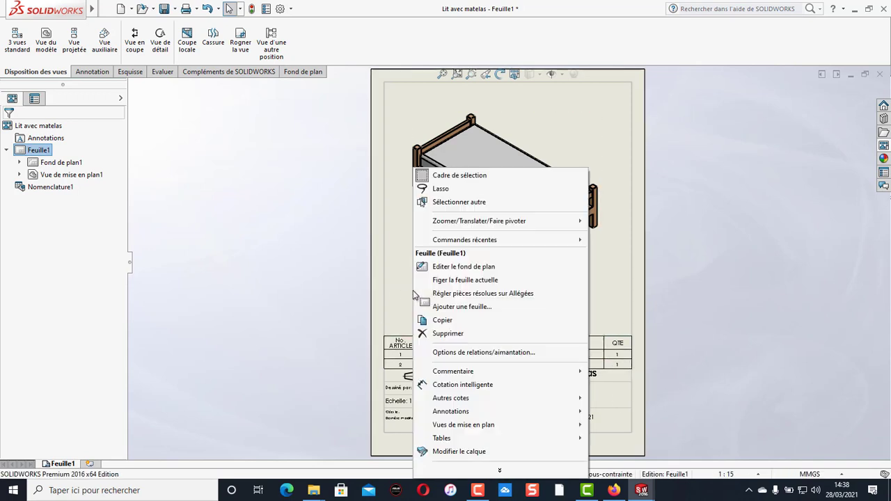
left_click(465, 268)
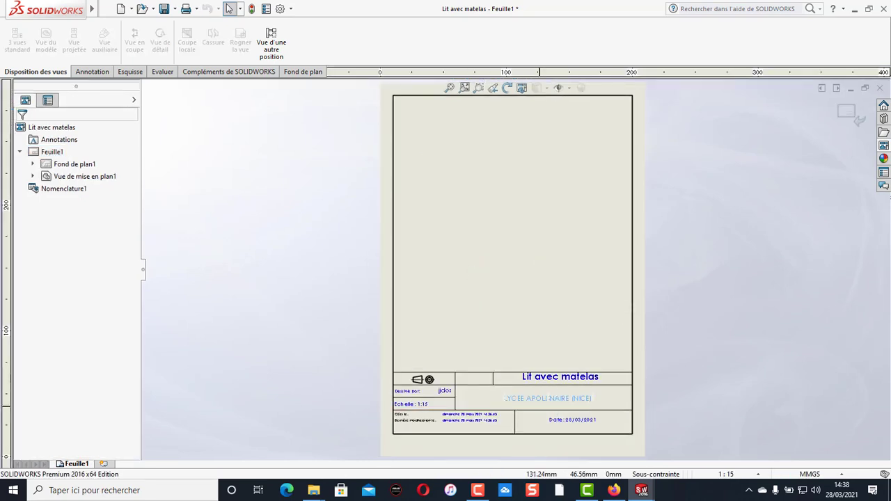
double_click(506, 399)
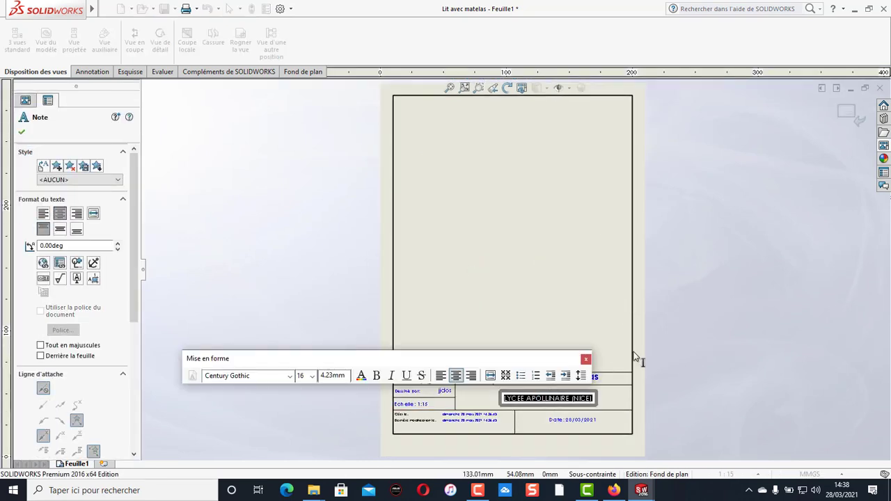
left_click(585, 361)
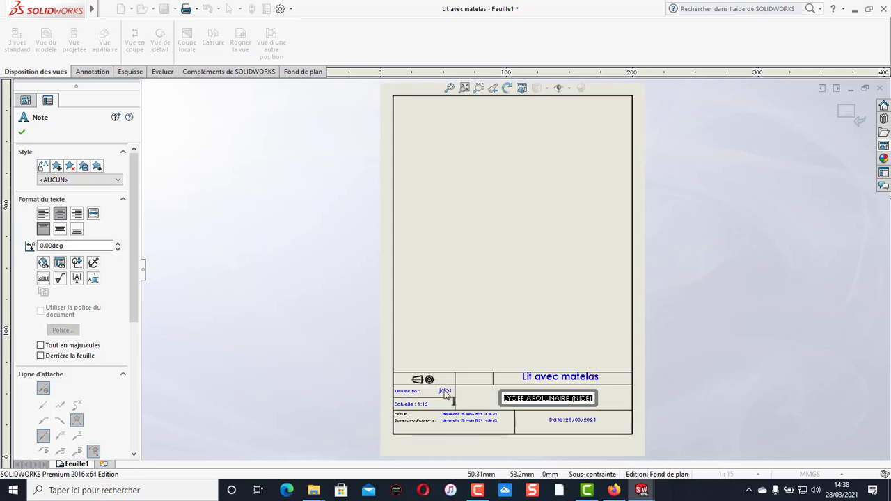
left_click(446, 393)
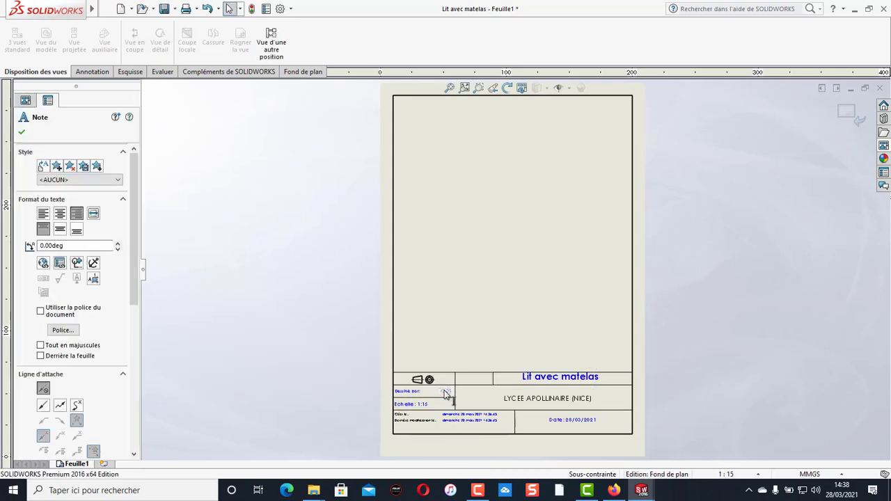
left_click(445, 391)
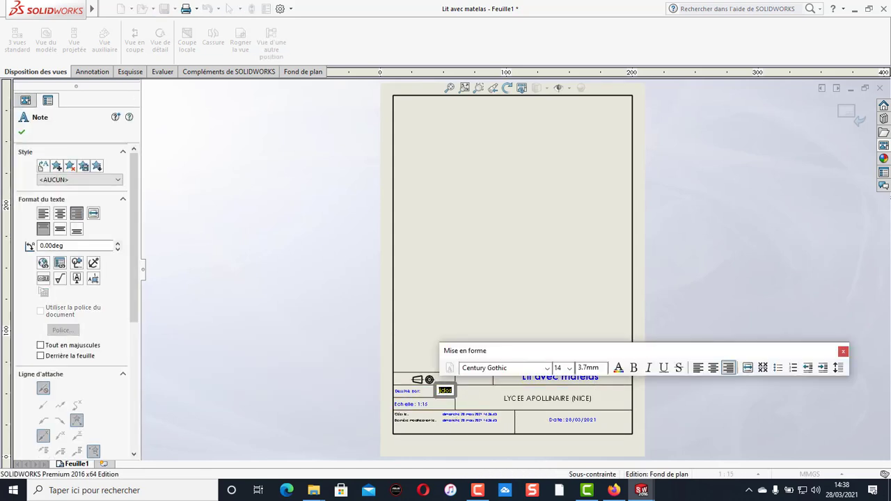
left_click(512, 265)
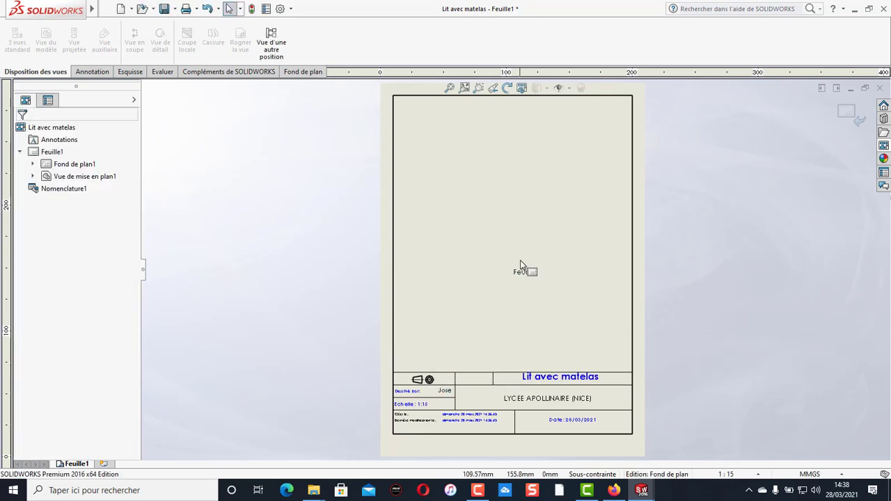
right_click(500, 239)
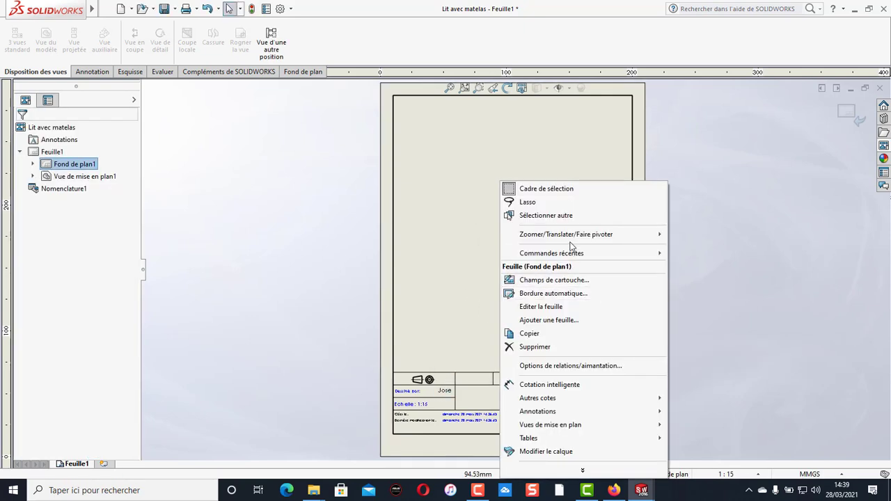
left_click(555, 309)
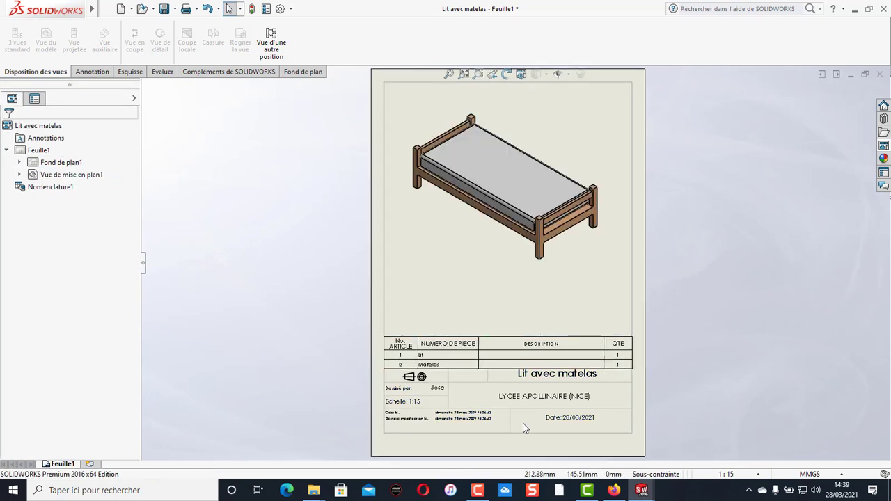
left_click(418, 318)
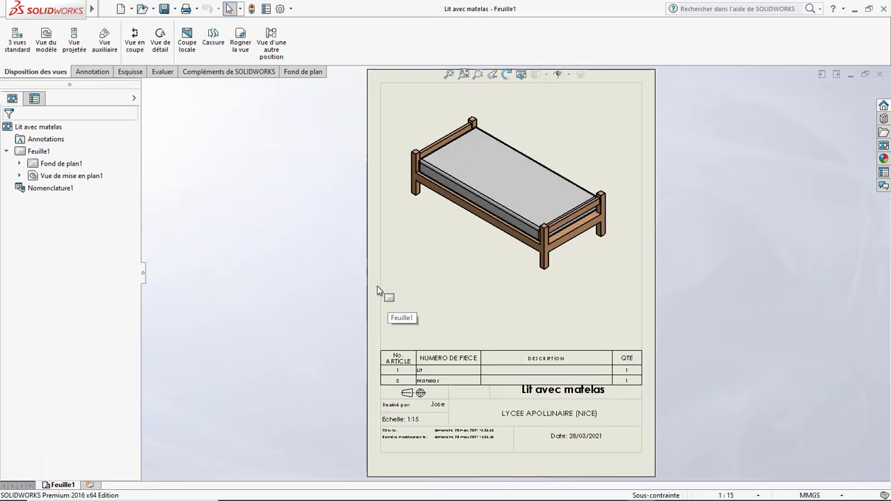
Attach circular item-number balloons to the Lit's upper corner post and the Matelas's top face in the isometric view, placing both above the bed
left_click(406, 379)
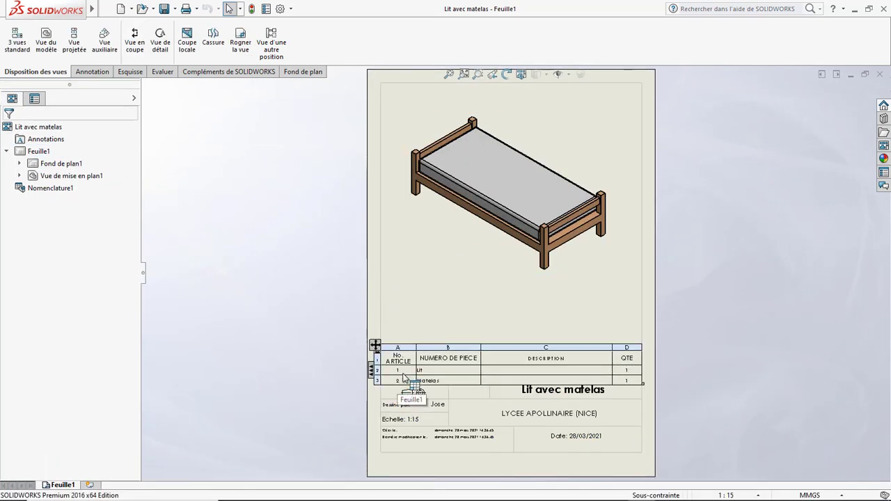
mouse_move(85, 4)
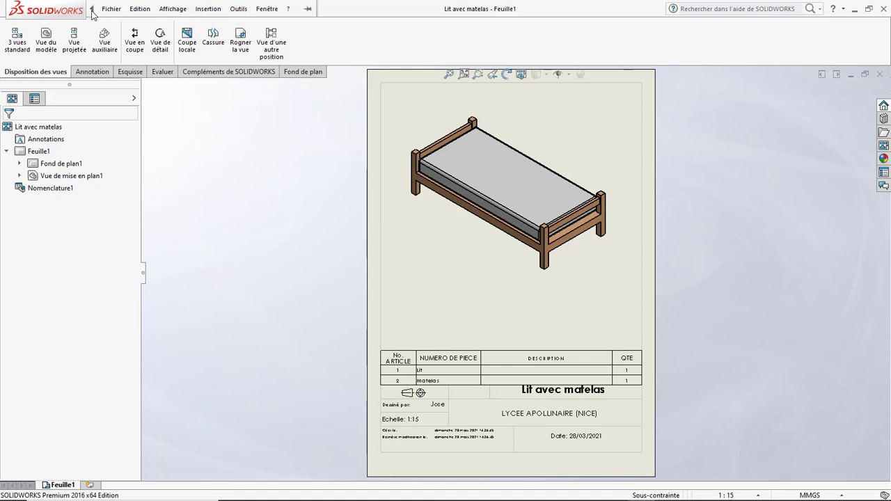
left_click(207, 10)
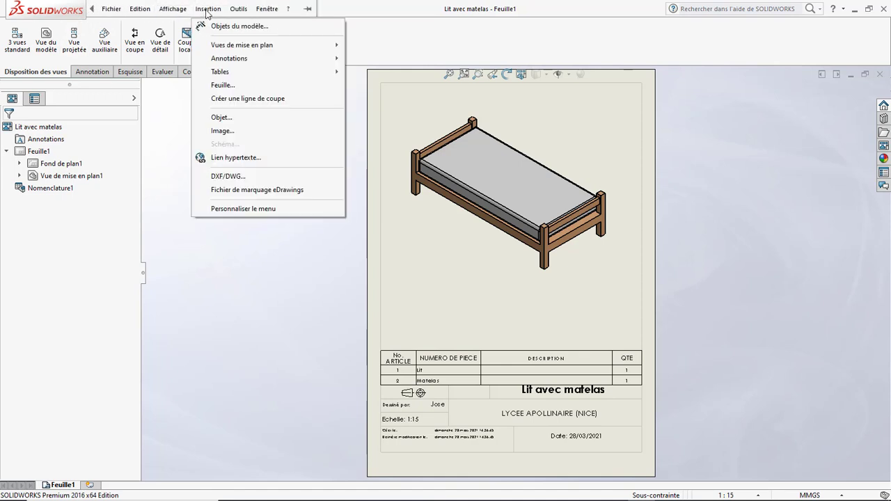
mouse_move(238, 62)
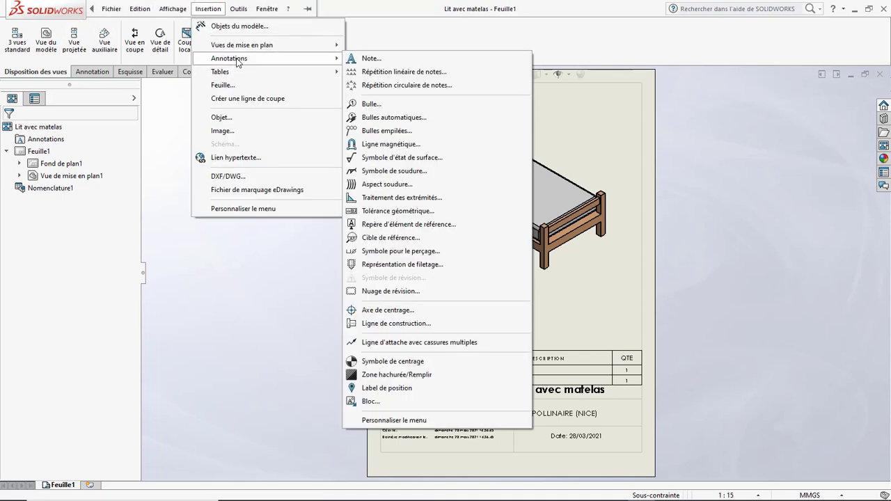
left_click(418, 104)
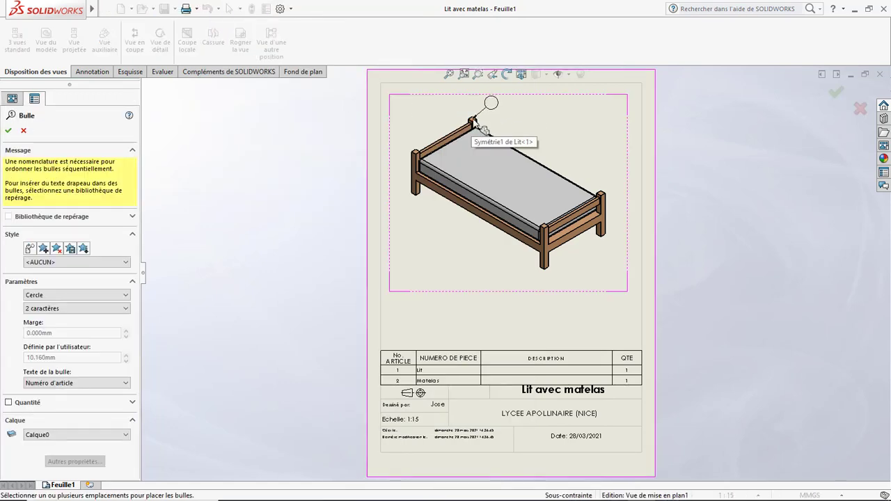
left_click(474, 122)
left_click(499, 107)
left_click(496, 164)
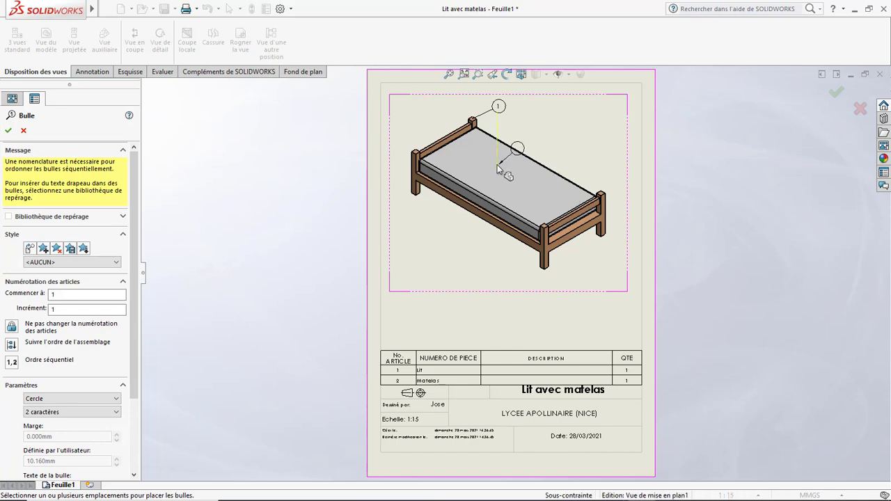
left_click(540, 110)
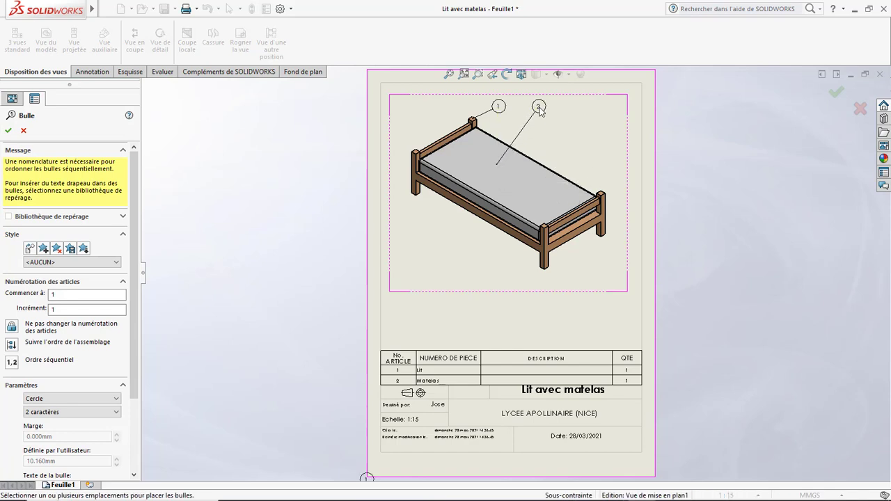
left_click(8, 131)
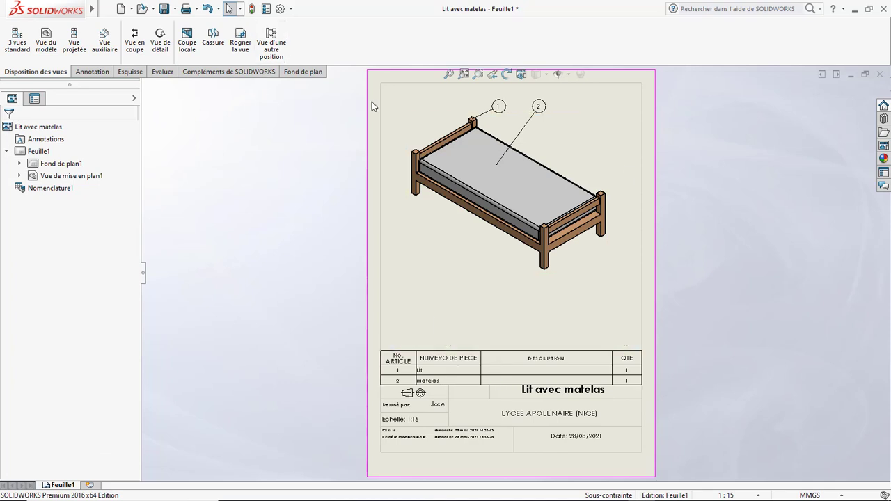
Open the drawing's page setup and move its dialog clear of the sheet
left_click(112, 9)
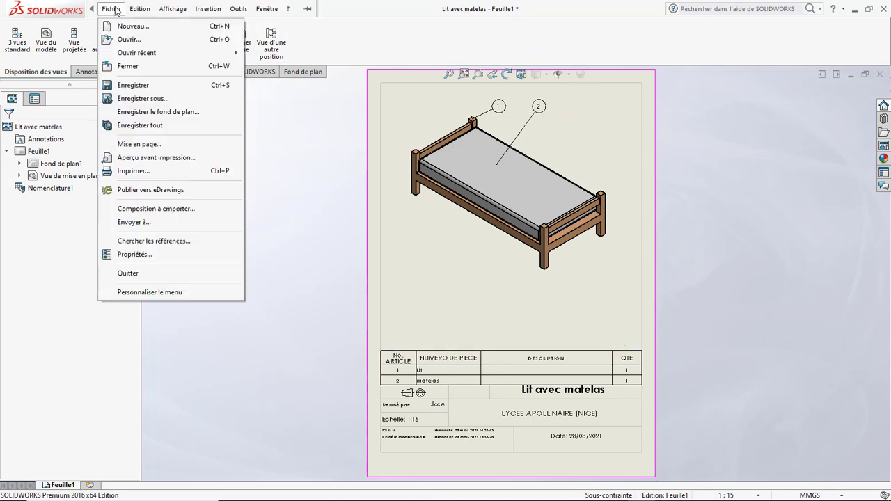
left_click(153, 145)
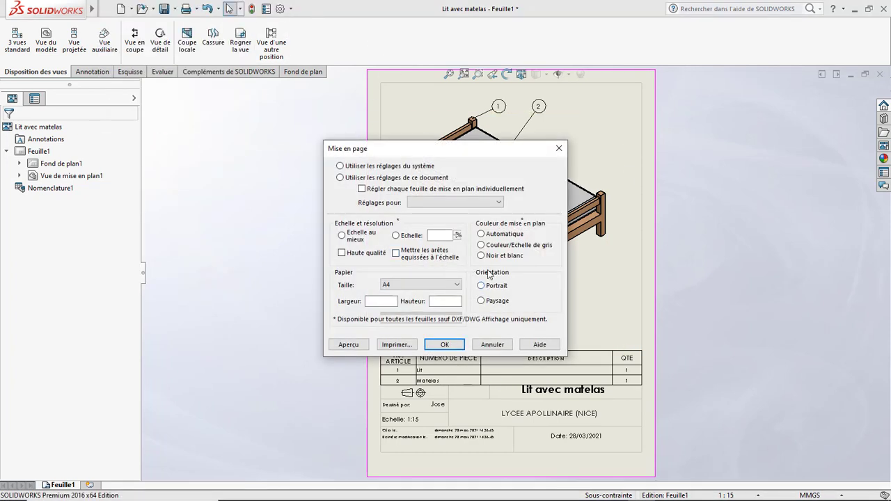
left_click_drag(541, 156, 304, 140)
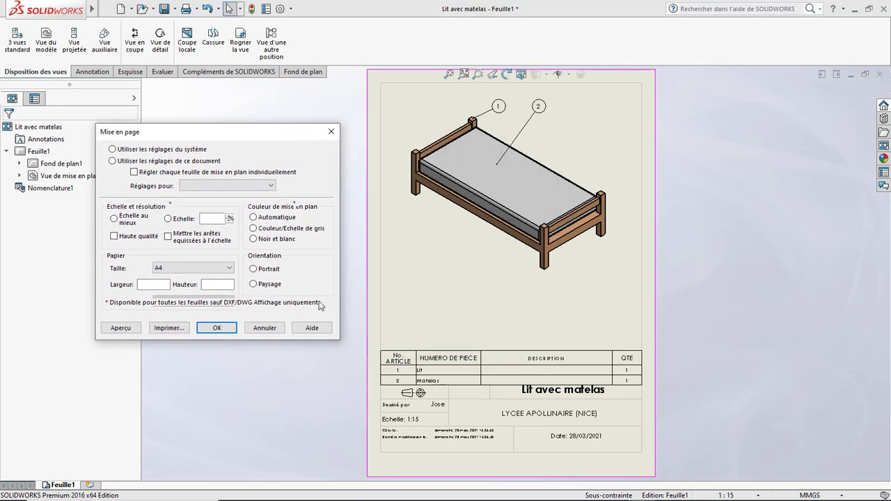